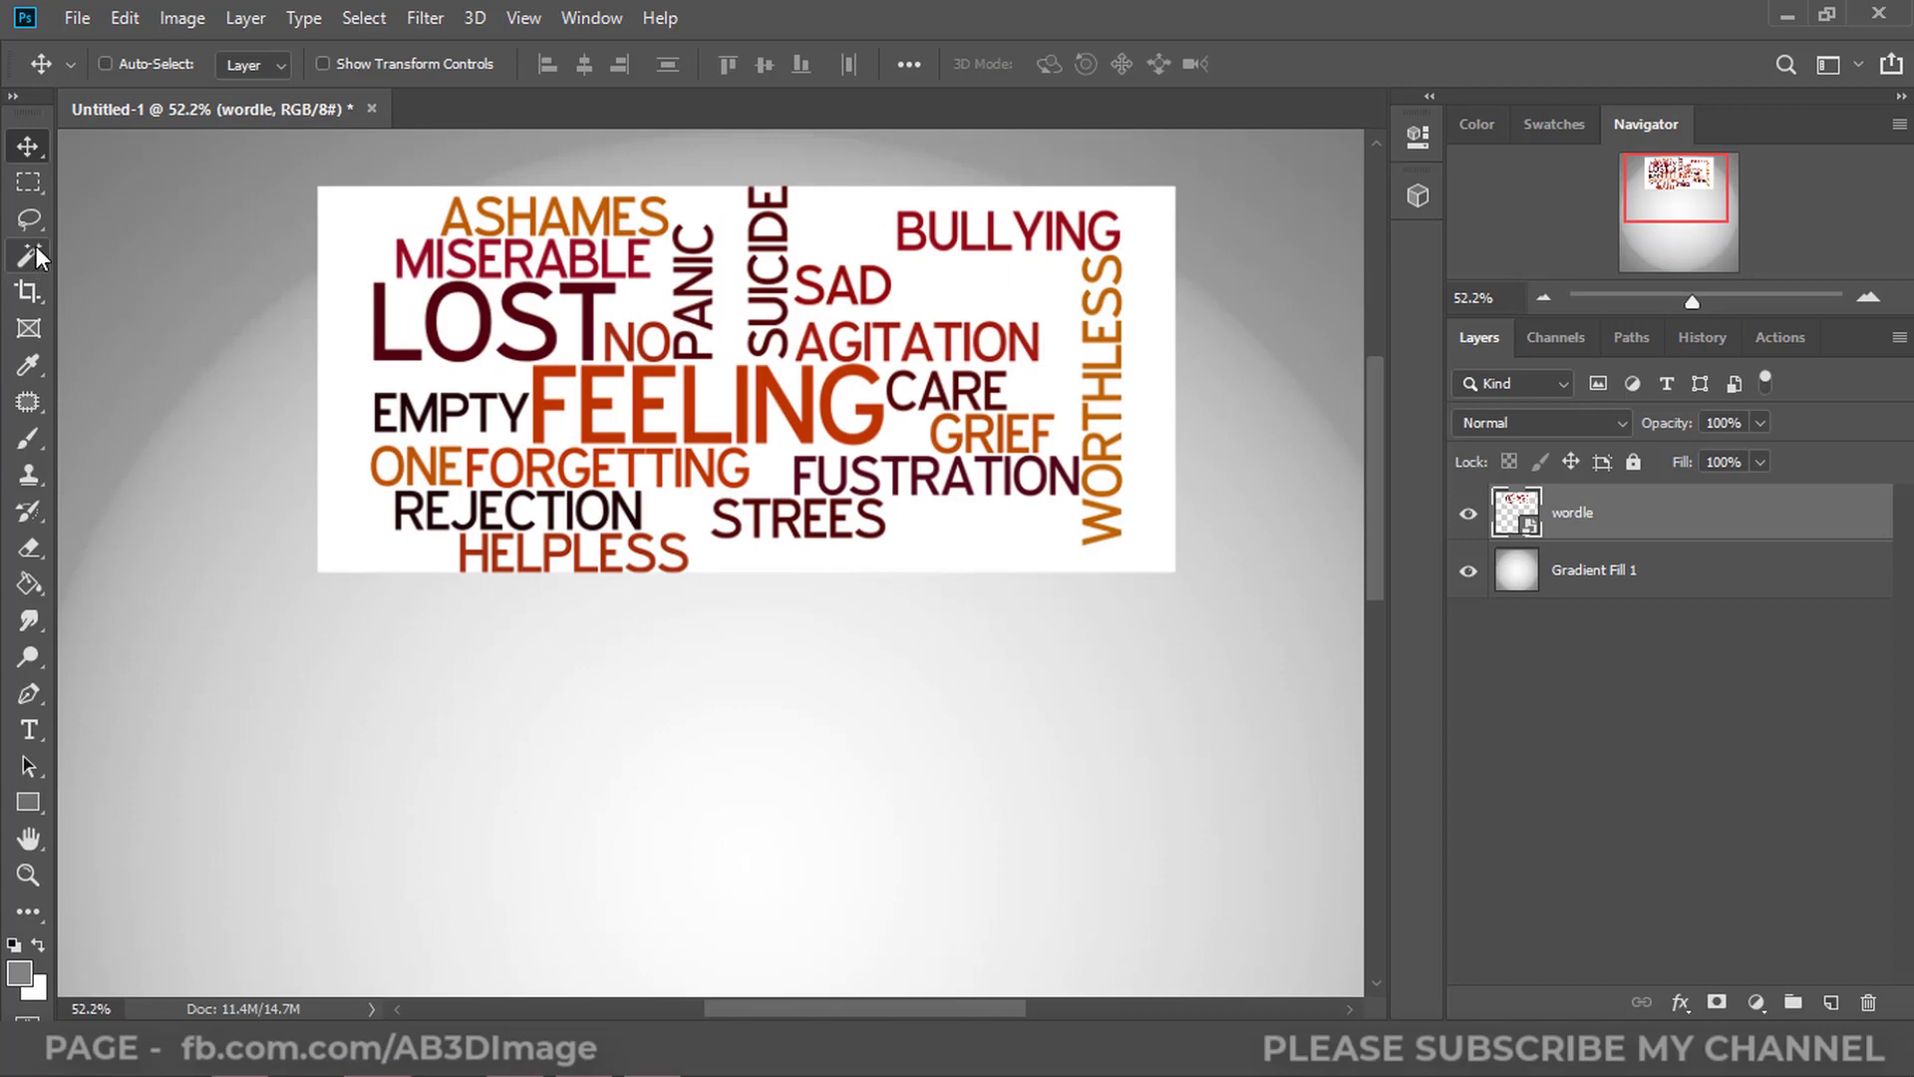
Step: Hide the Gradient Fill 1 layer and select the wordle layer's white background with the Magic Wand, trying to delete it
{"action": "left_click", "coordinate": [34, 247]}
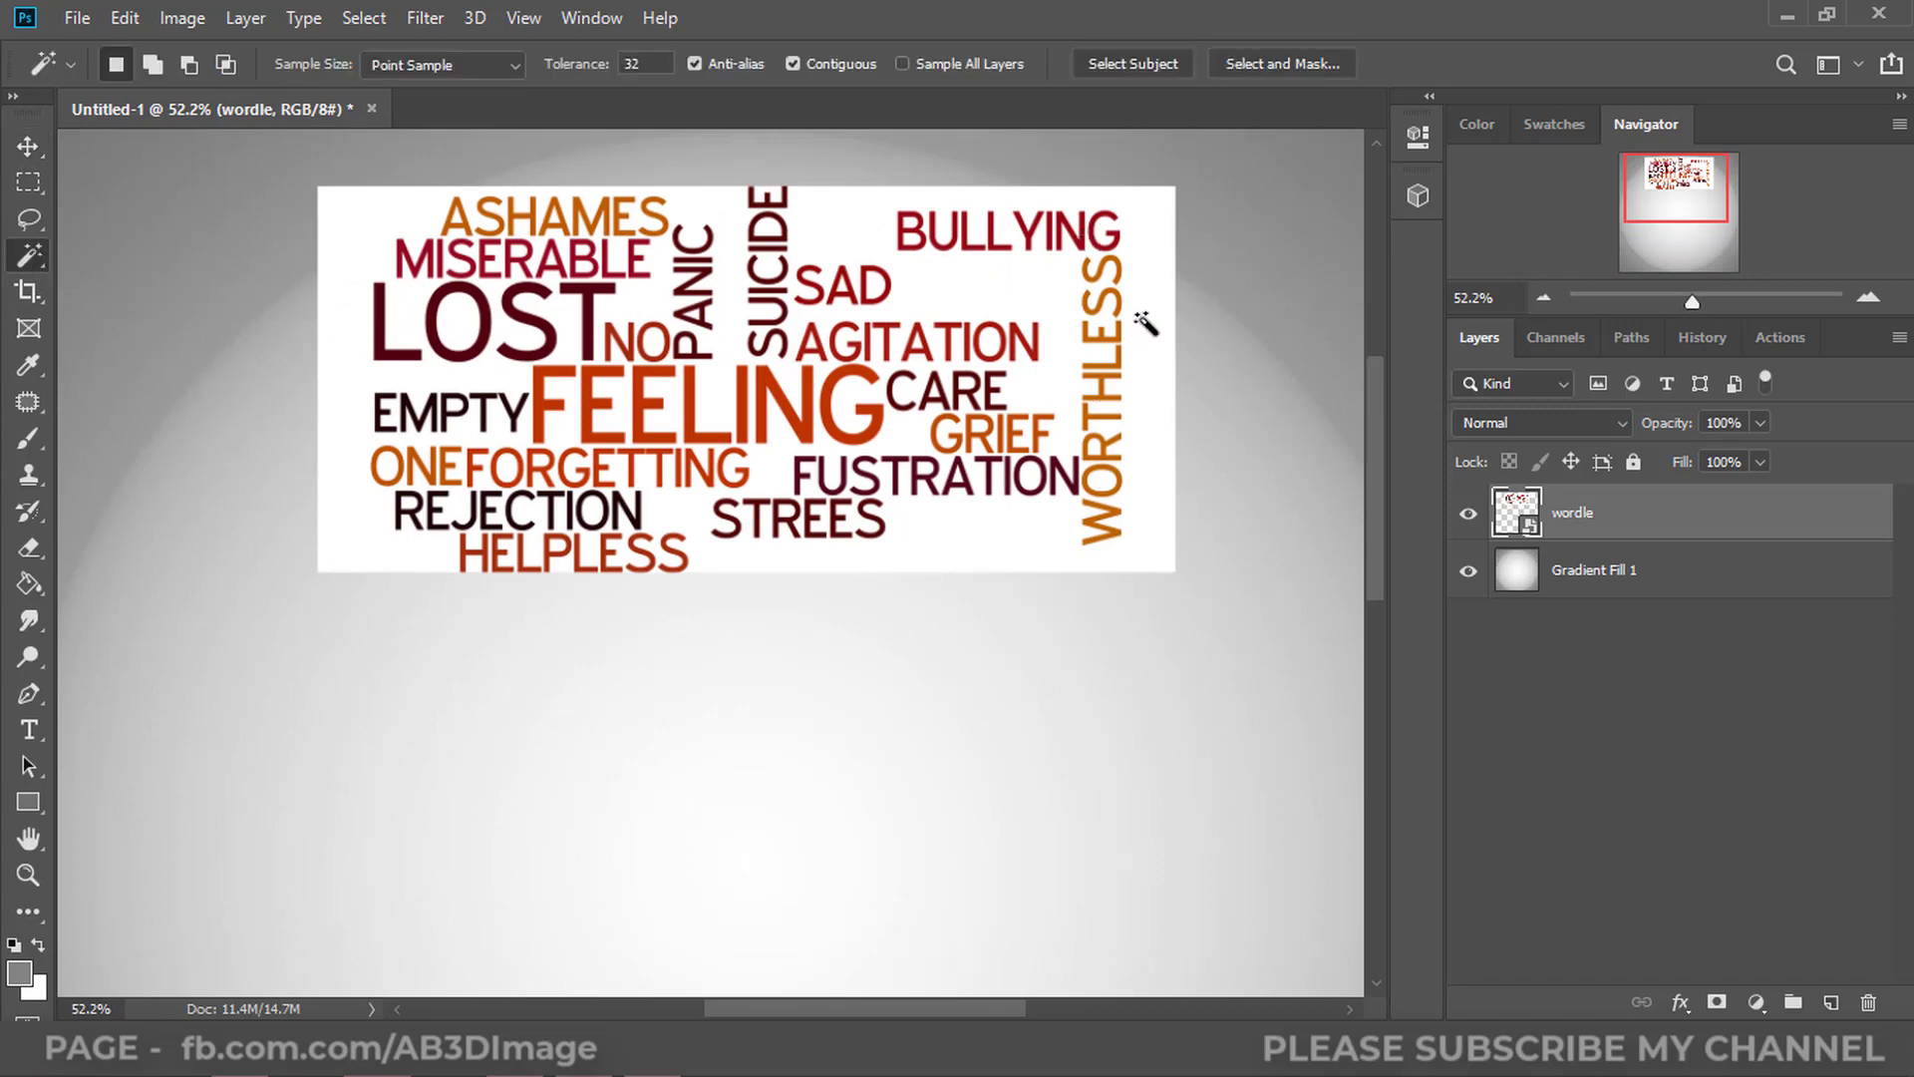
{"action": "left_click", "coordinate": [1469, 570]}
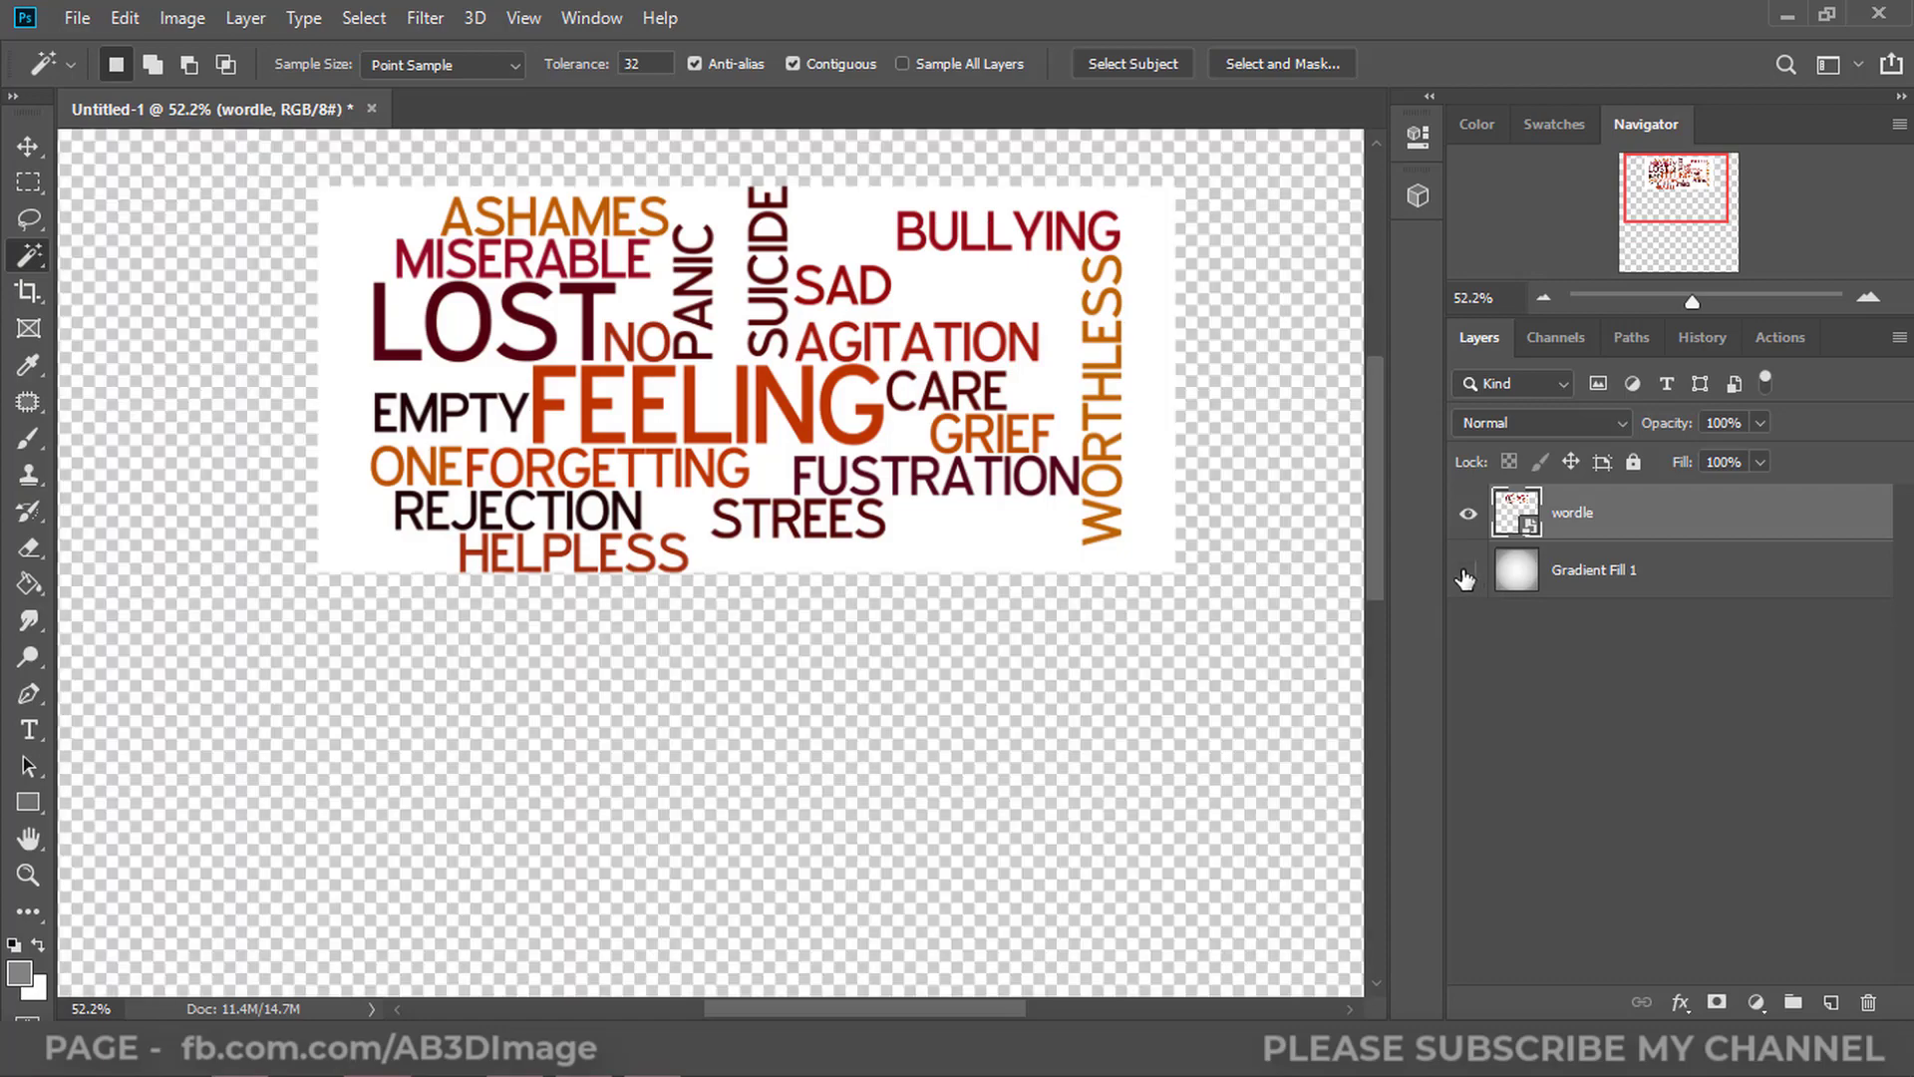
{"action": "left_click", "coordinate": [1149, 319]}
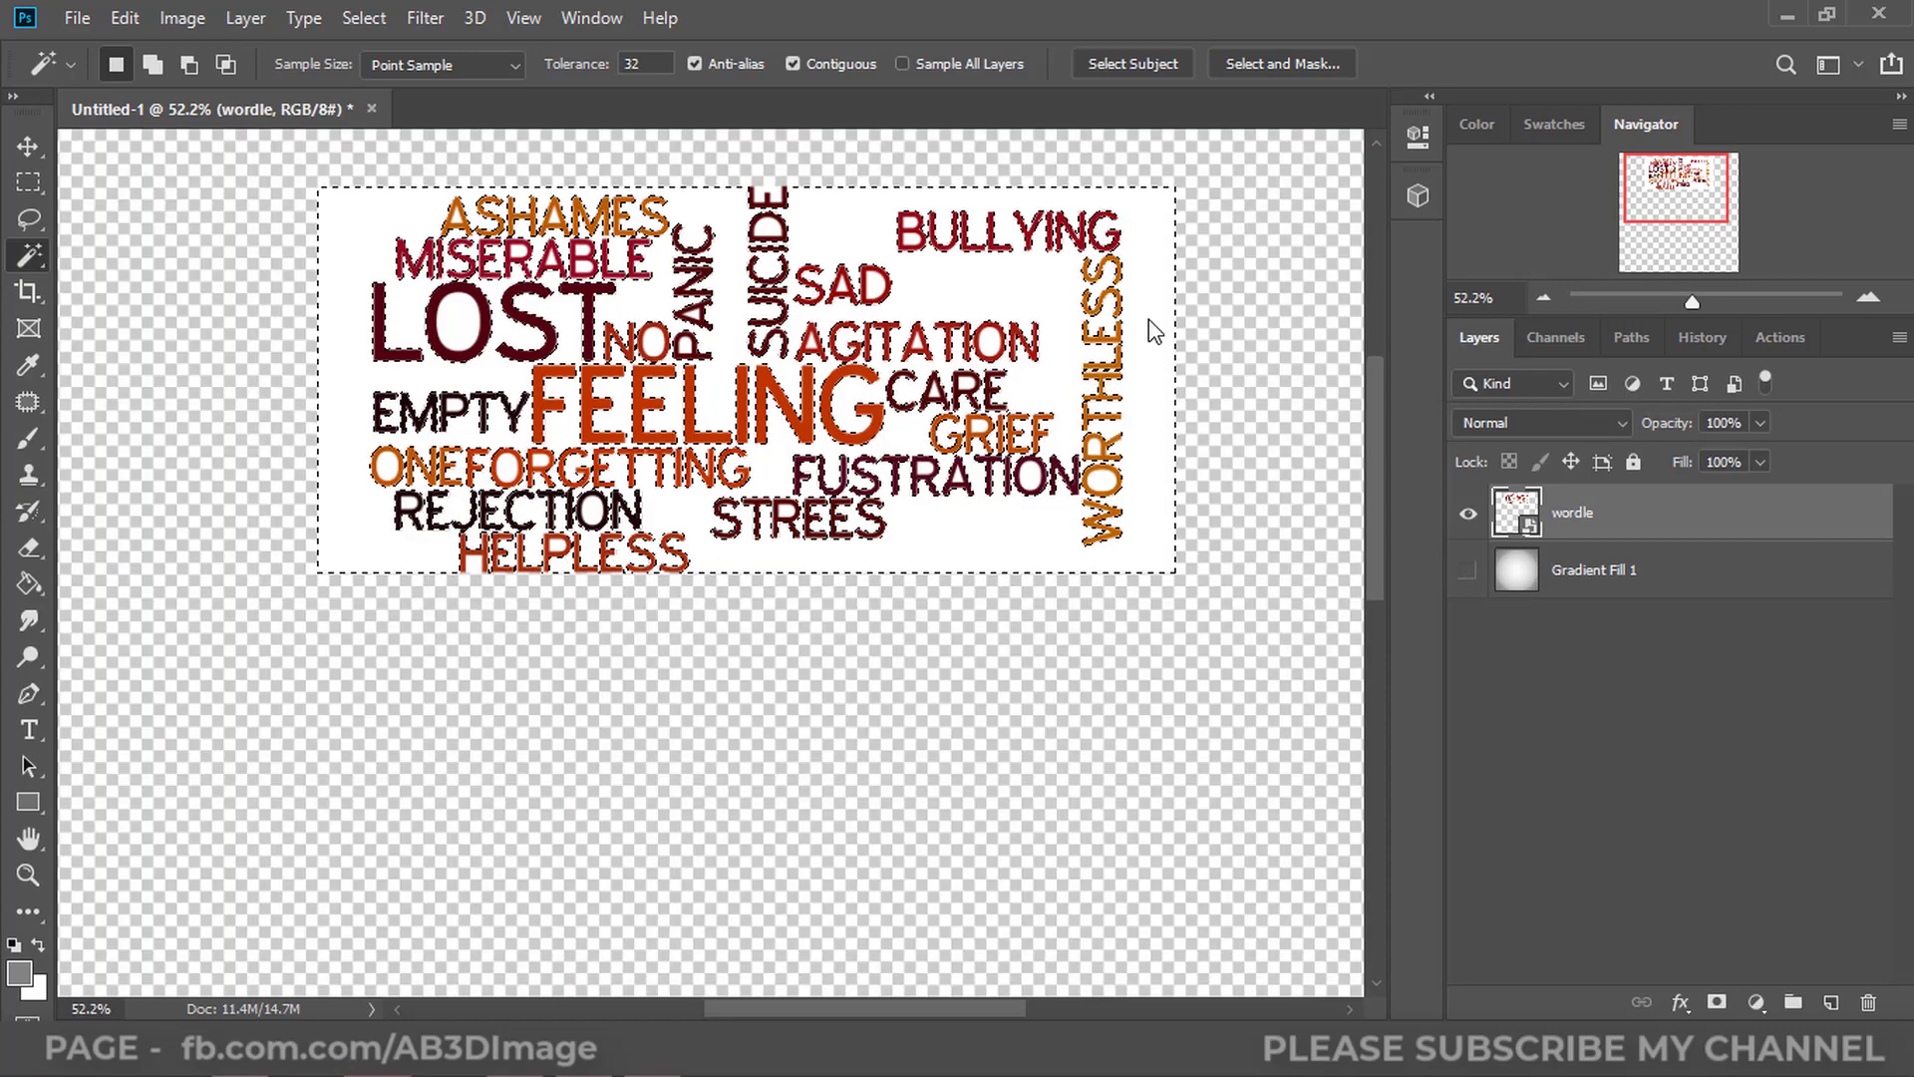
{"action": "key", "text": "Delete"}
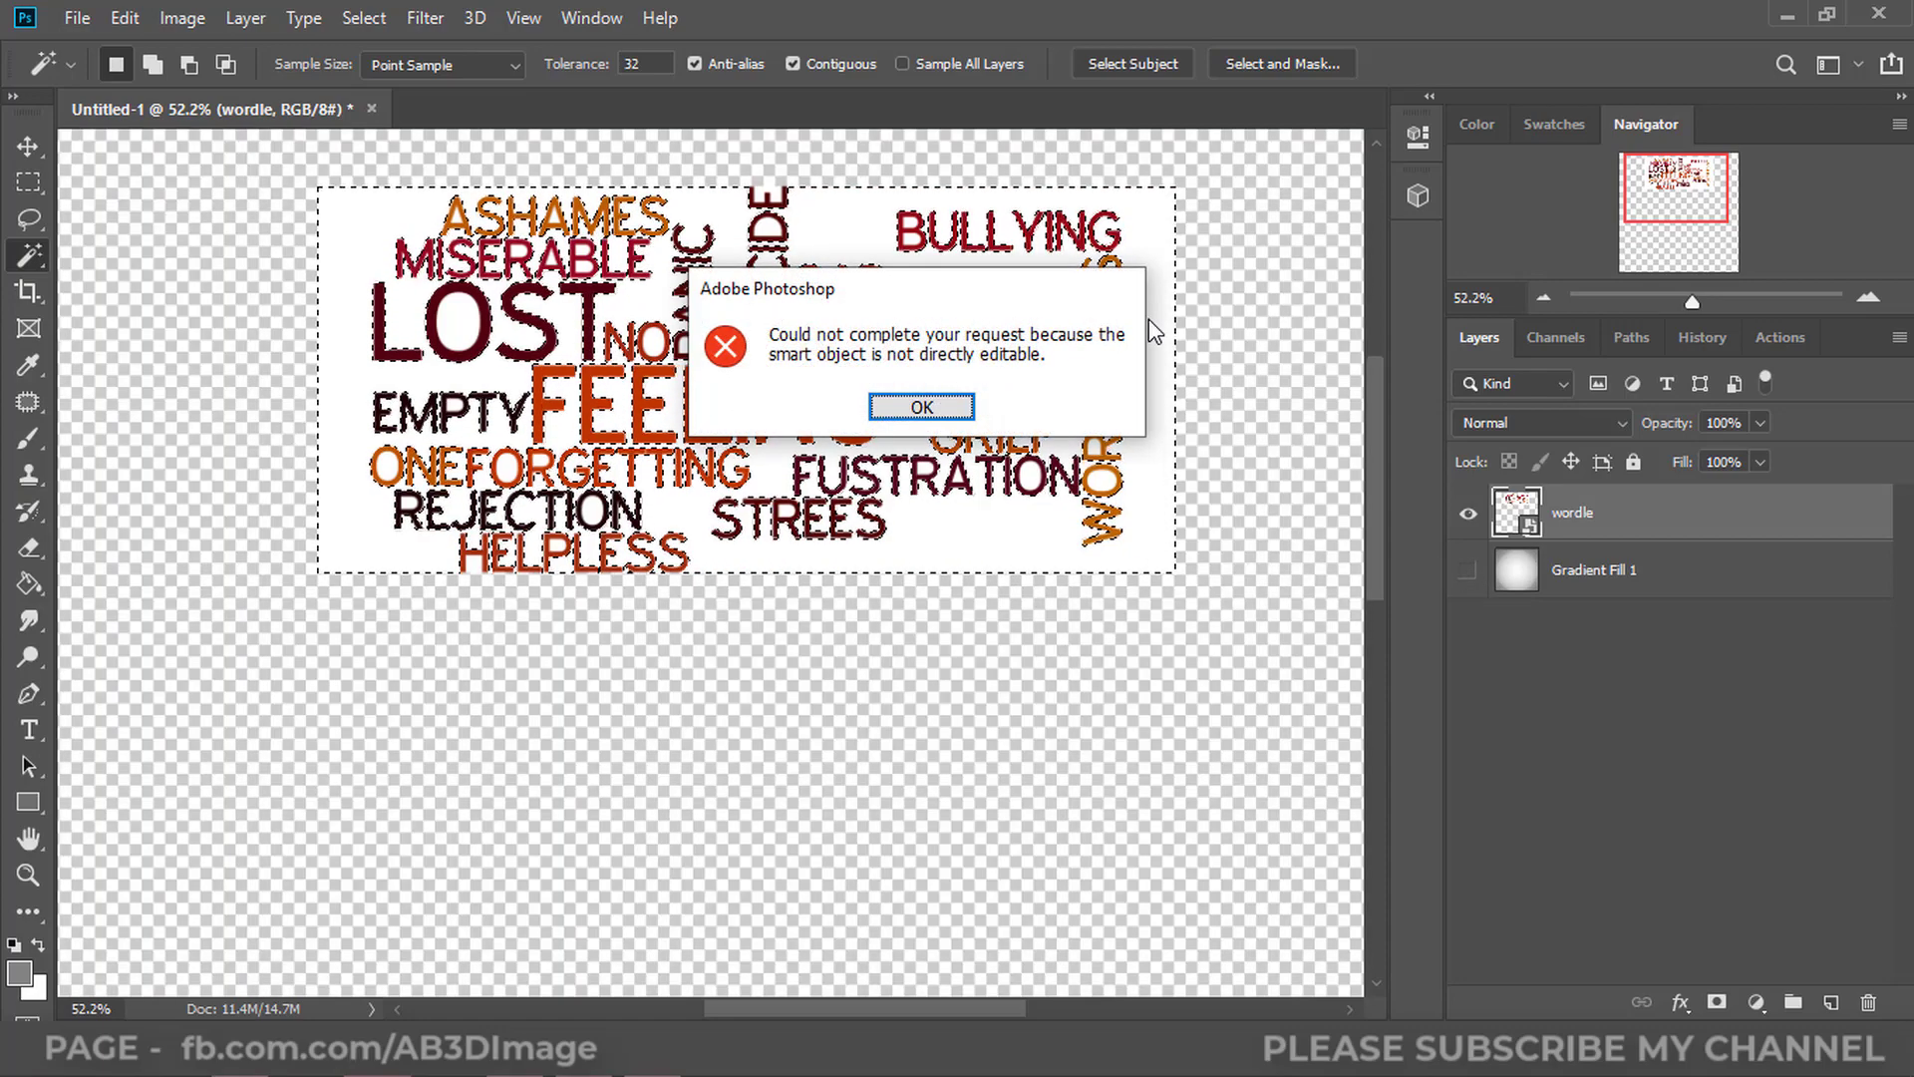
{"action": "left_click", "coordinate": [923, 407]}
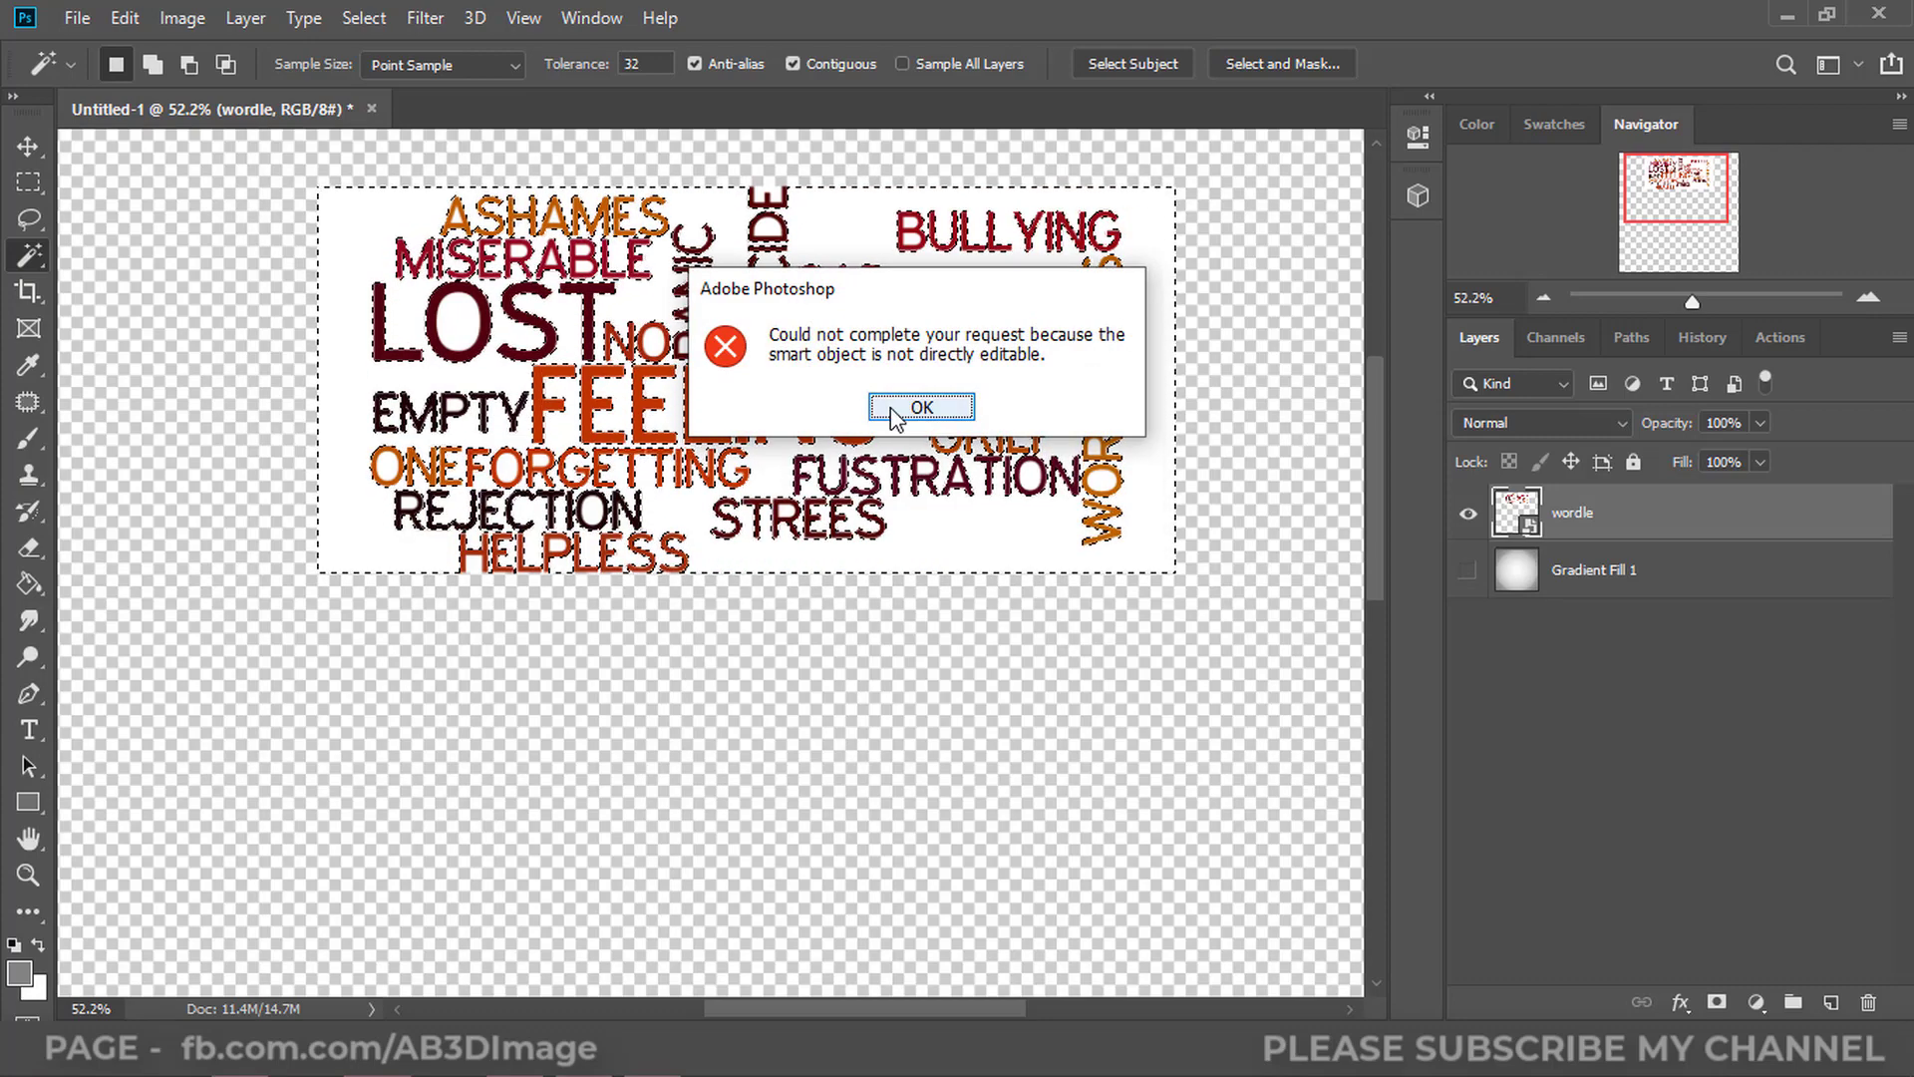
Step: Rasterize the wordle layer and delete the selected white background around the words
{"action": "right_click", "coordinate": [1585, 512]}
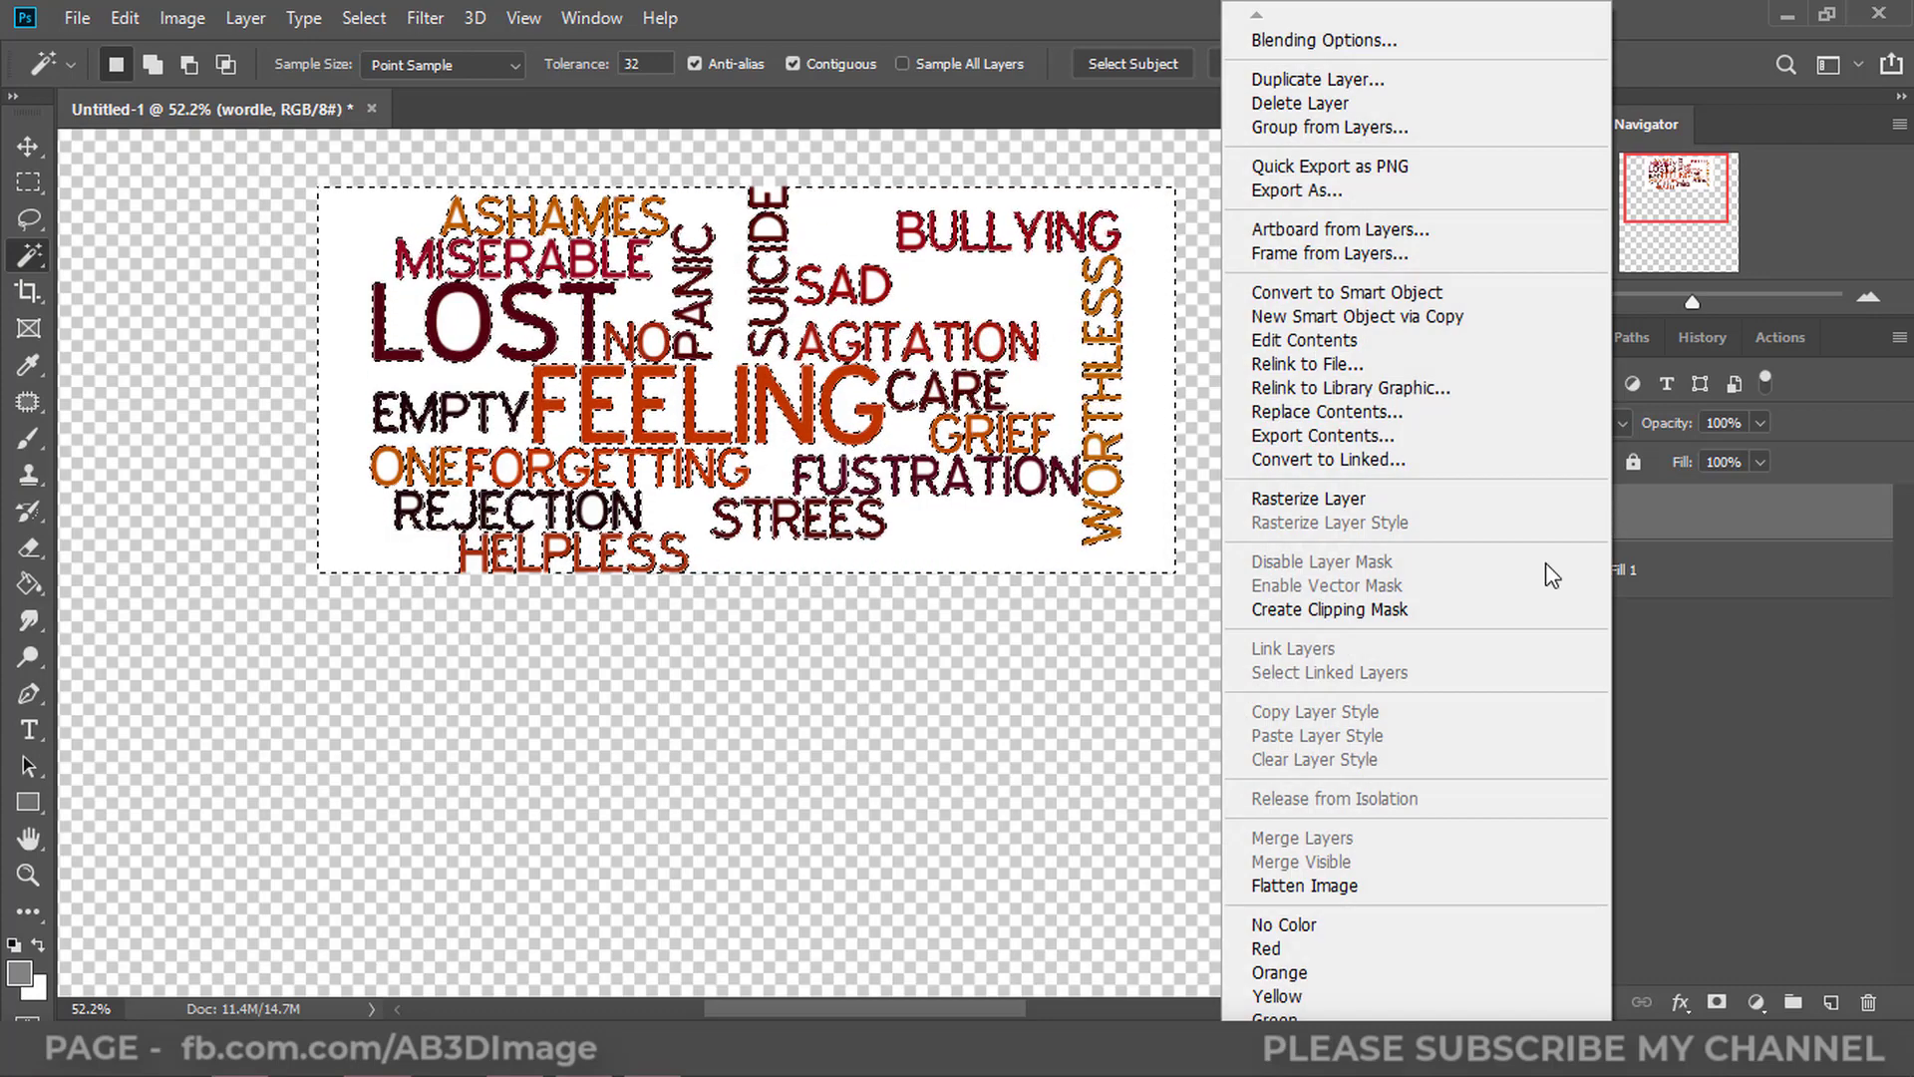
{"action": "left_click", "coordinate": [1347, 497]}
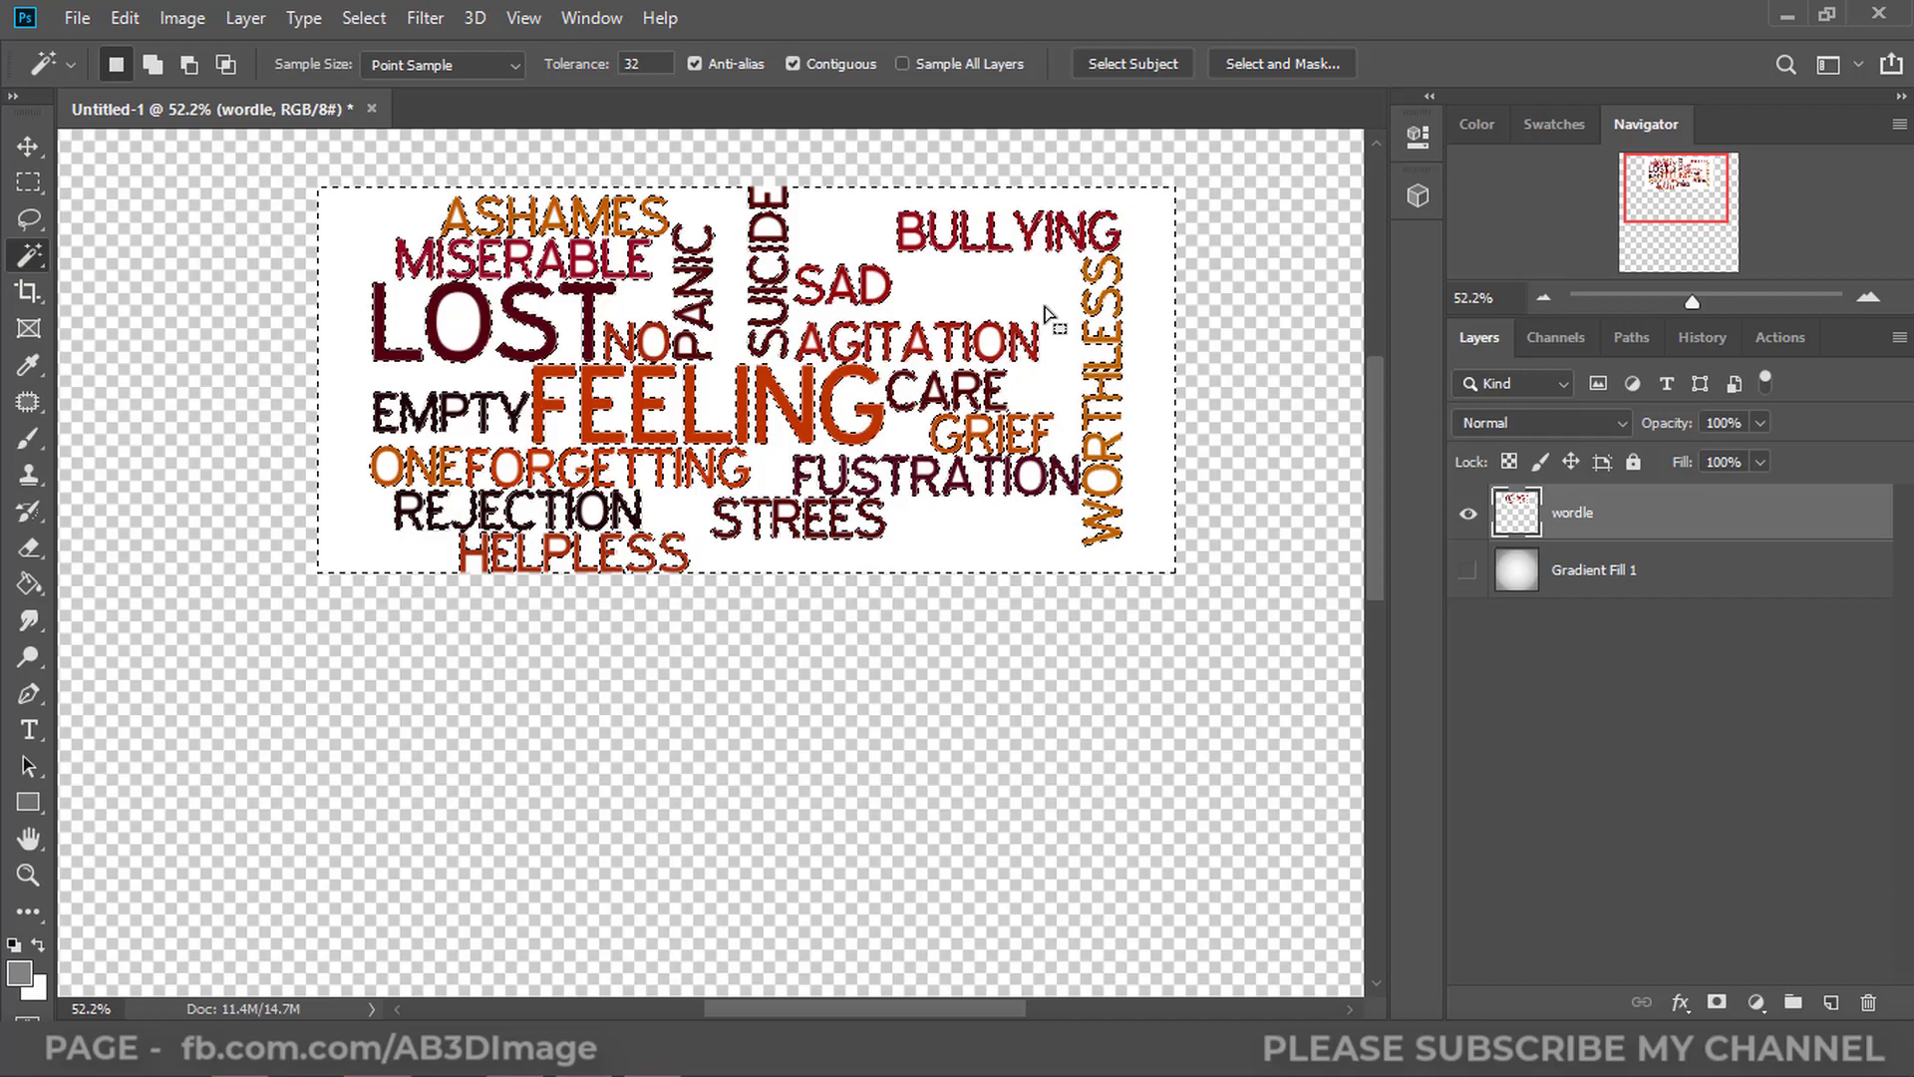
{"action": "key", "text": "Delete"}
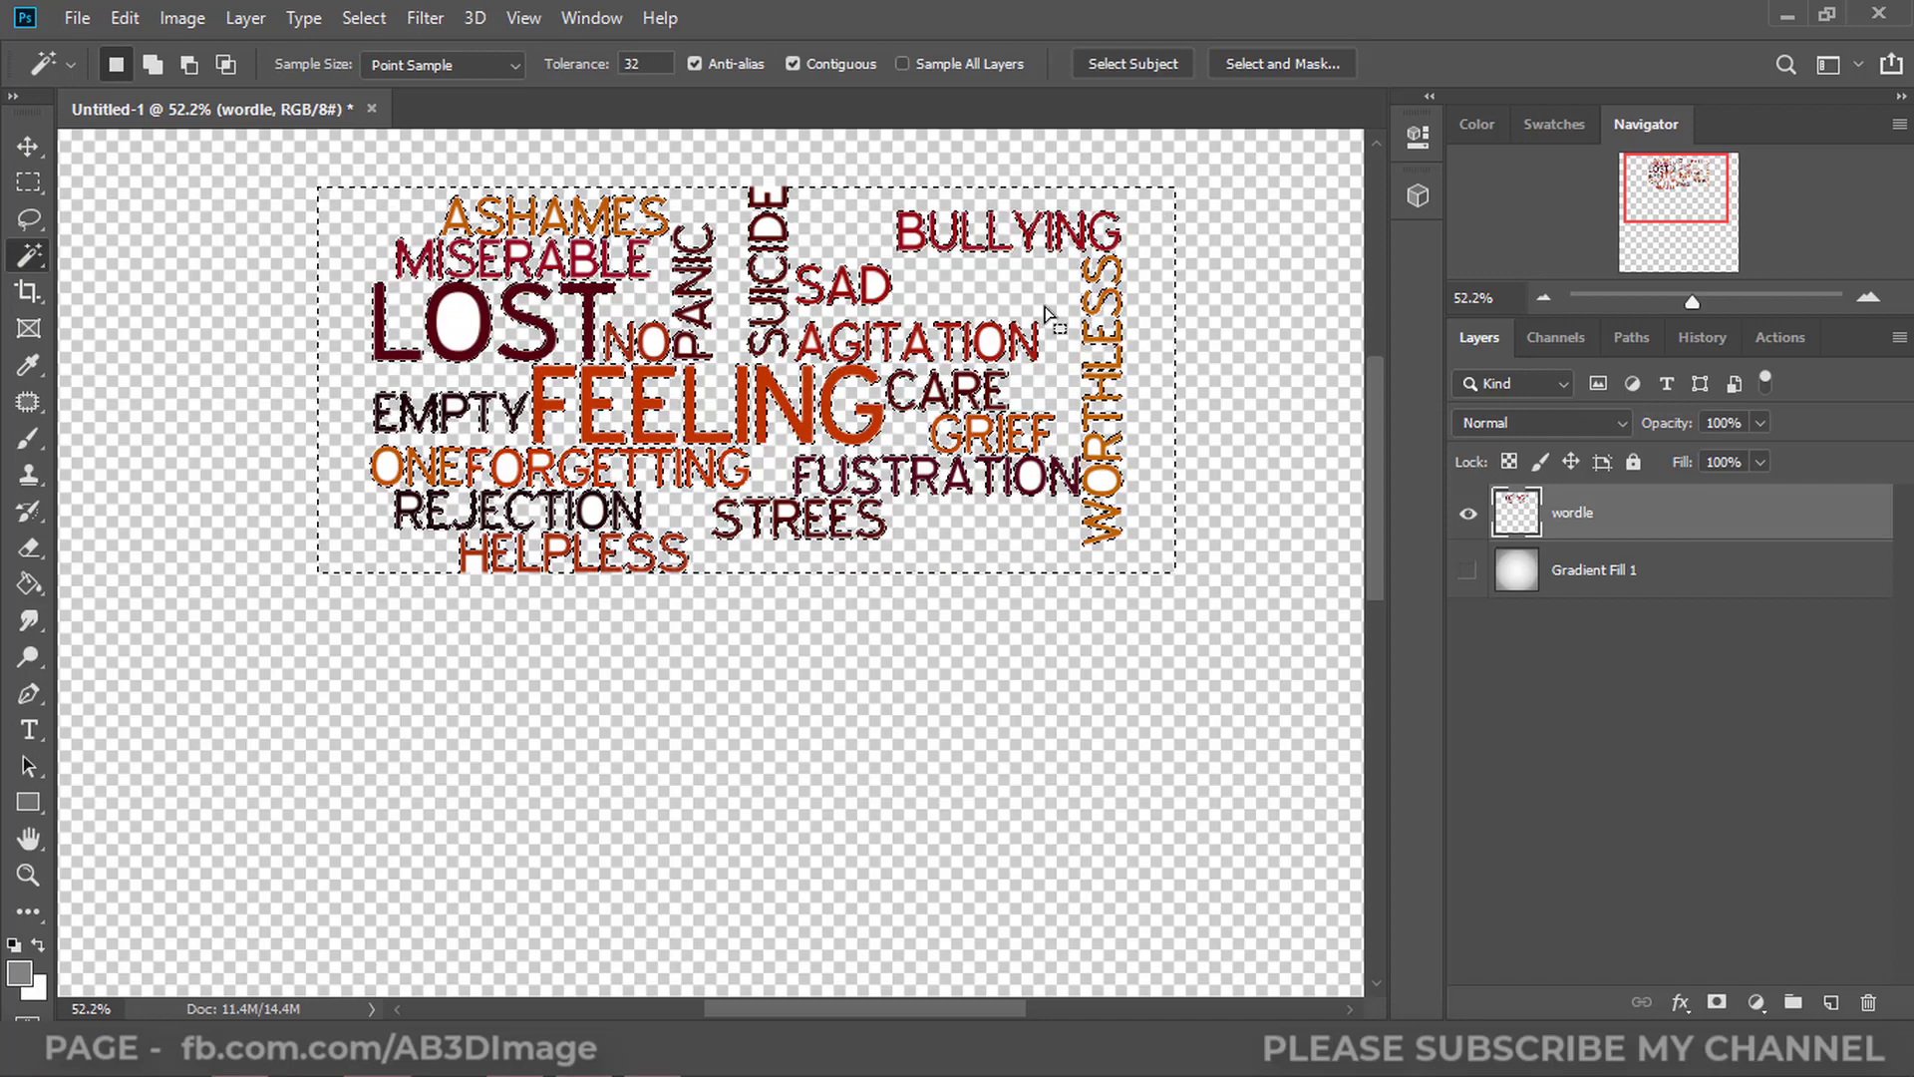
Step: Select the white areas enclosed by letters such as O, A, R and D across the words, delete them and deselect
{"action": "left_click", "coordinate": [456, 325]}
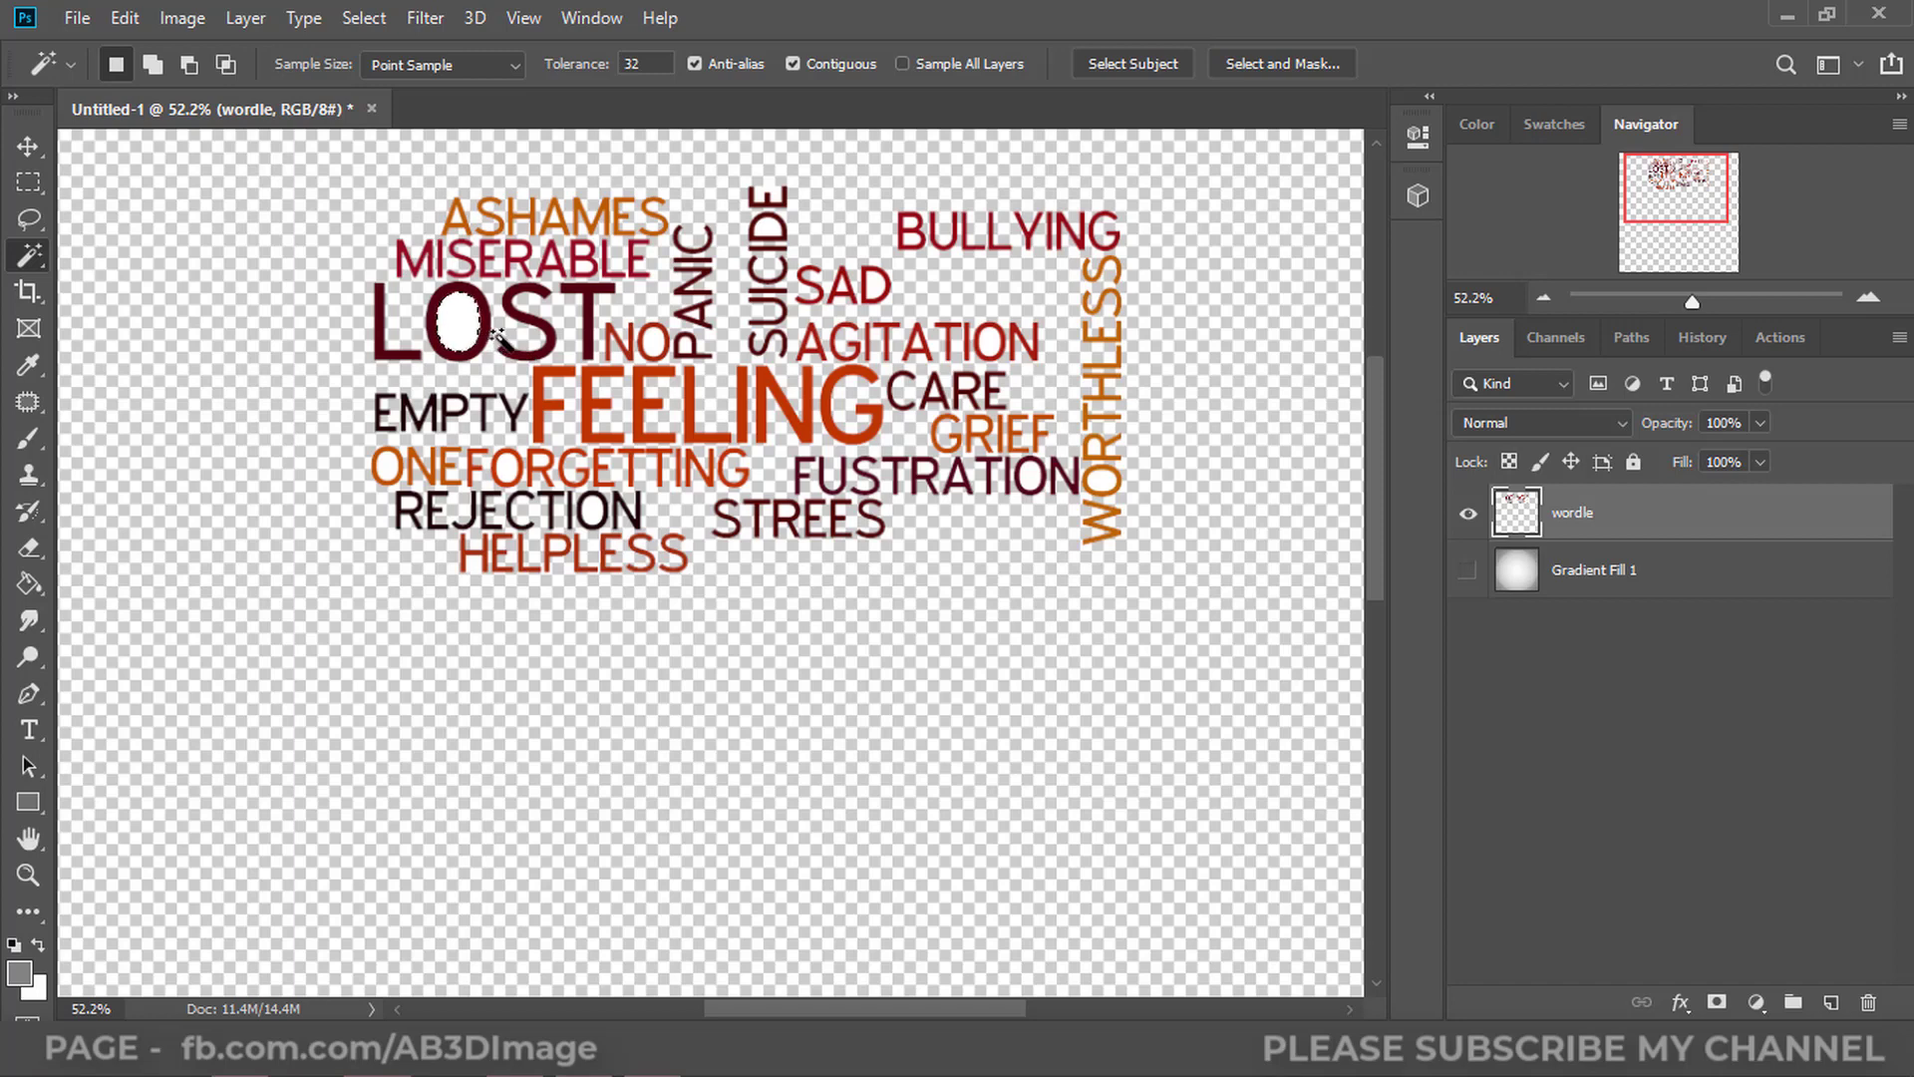
{"action": "left_click", "coordinate": [653, 341], "text": "shift"}
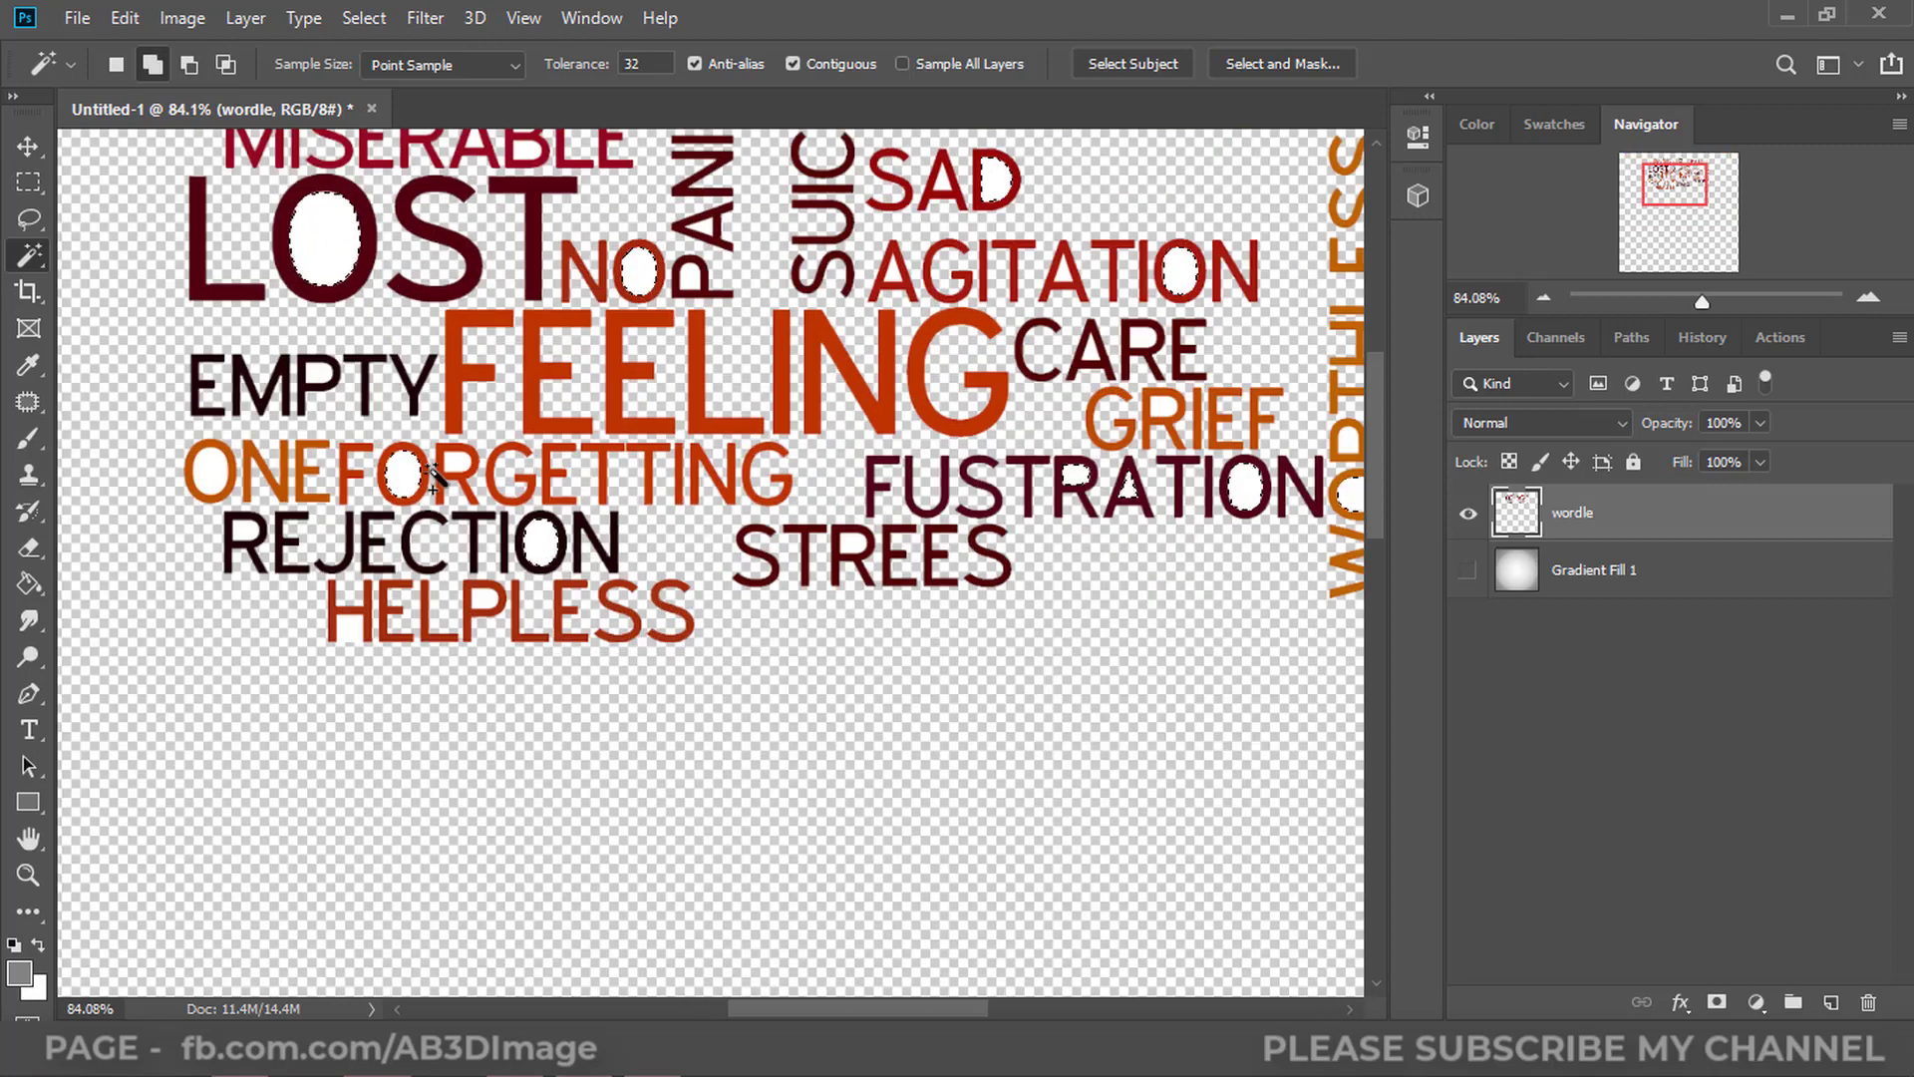
{"action": "scroll", "coordinate": [735, 602], "scroll_direction": "up", "scroll_amount": 4}
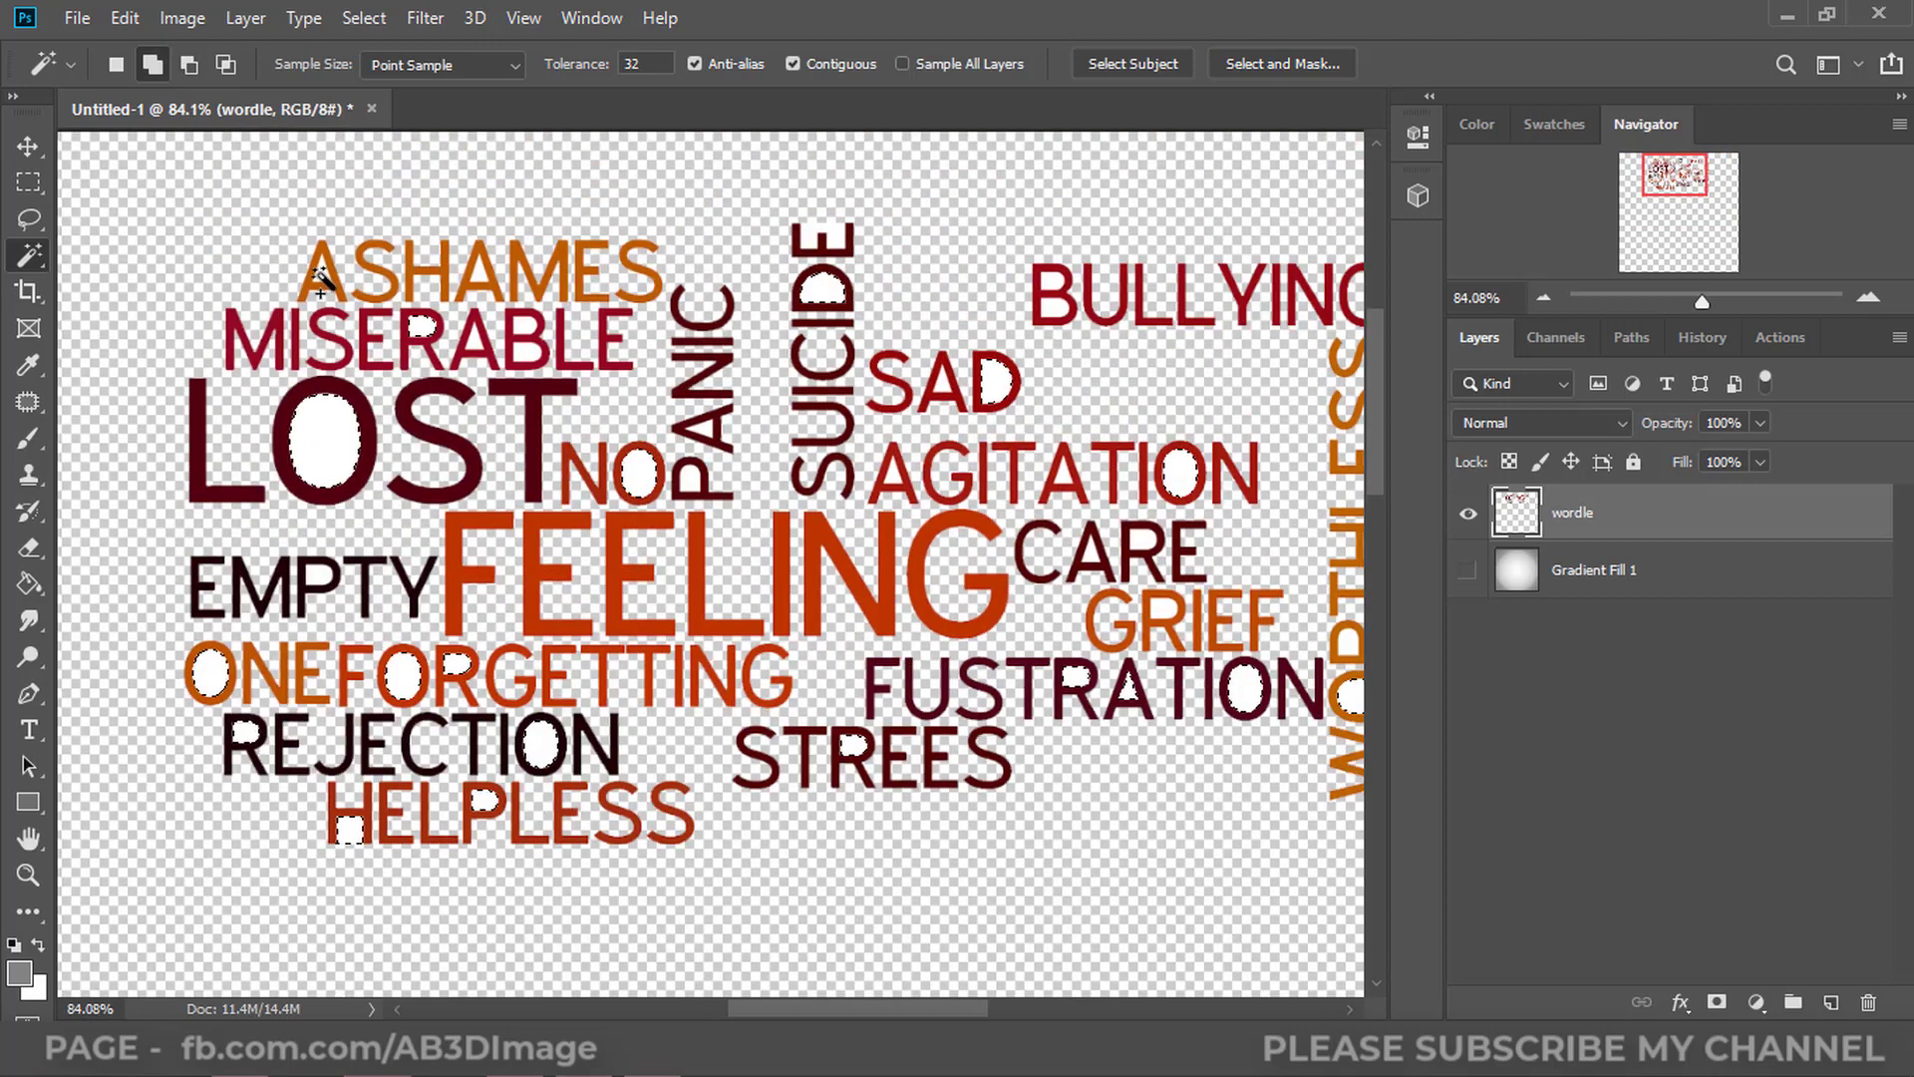
{"action": "left_click", "coordinate": [895, 475], "text": "shift"}
{"action": "left_click", "coordinate": [1063, 474], "text": "shift"}
{"action": "left_click", "coordinate": [1092, 558], "text": "shift"}
{"action": "left_click_drag", "start_coordinate": [1060, 521], "coordinate": [812, 527]}
{"action": "left_click", "coordinate": [806, 285], "text": "shift"}
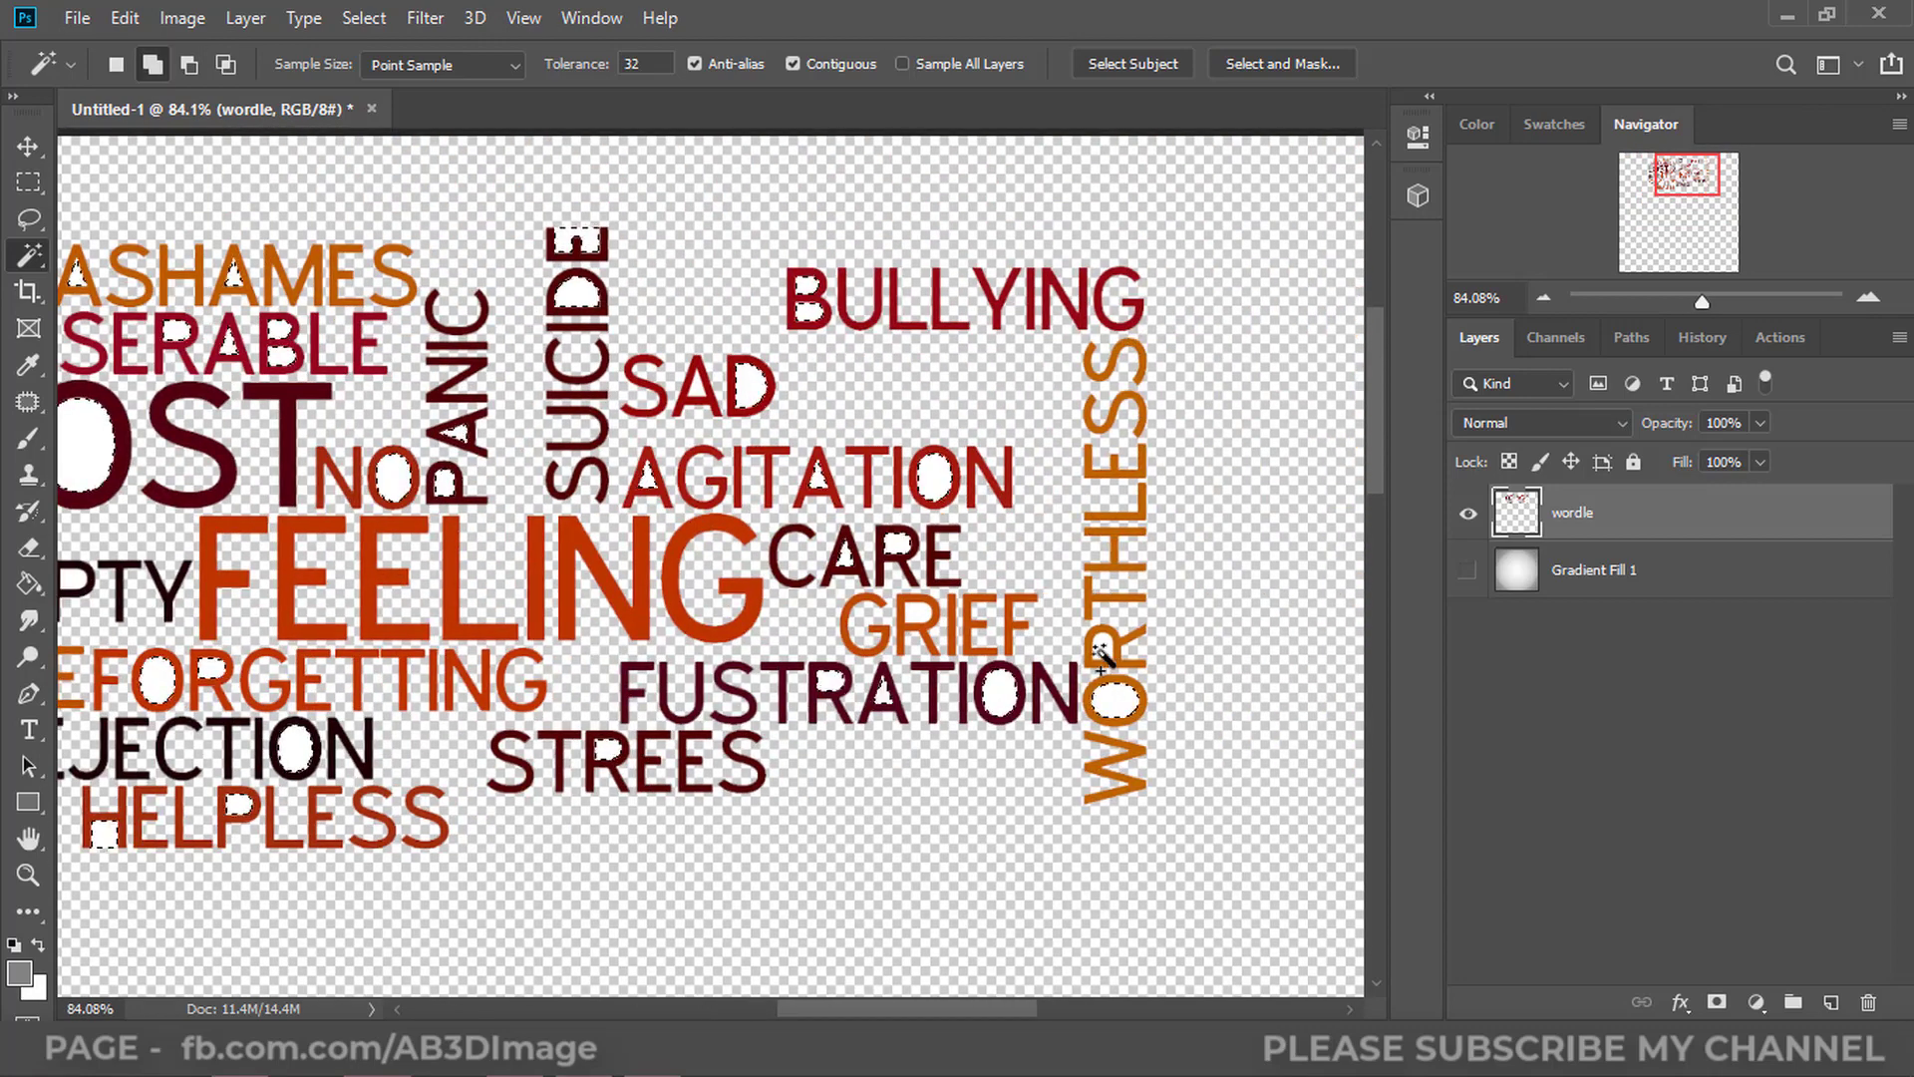
{"action": "left_click", "coordinate": [1099, 648], "text": "shift"}
{"action": "scroll", "coordinate": [682, 622], "scroll_direction": "down", "scroll_amount": 2}
{"action": "left_click", "coordinate": [178, 588], "text": "shift"}
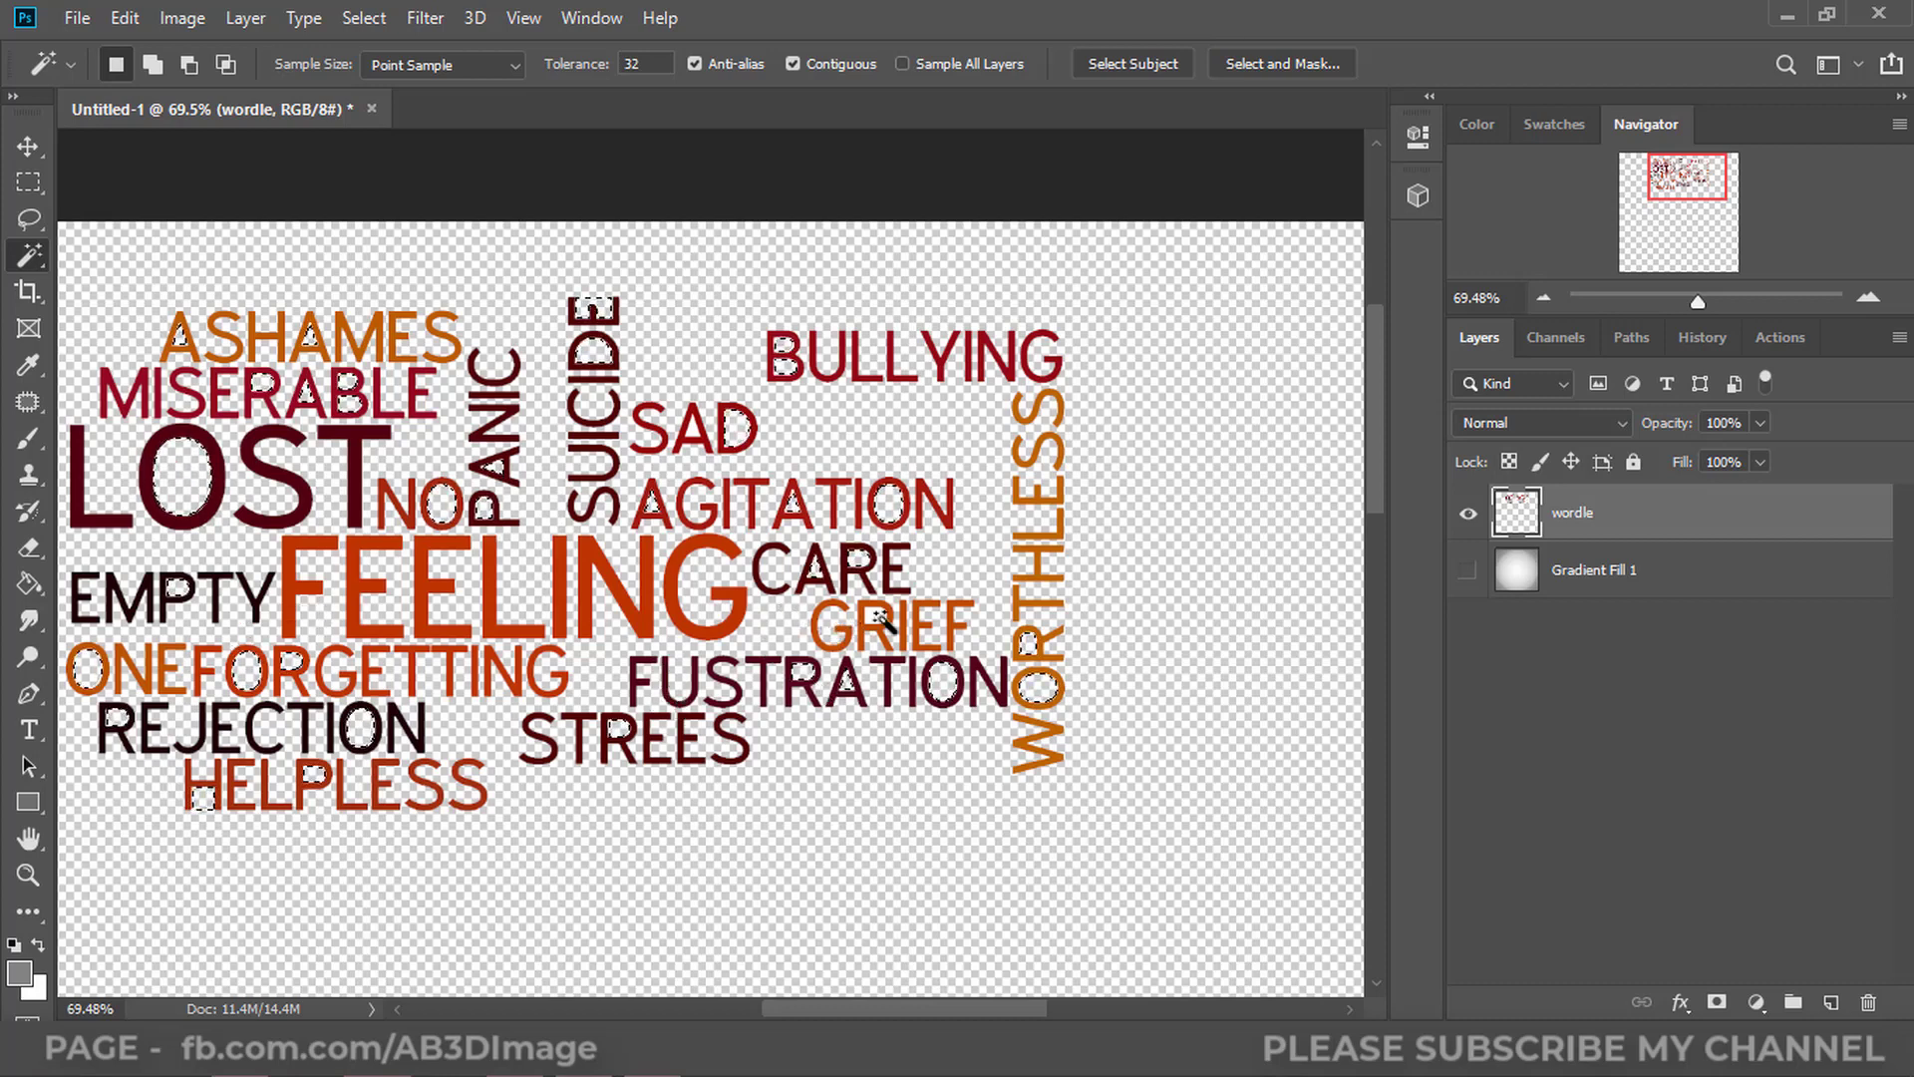
{"action": "key", "text": "ctrl+d"}
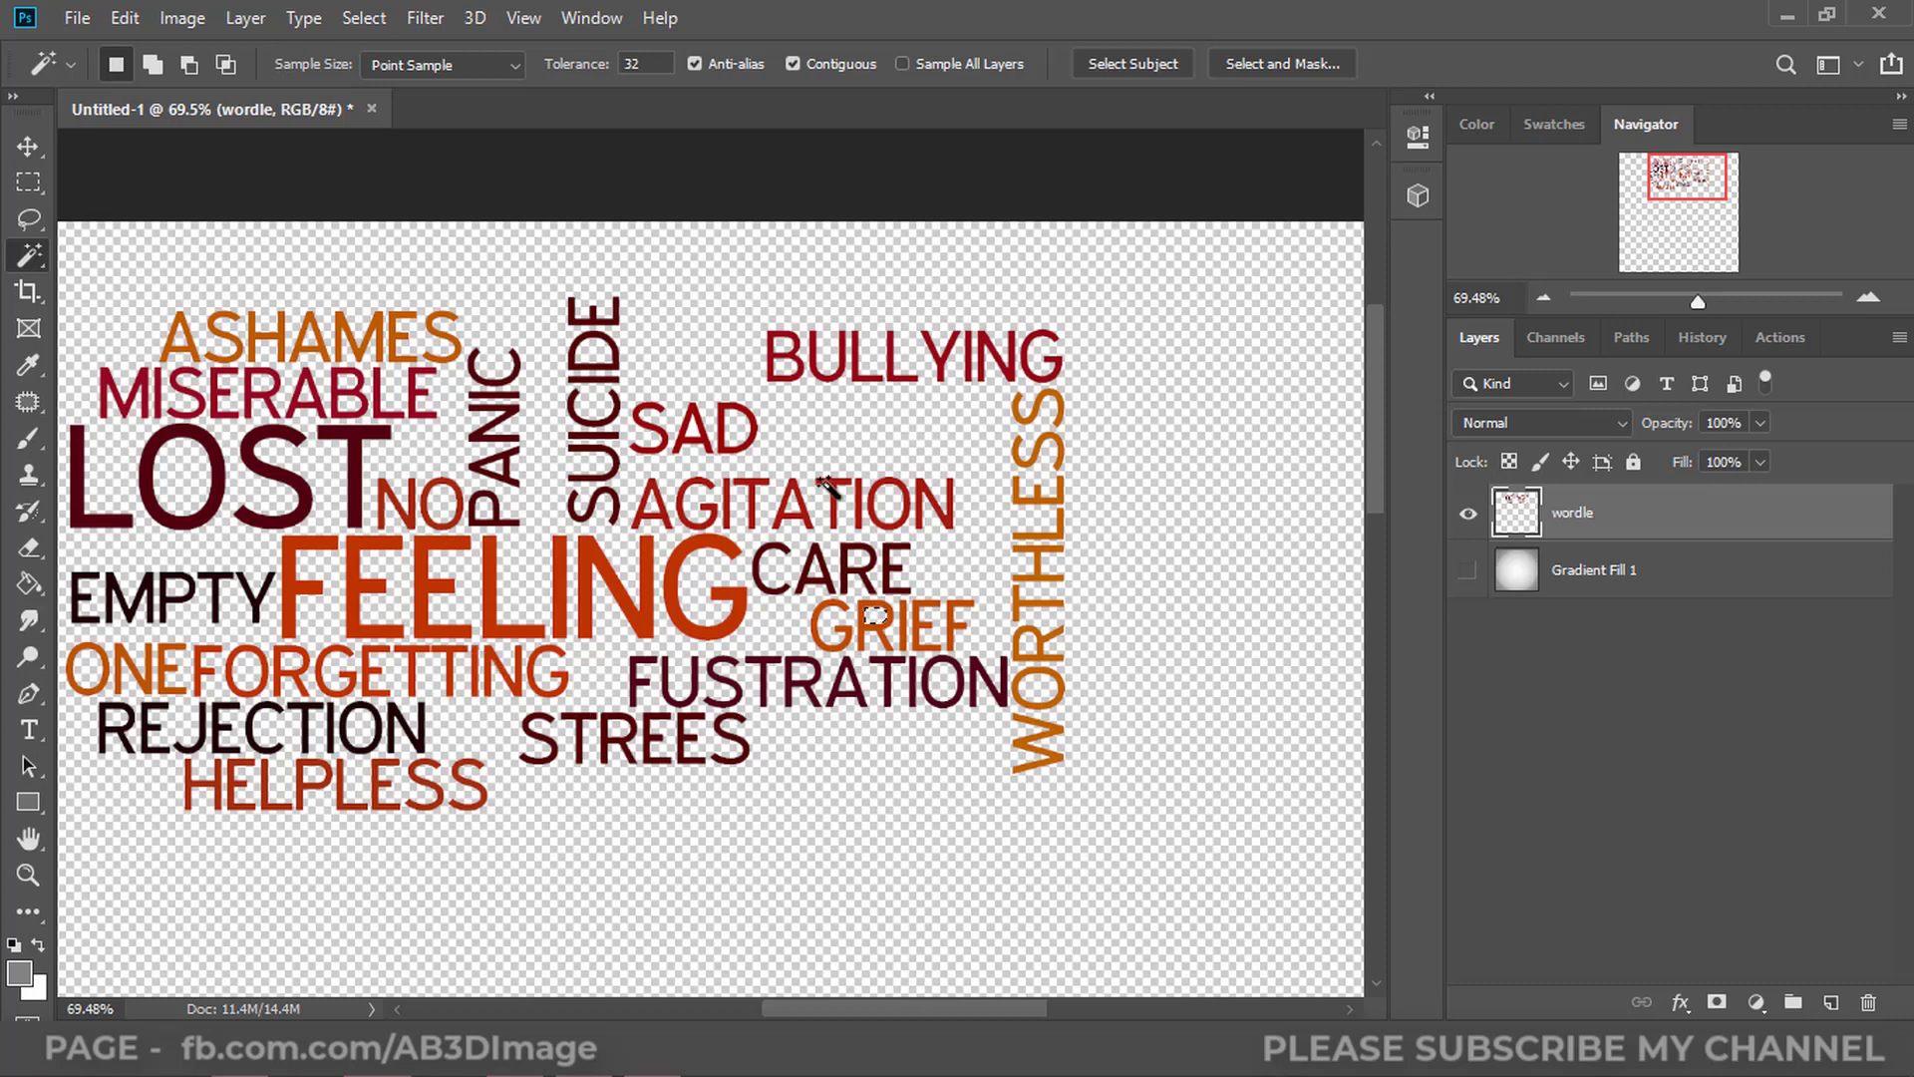
Step: Clear the leftover white patch inside the wordle lettering and show the Gradient Fill 1 layer again
{"action": "left_click", "coordinate": [693, 428]}
{"action": "scroll", "coordinate": [665, 669], "scroll_direction": "down", "scroll_amount": 1}
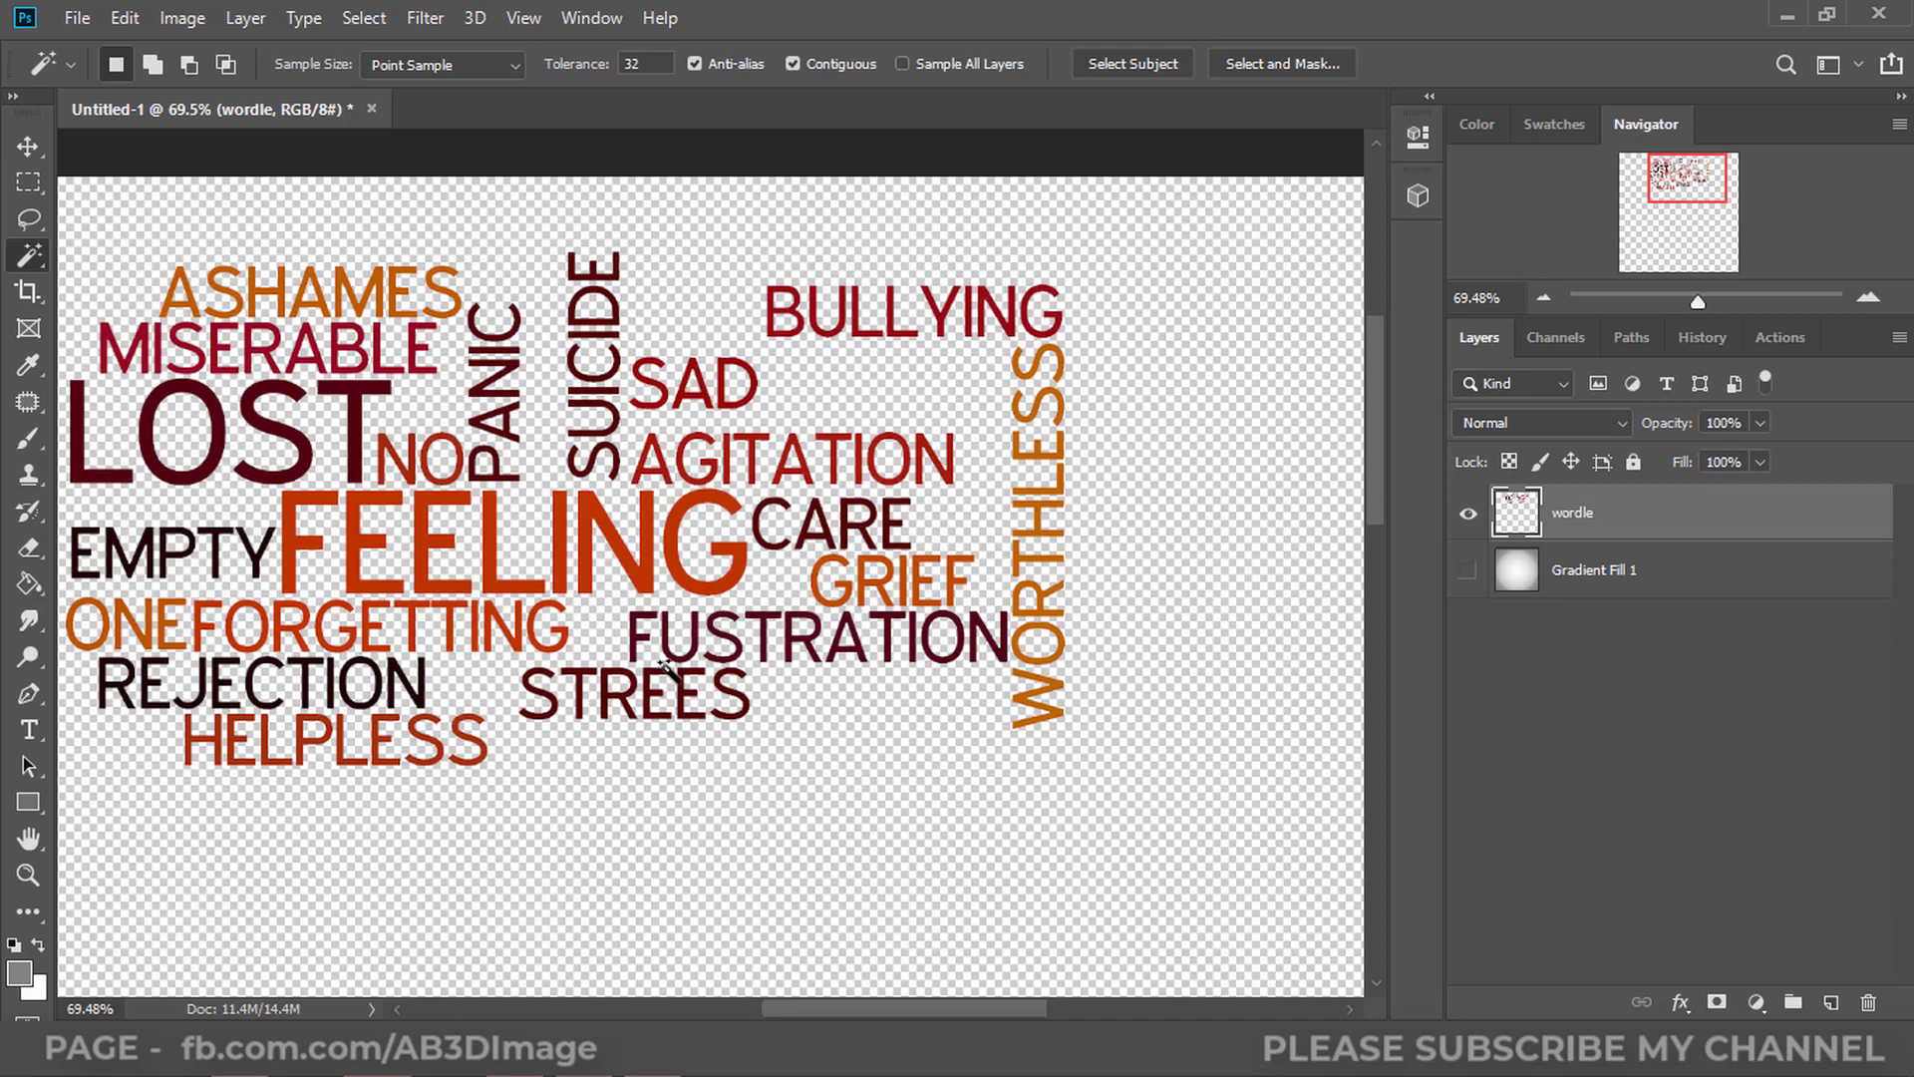
{"action": "scroll", "coordinate": [665, 669], "scroll_direction": "down", "scroll_amount": 3}
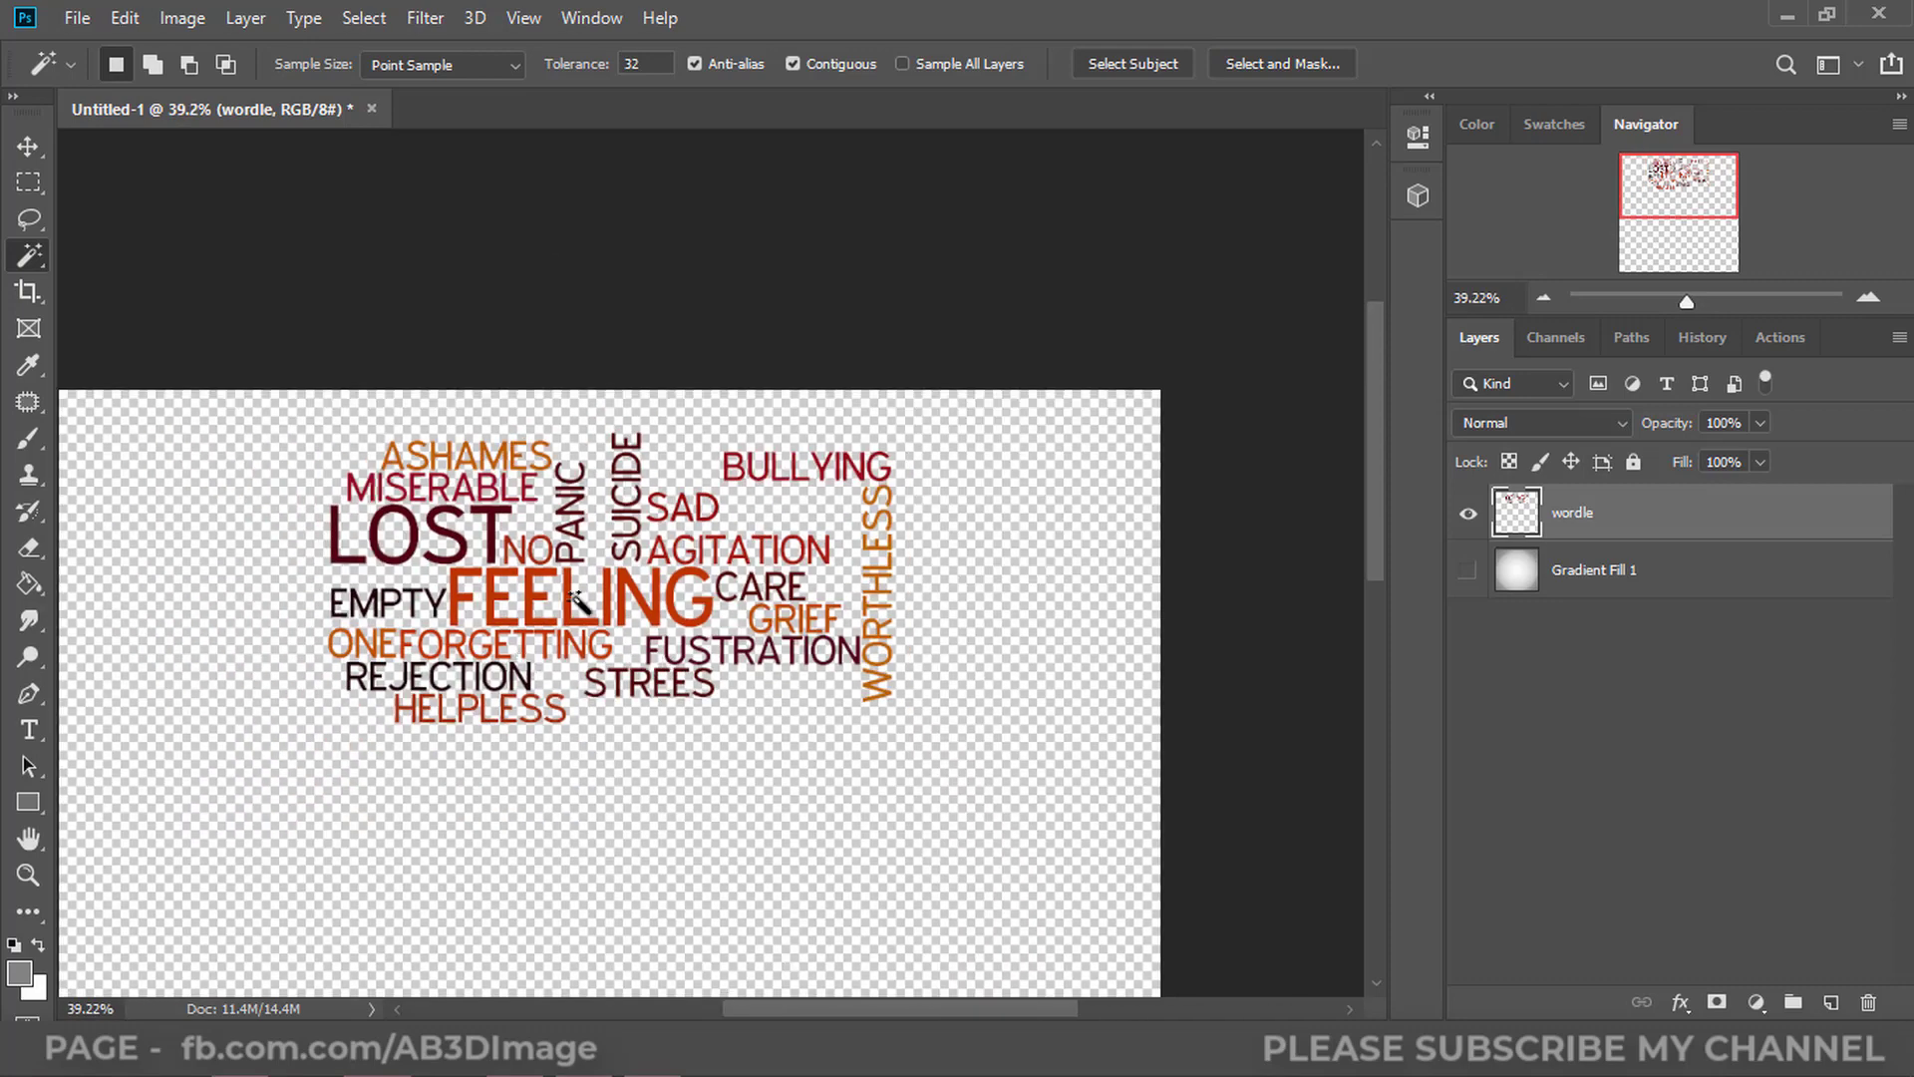
{"action": "left_click_drag", "start_coordinate": [502, 577], "coordinate": [647, 360]}
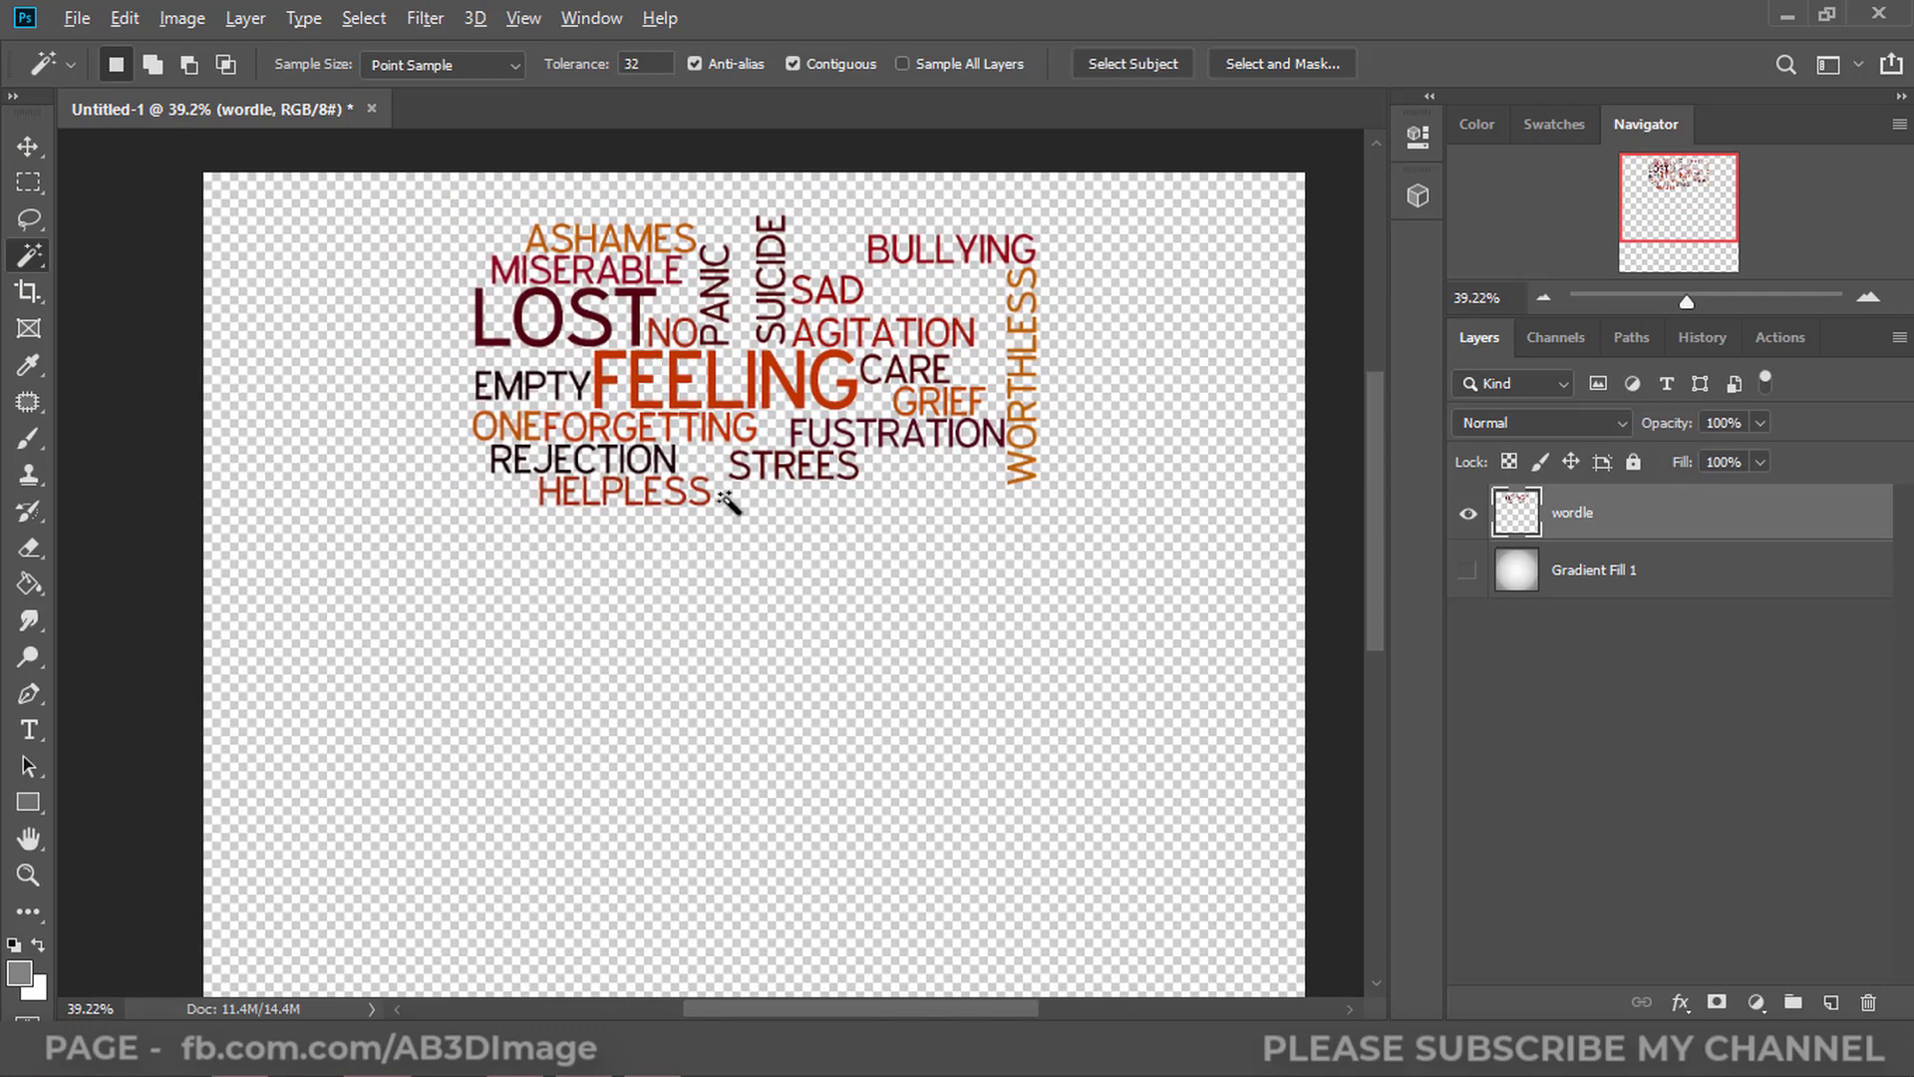
{"action": "scroll", "coordinate": [726, 501], "scroll_direction": "down", "scroll_amount": 1}
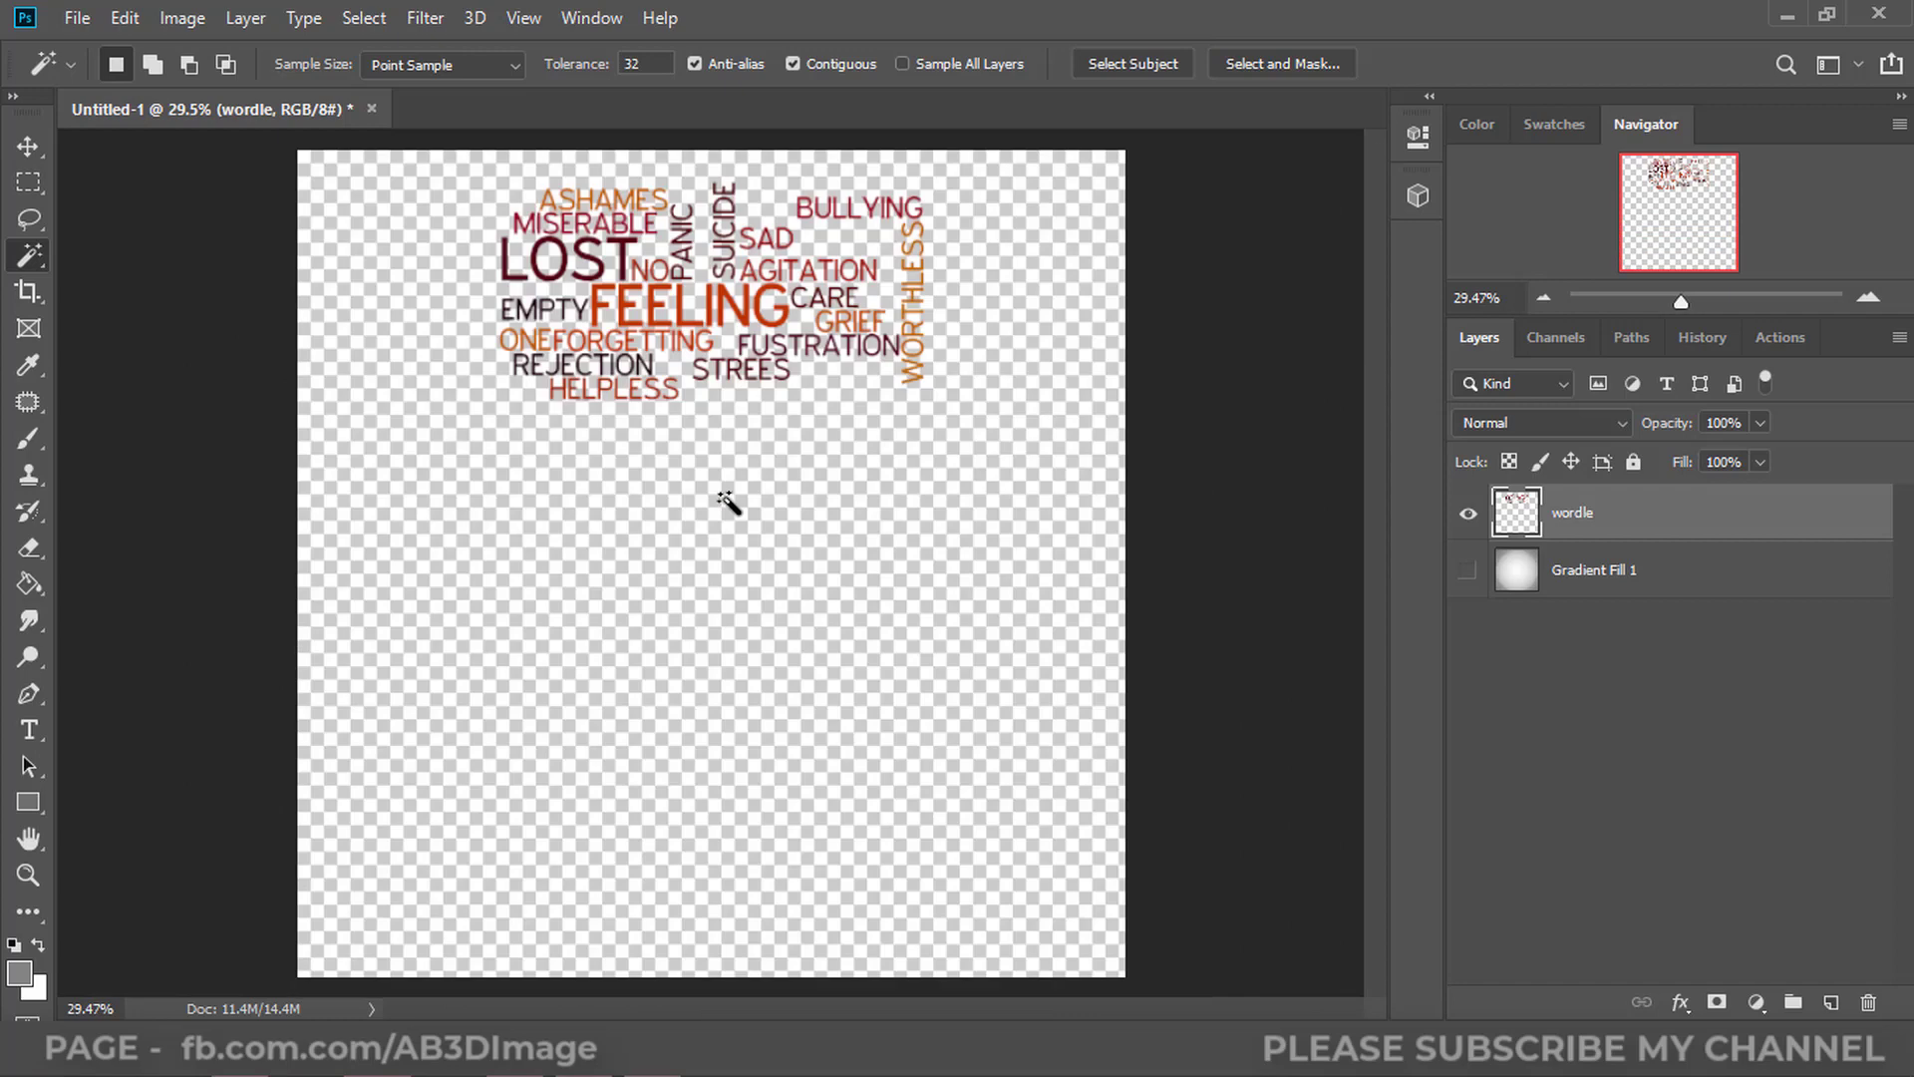
{"action": "left_click", "coordinate": [1466, 576]}
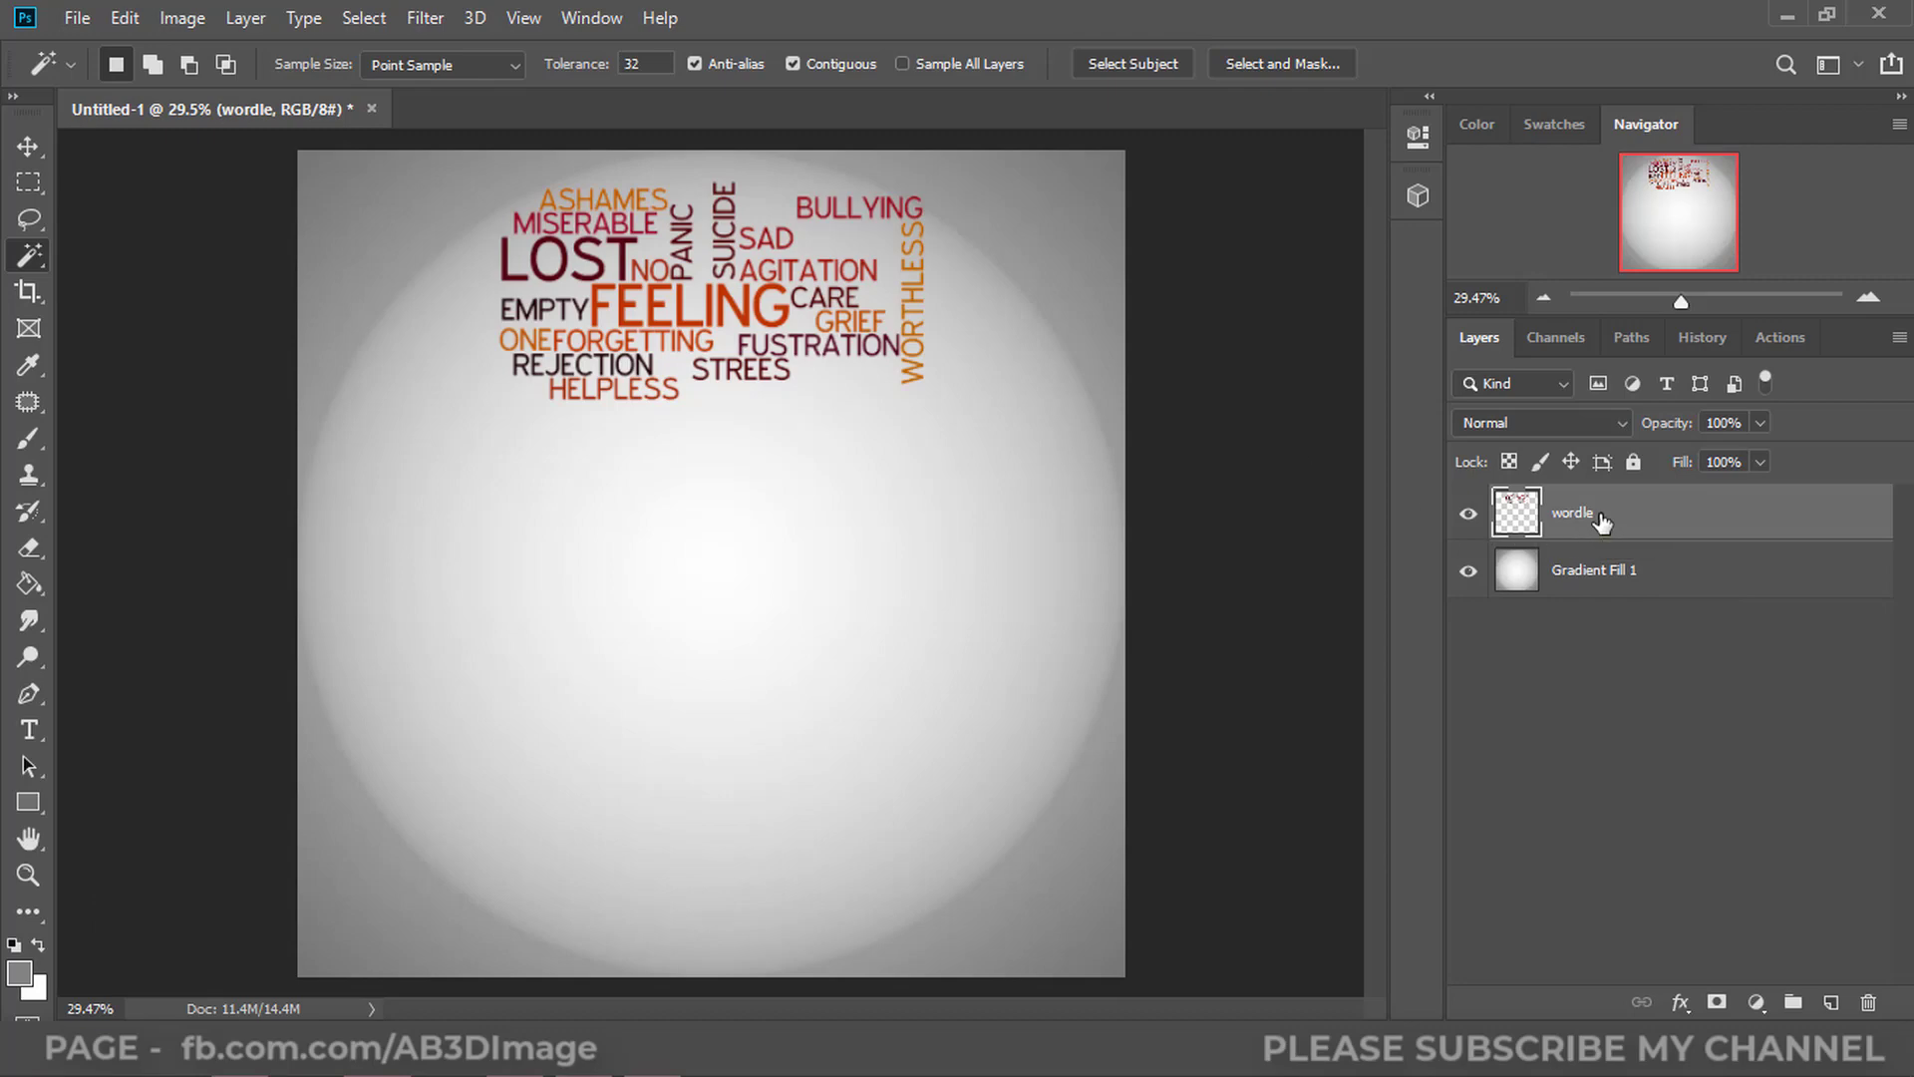
Step: Duplicate the wordle layer twice, placing one copy at the middle left of the canvas and the other below centre
{"action": "key", "text": "ctrl+j"}
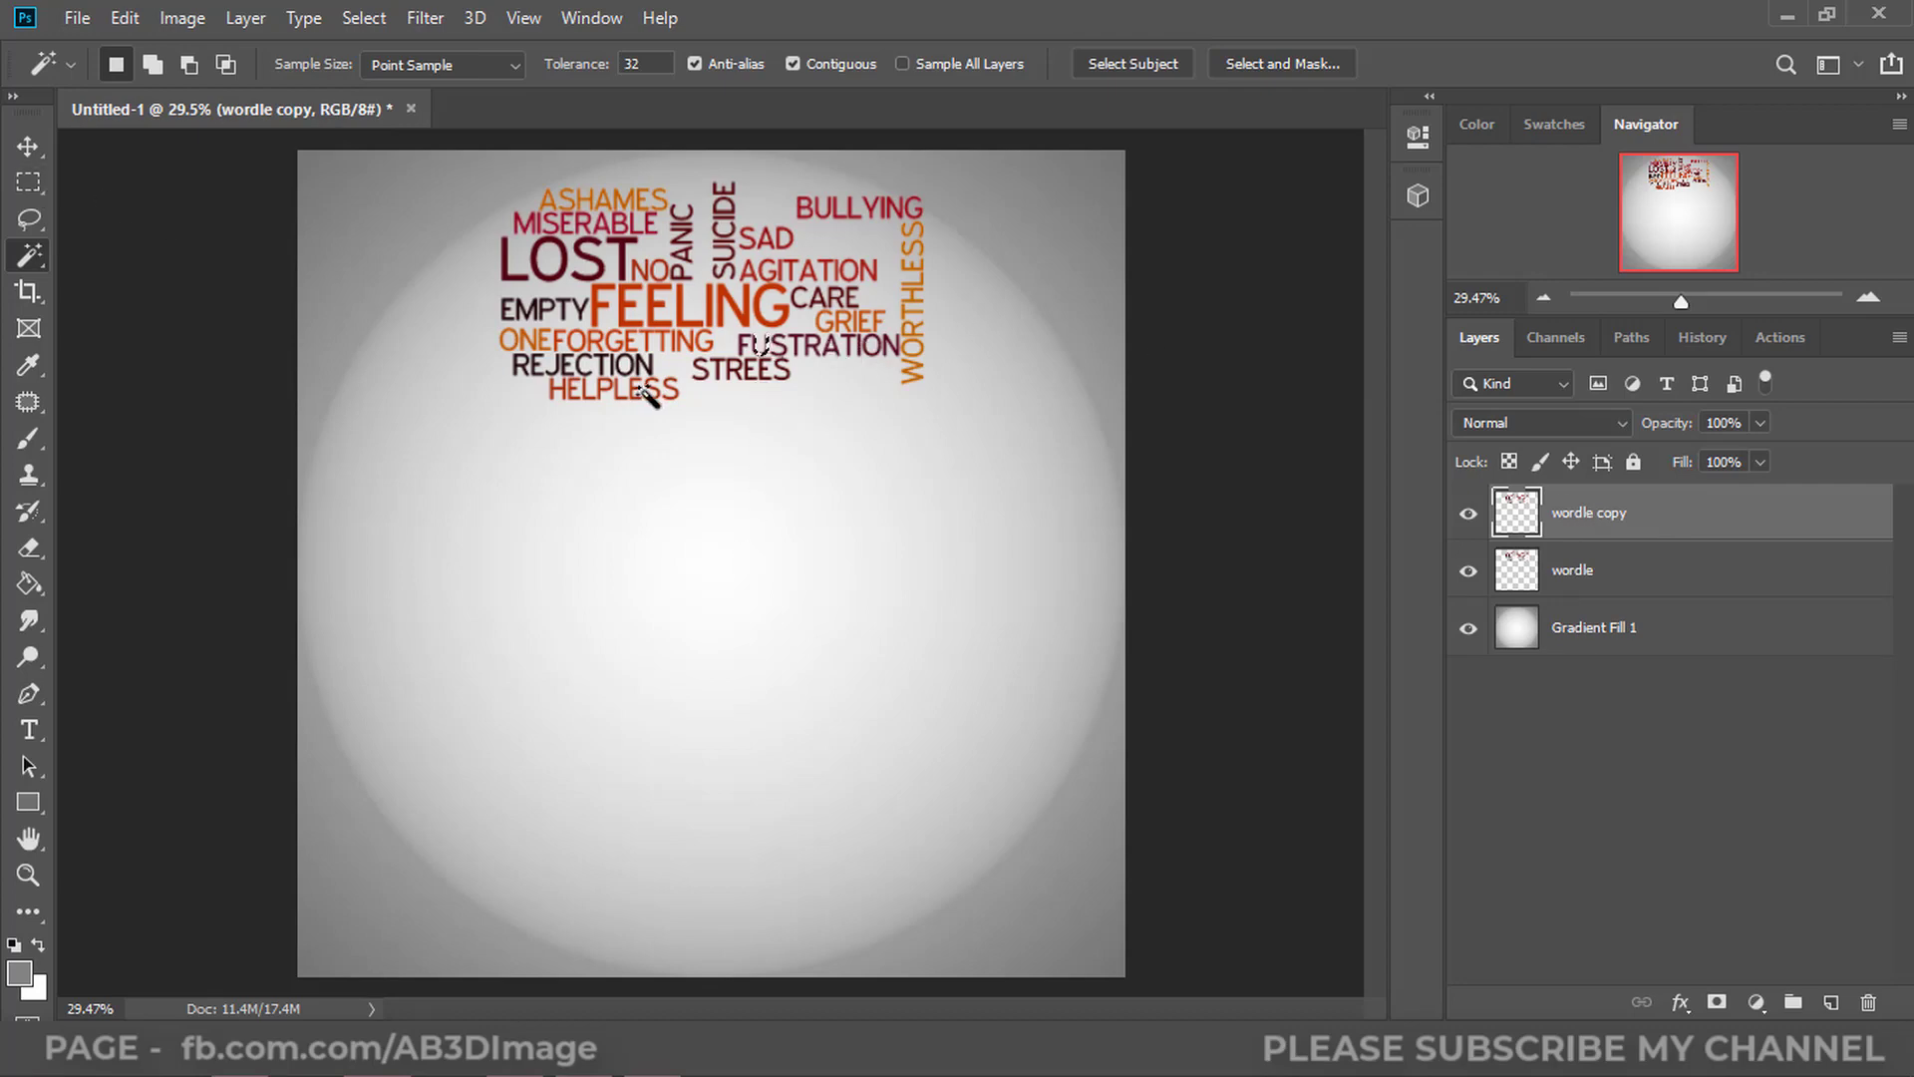
{"action": "left_click", "coordinate": [20, 148]}
{"action": "left_click_drag", "start_coordinate": [713, 324], "coordinate": [516, 553]}
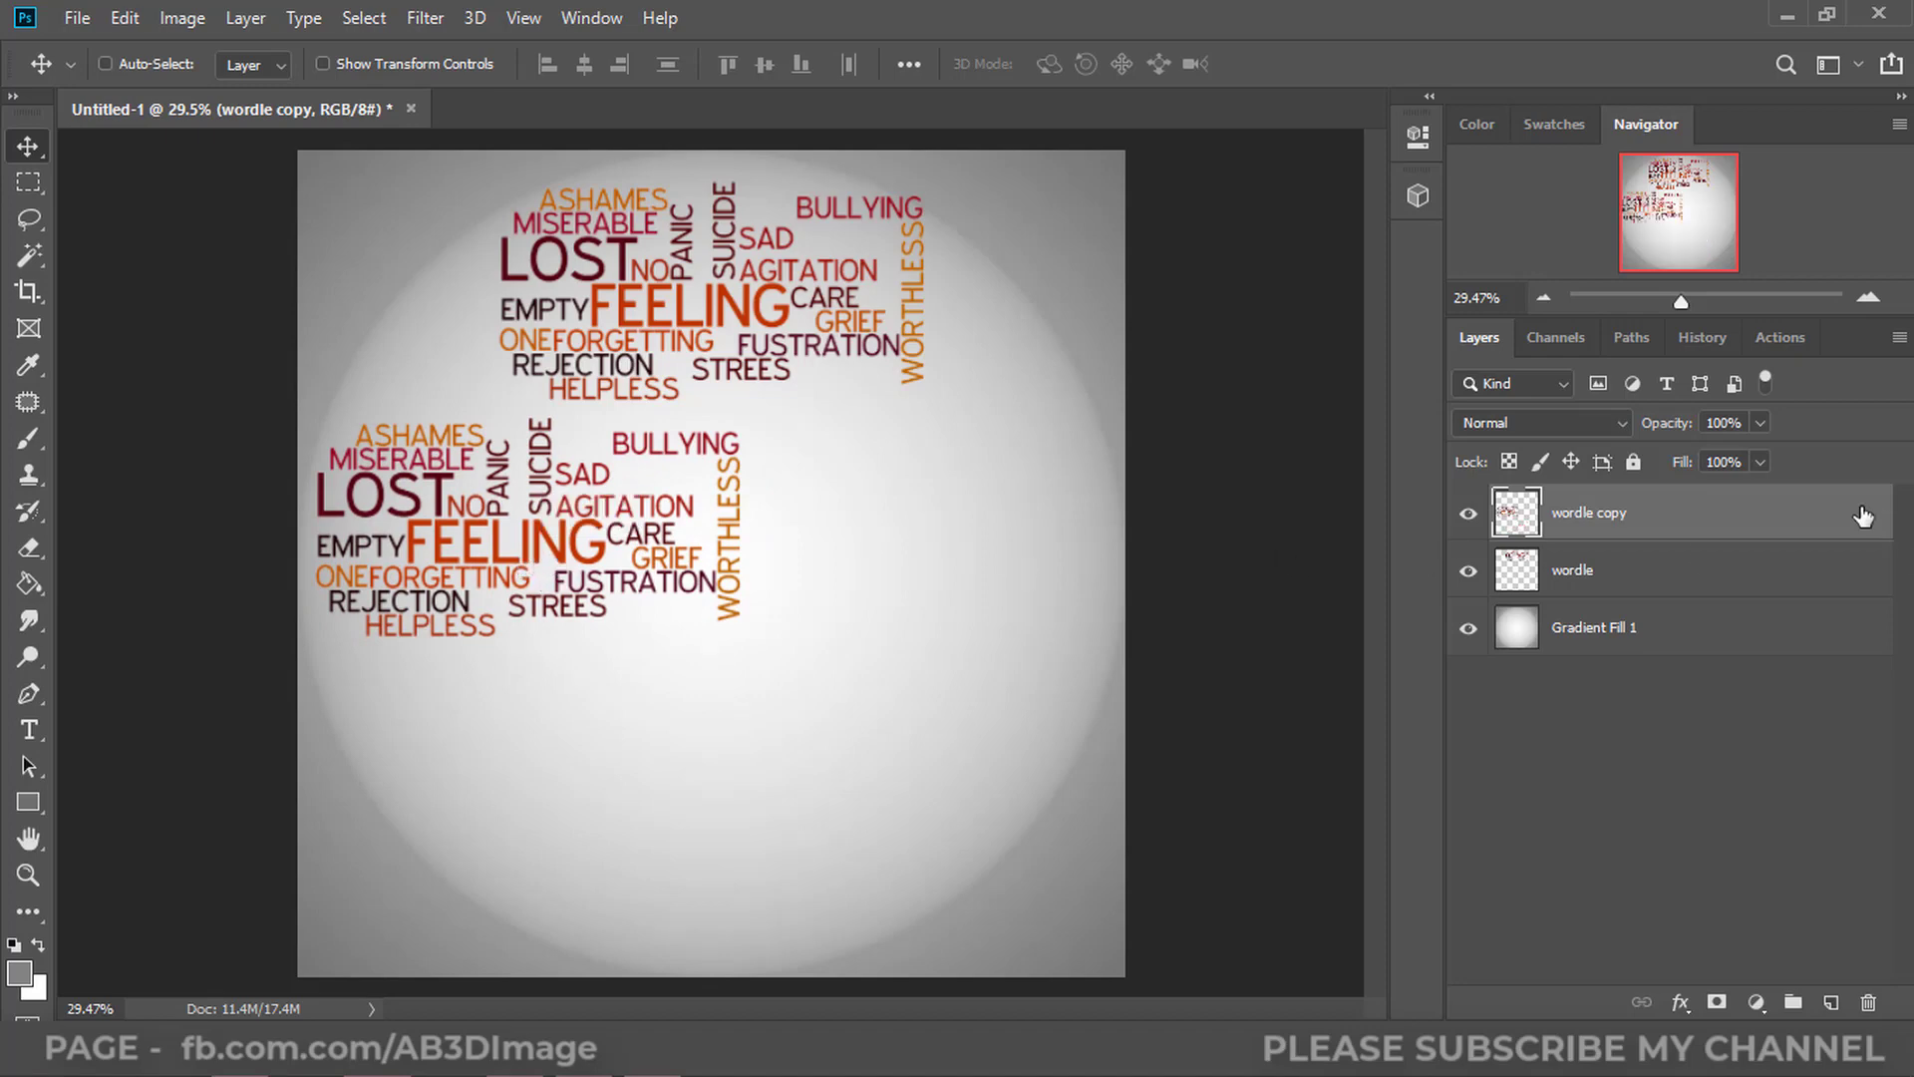
{"action": "left_click_drag", "start_coordinate": [1862, 515], "coordinate": [1831, 1002]}
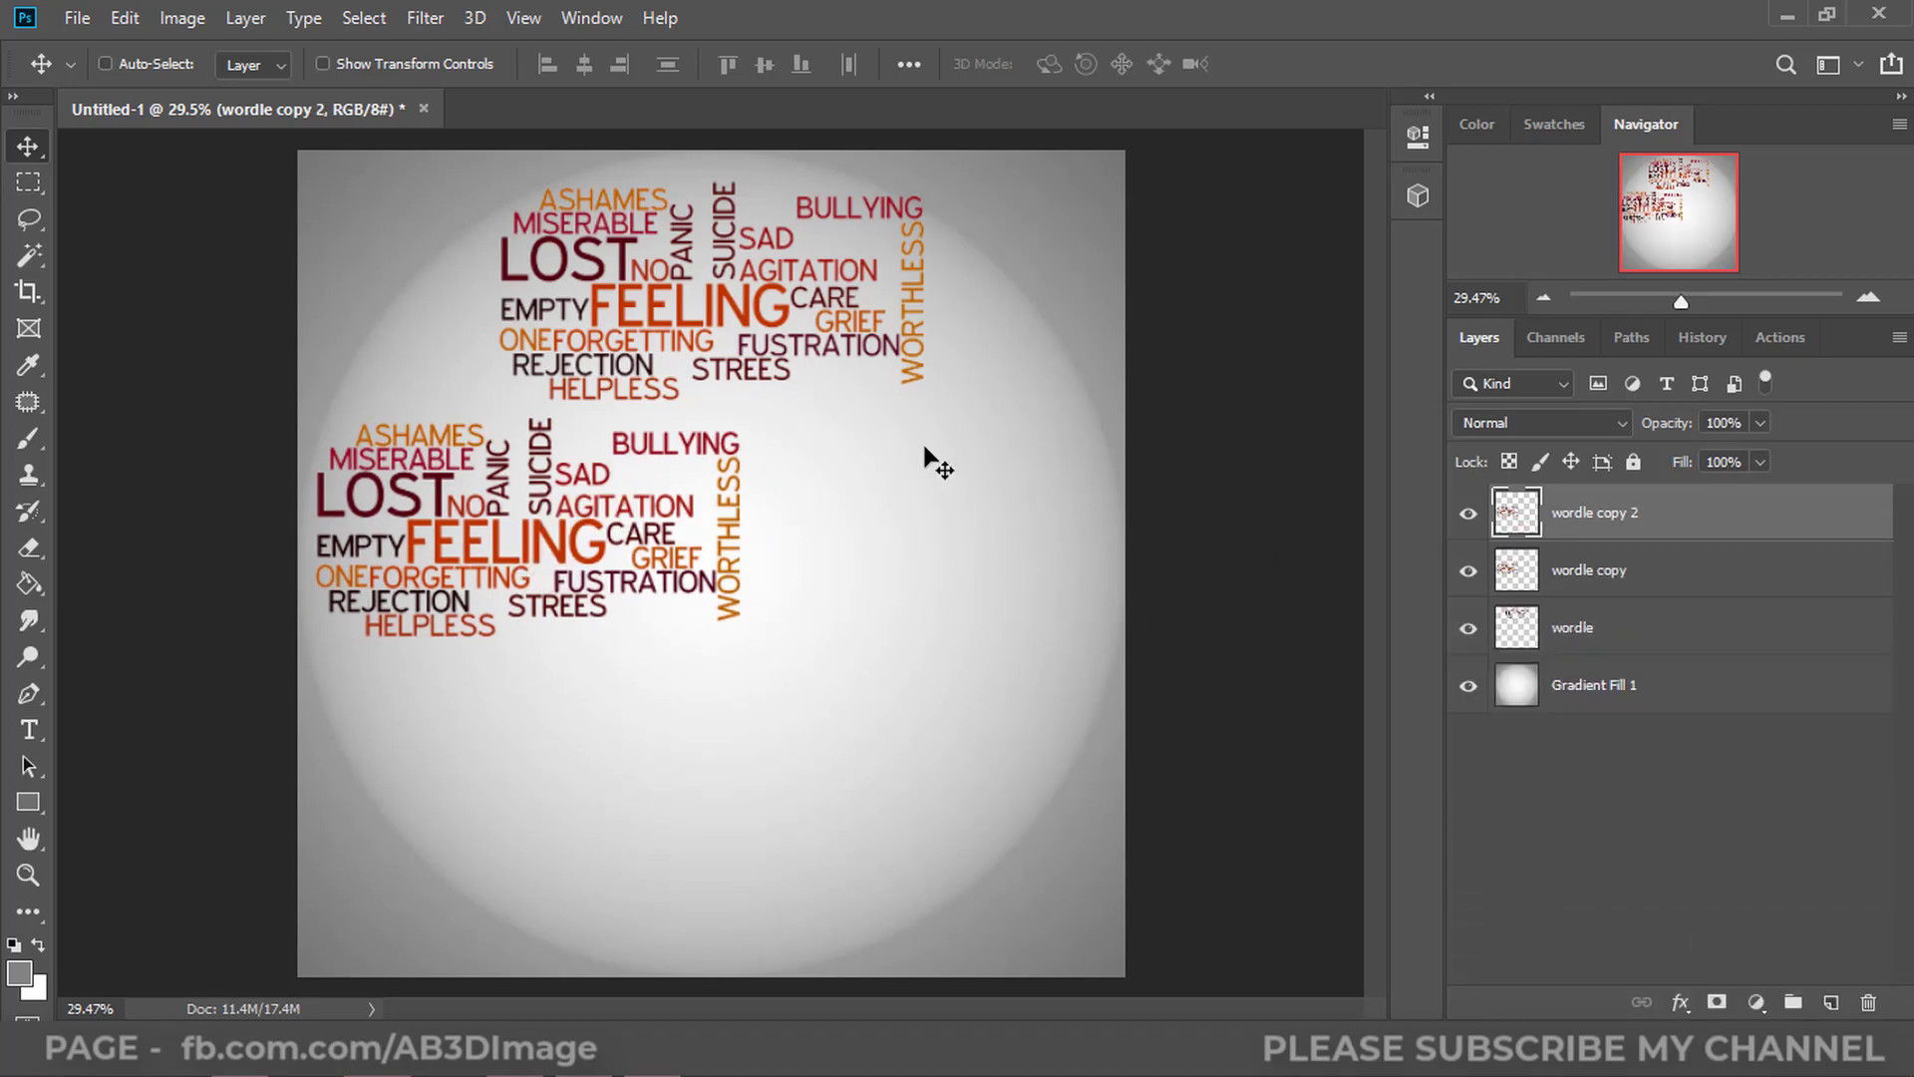
{"action": "left_click_drag", "start_coordinate": [596, 540], "coordinate": [830, 738]}
Step: Duplicate wordle copy 2, then scale the new copy down and place it at the middle right of the canvas
{"action": "left_click_drag", "start_coordinate": [1835, 515], "coordinate": [1831, 1002]}
{"action": "left_click_drag", "start_coordinate": [828, 738], "coordinate": [1012, 536]}
{"action": "key", "text": "ctrl+t"}
{"action": "left_click_drag", "start_coordinate": [1162, 526], "coordinate": [1091, 526]}
{"action": "left_click_drag", "start_coordinate": [976, 529], "coordinate": [987, 514]}
{"action": "key", "text": "Return"}
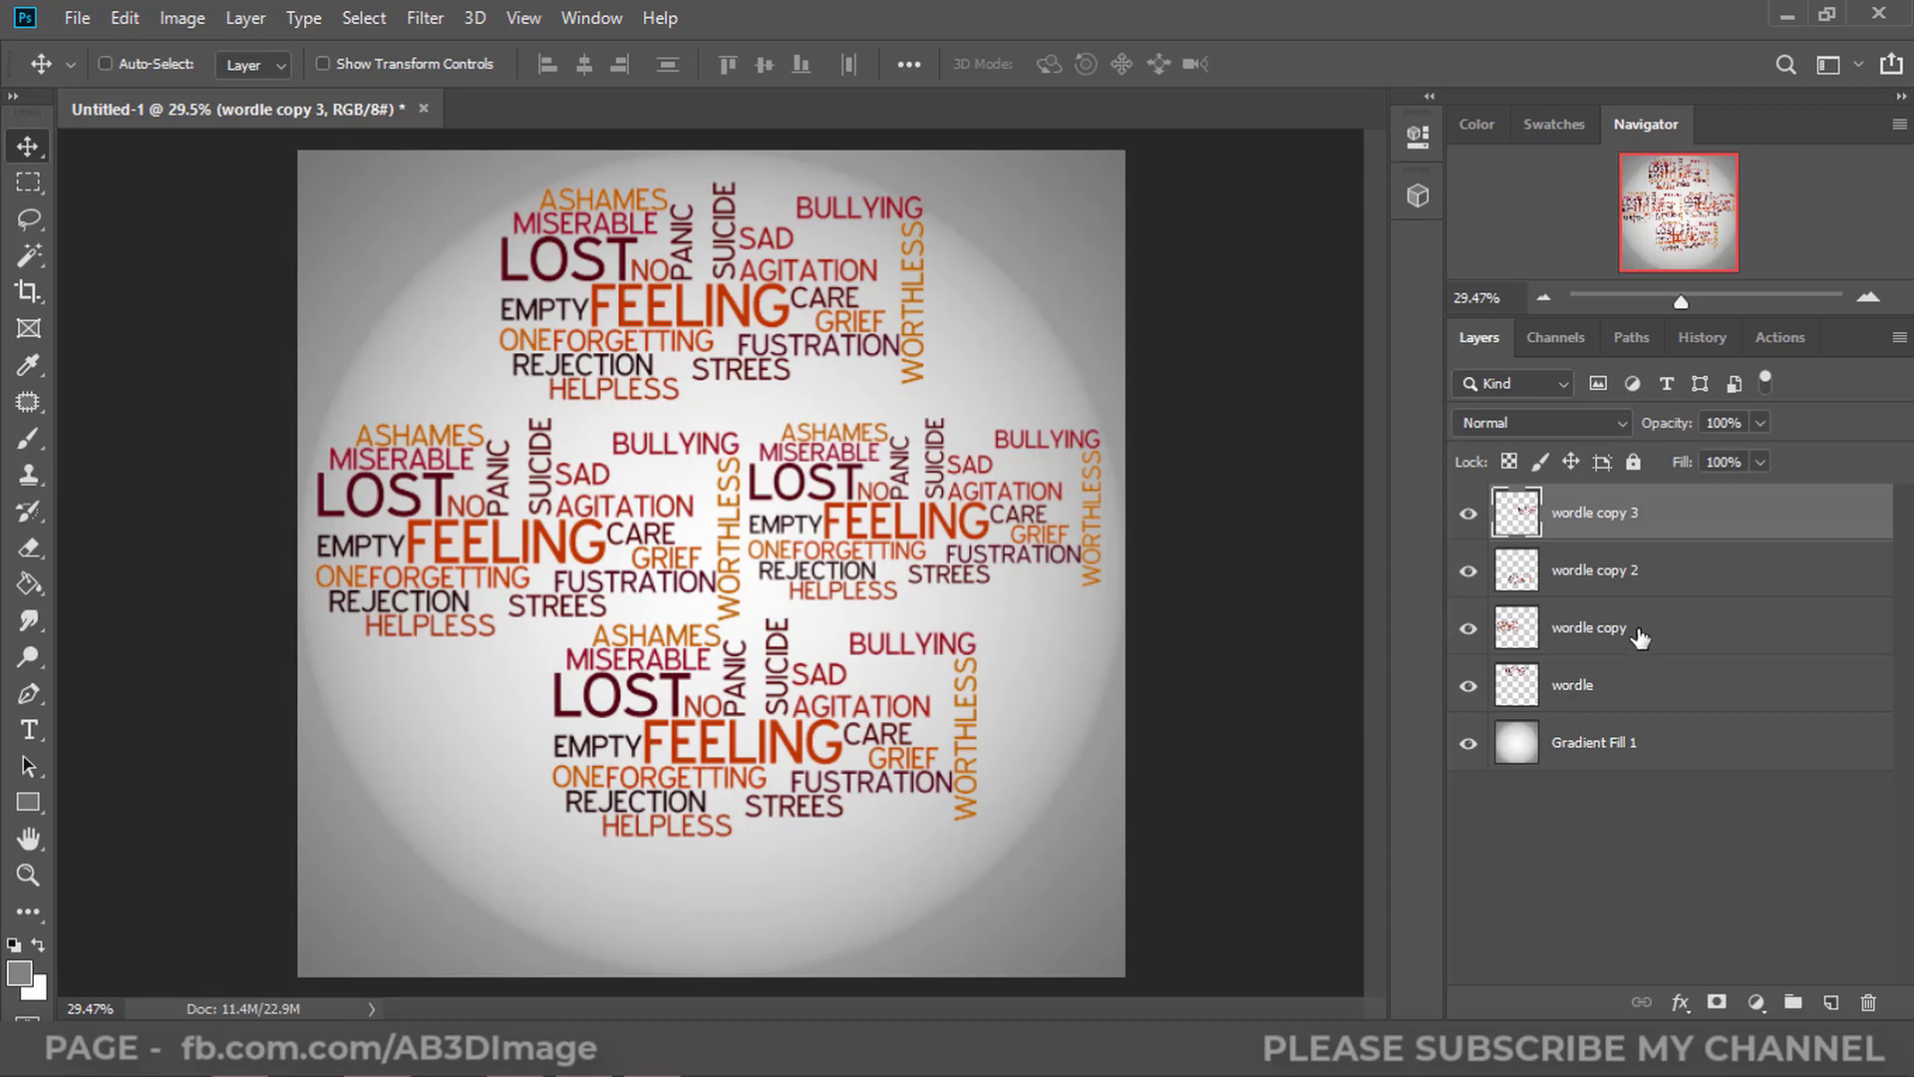
Step: Shift wordle copy 2 to the lower left and place a smaller duplicate rotated 90° clockwise at the lower right of the canvas
{"action": "left_click", "coordinate": [1612, 573]}
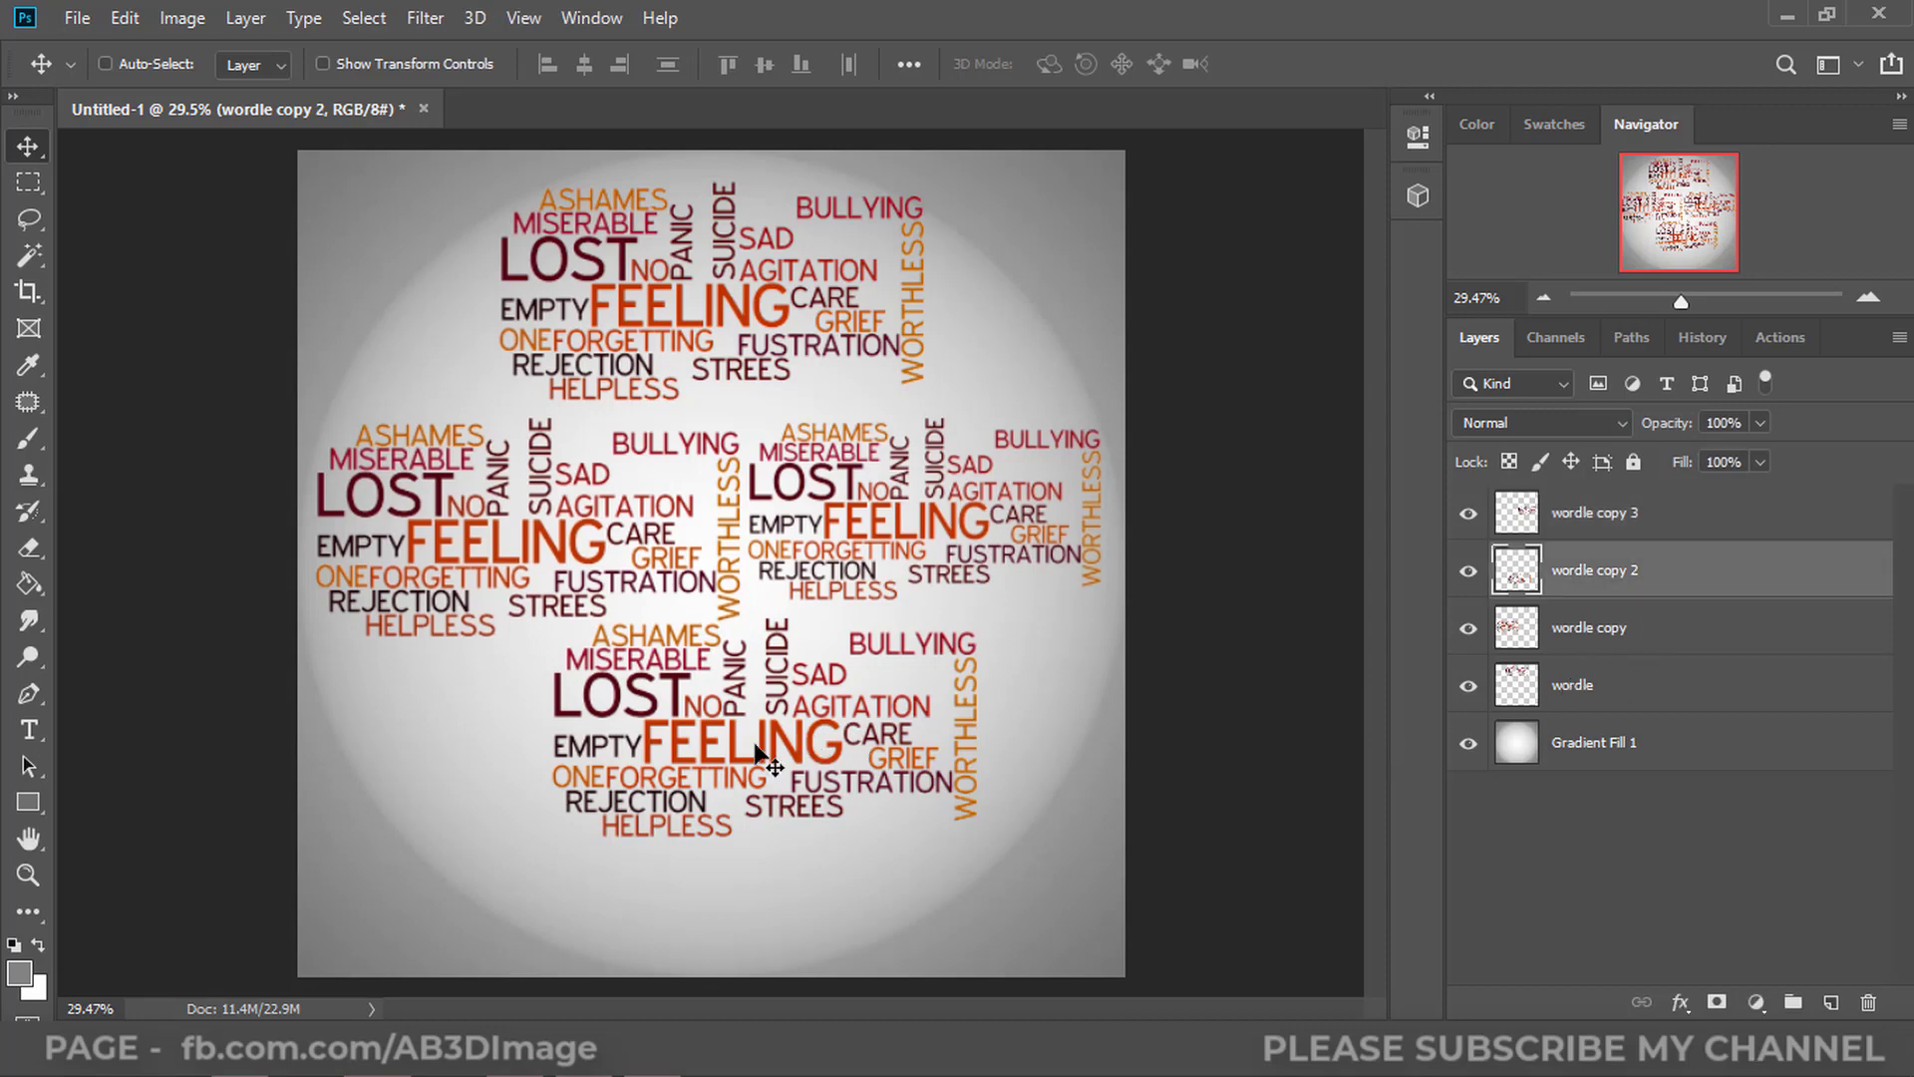
{"action": "left_click_drag", "start_coordinate": [758, 747], "coordinate": [604, 779]}
{"action": "left_click_drag", "start_coordinate": [1595, 572], "coordinate": [1831, 1002]}
{"action": "left_click_drag", "start_coordinate": [610, 772], "coordinate": [853, 759]}
{"action": "key", "text": "ctrl+t"}
{"action": "left_click_drag", "start_coordinate": [1084, 610], "coordinate": [886, 785]}
{"action": "left_click_drag", "start_coordinate": [860, 677], "coordinate": [966, 757]}
{"action": "left_click", "coordinate": [1289, 64]}
Step: Duplicate the rotated copy, turn it -90° to read upright, shrink it and place it at the bottom centre of the canvas
{"action": "left_click_drag", "start_coordinate": [1655, 576], "coordinate": [1831, 1002]}
{"action": "left_click_drag", "start_coordinate": [945, 727], "coordinate": [733, 799]}
{"action": "key", "text": "ctrl+t"}
{"action": "left_click_drag", "start_coordinate": [798, 947], "coordinate": [854, 718]}
{"action": "left_click_drag", "start_coordinate": [774, 814], "coordinate": [773, 903]}
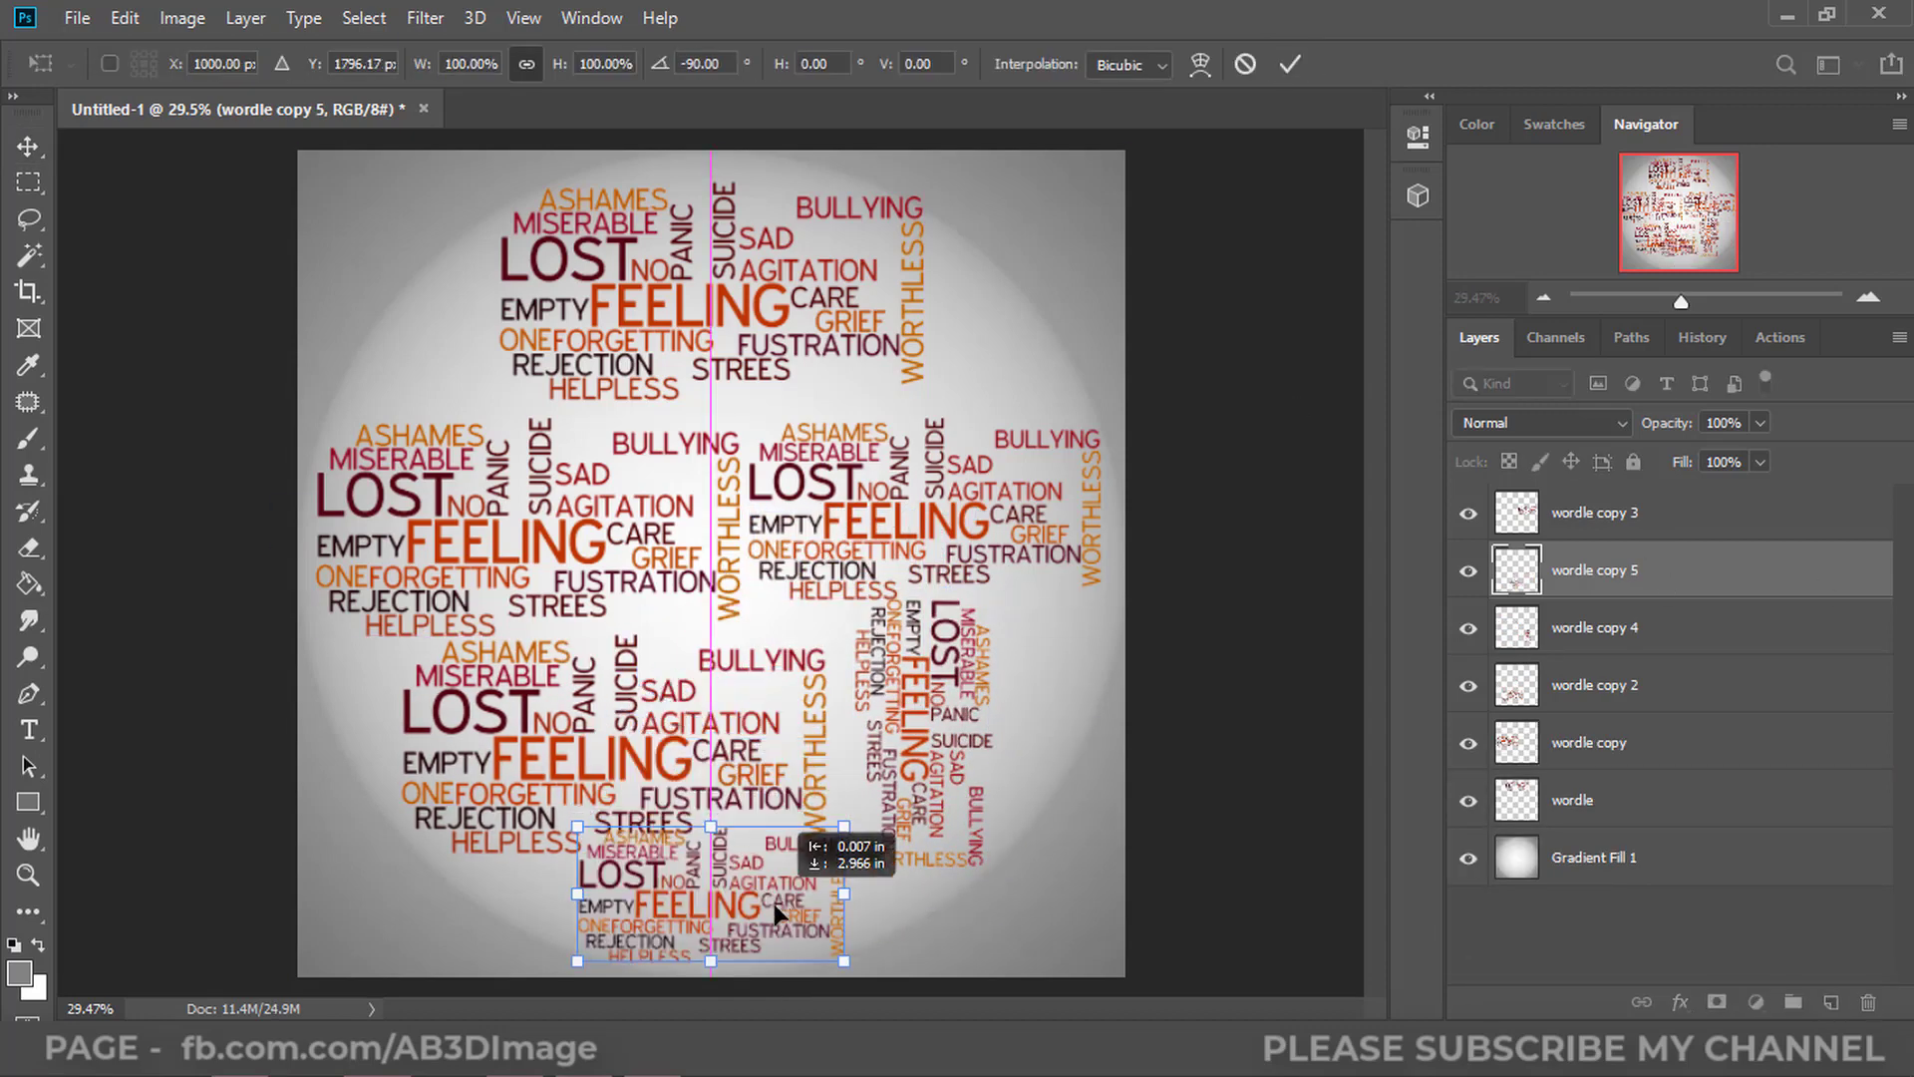
{"action": "left_click_drag", "start_coordinate": [846, 961], "coordinate": [816, 946]}
{"action": "left_click", "coordinate": [1289, 65]}
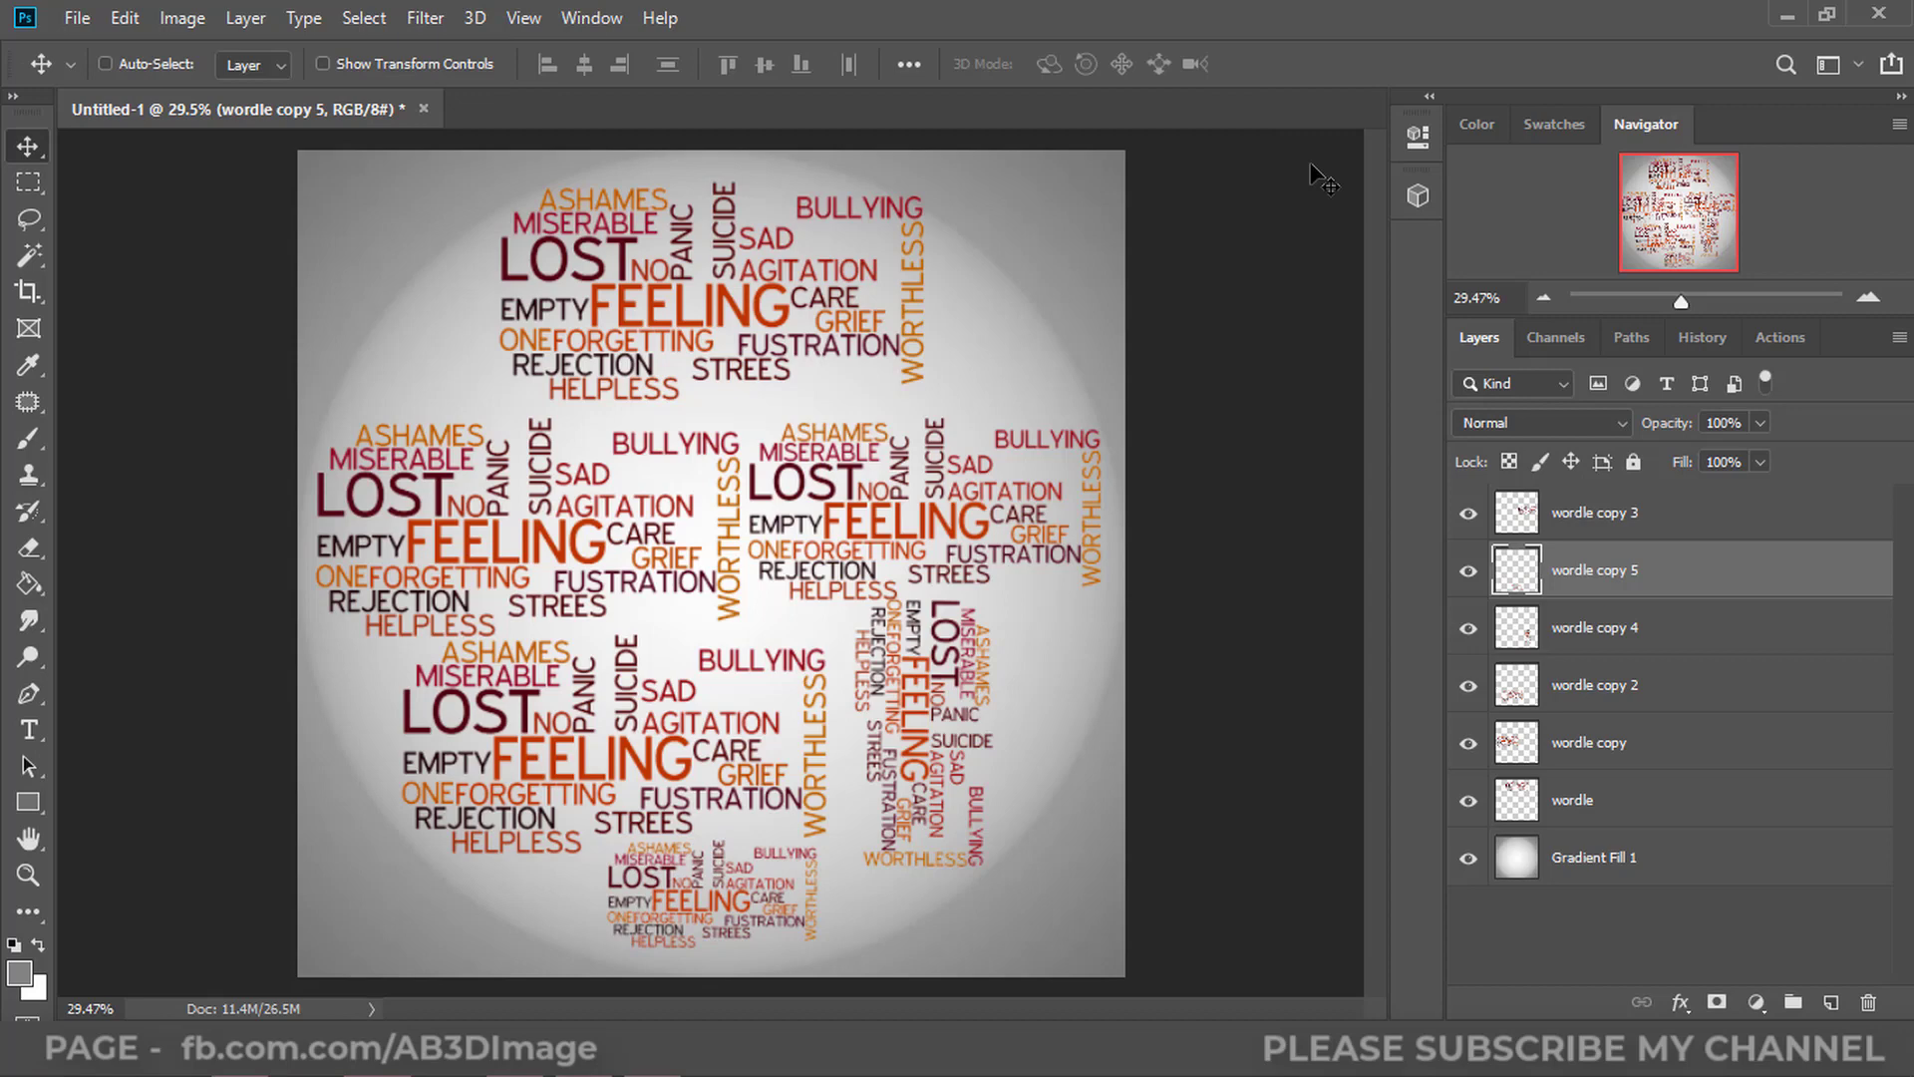
Step: Merge all the wordle layers, from wordle up to wordle copy 3, into a single layer
{"action": "left_click", "coordinate": [1650, 807]}
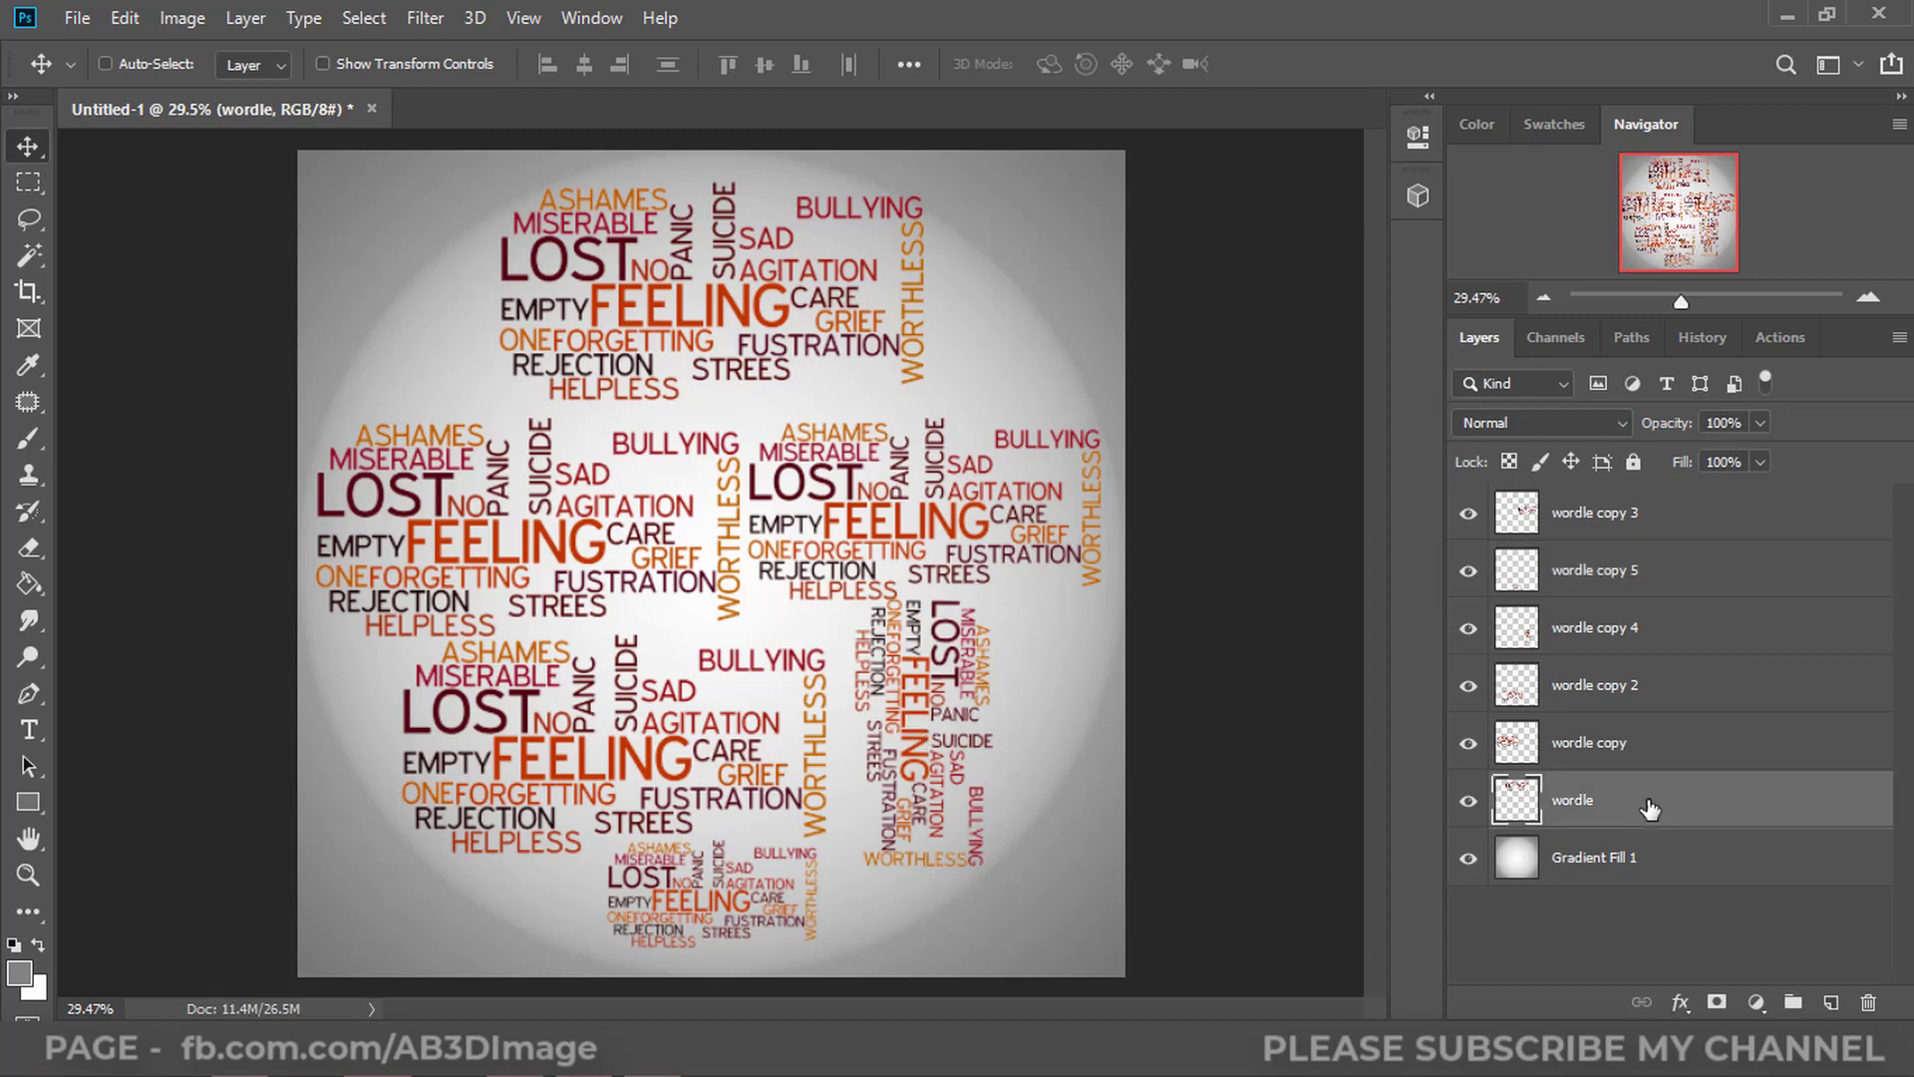
{"action": "left_click", "coordinate": [1662, 515], "text": "shift"}
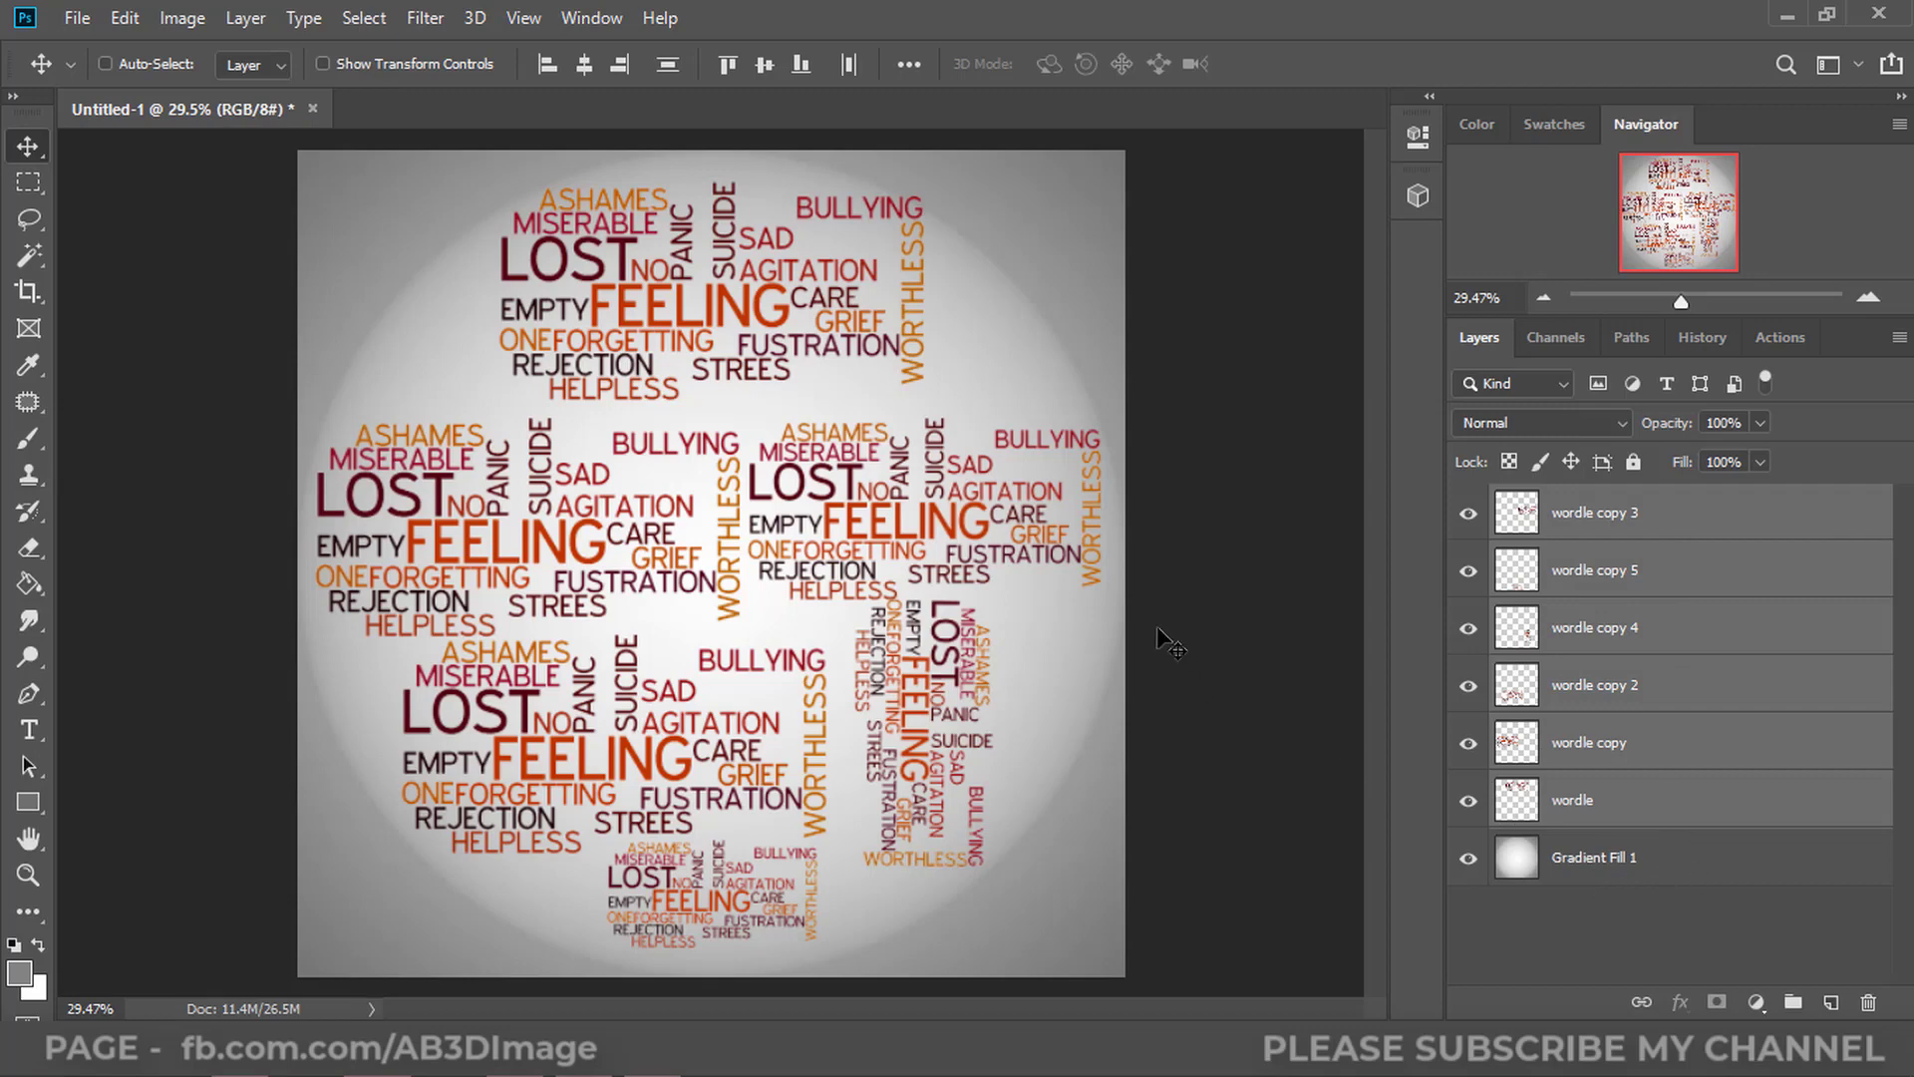
{"action": "right_click", "coordinate": [1747, 664]}
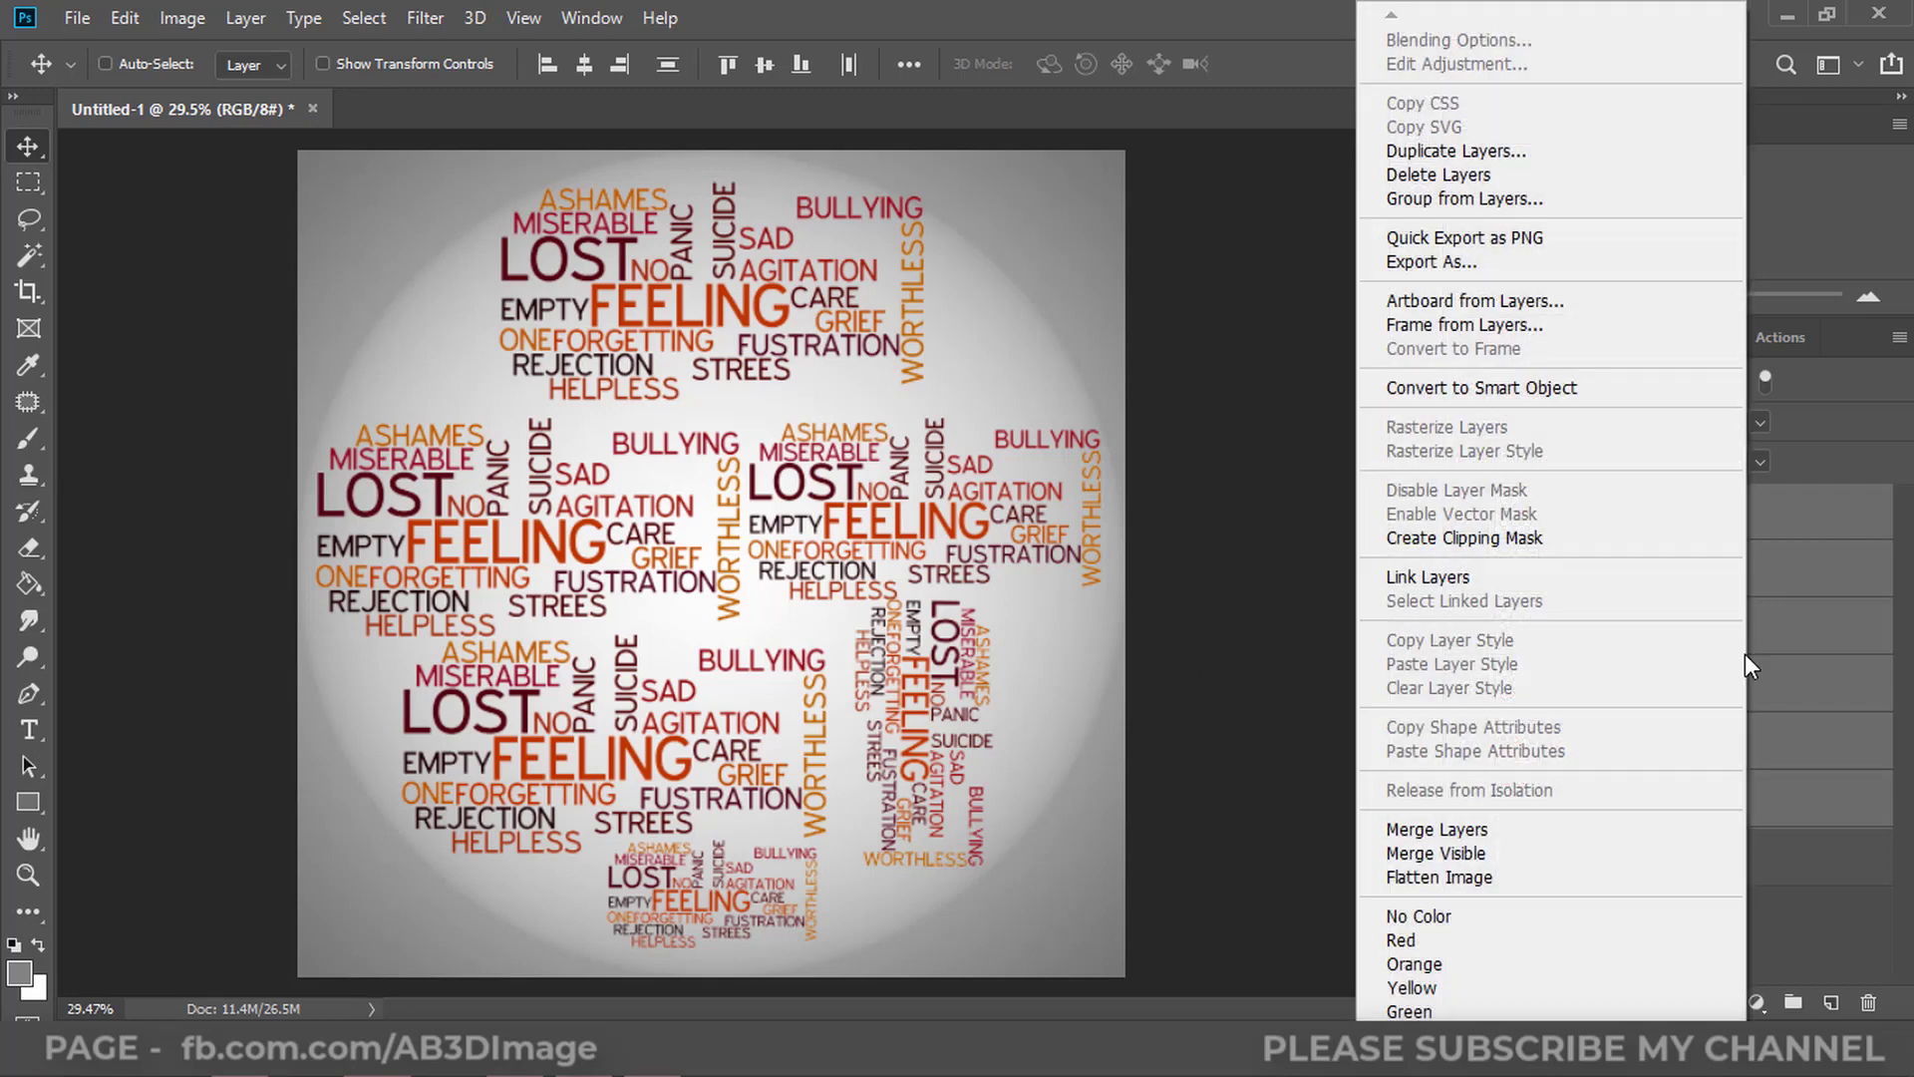
{"action": "left_click", "coordinate": [1525, 830]}
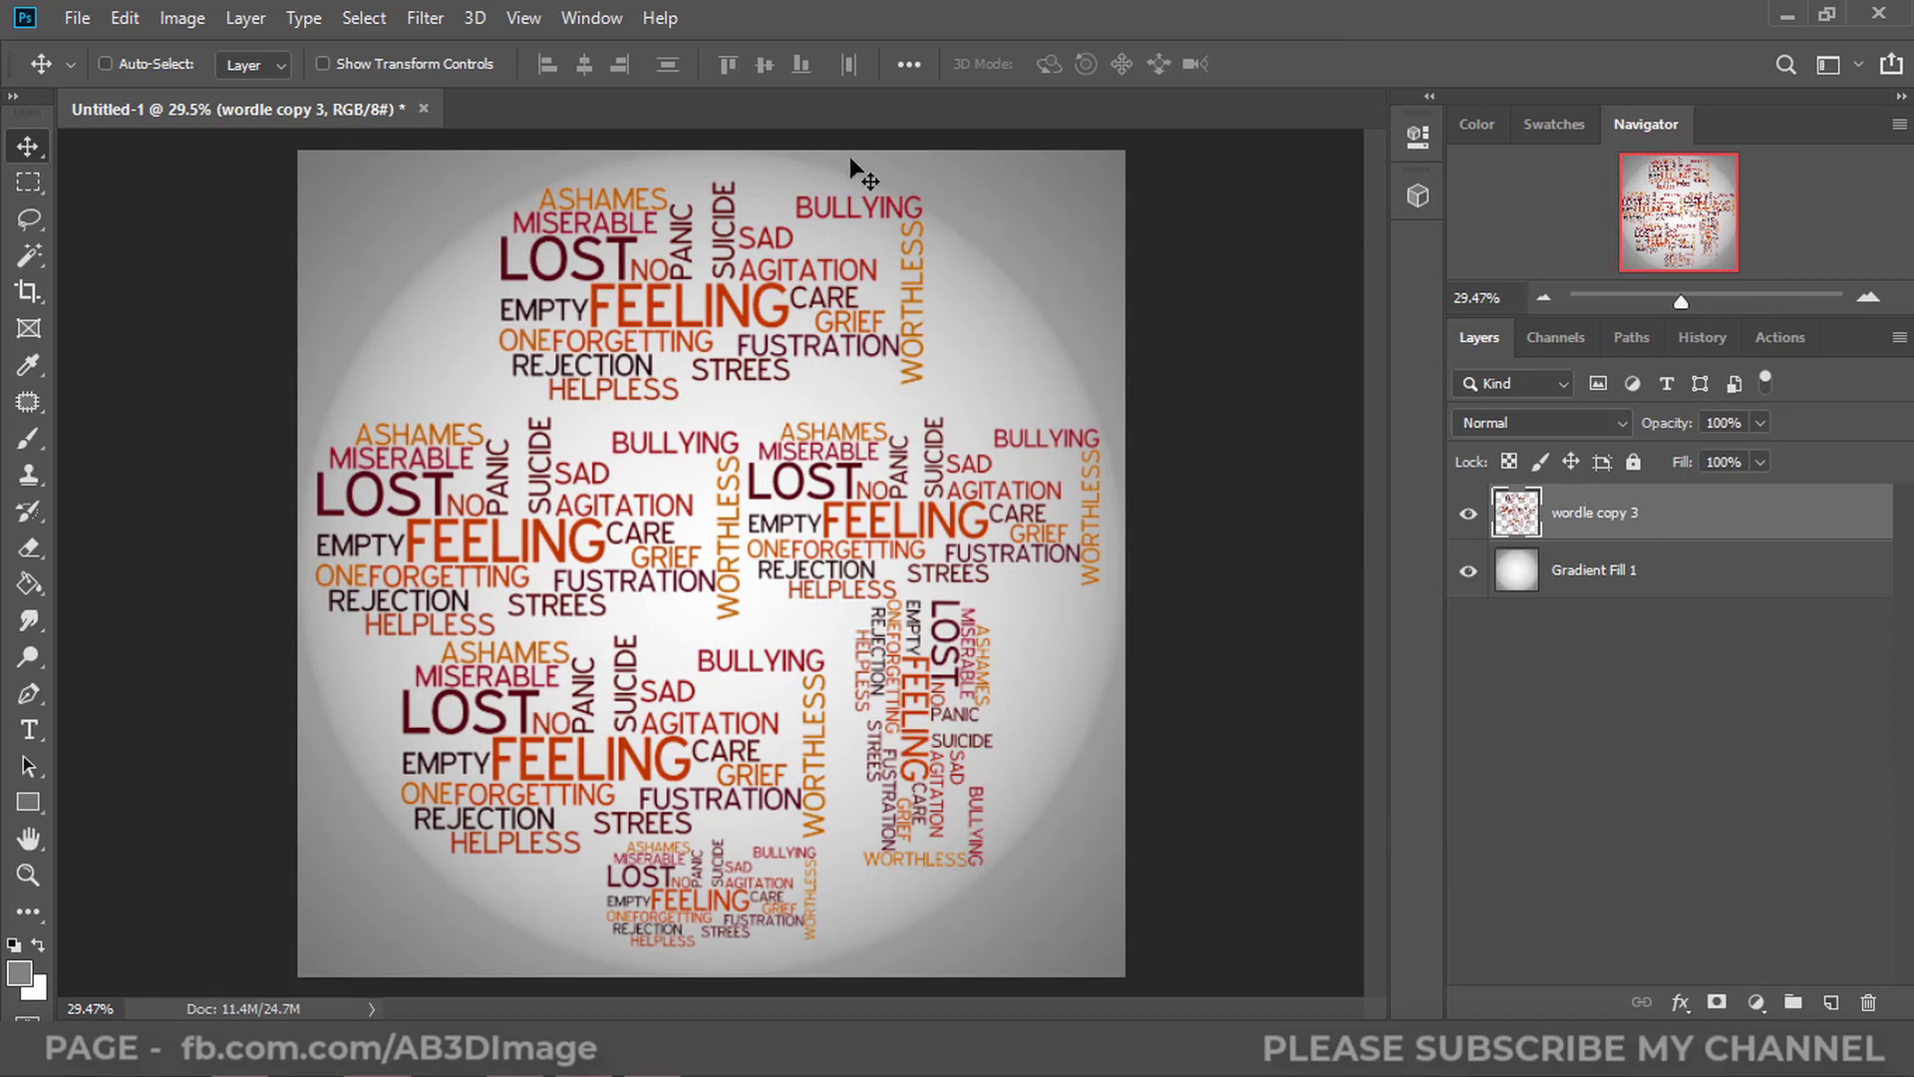
Step: Apply the last-used Spherize filter to the merged word layer and toggle the layer's visibility to compare it with the gradient
{"action": "left_click", "coordinate": [427, 20]}
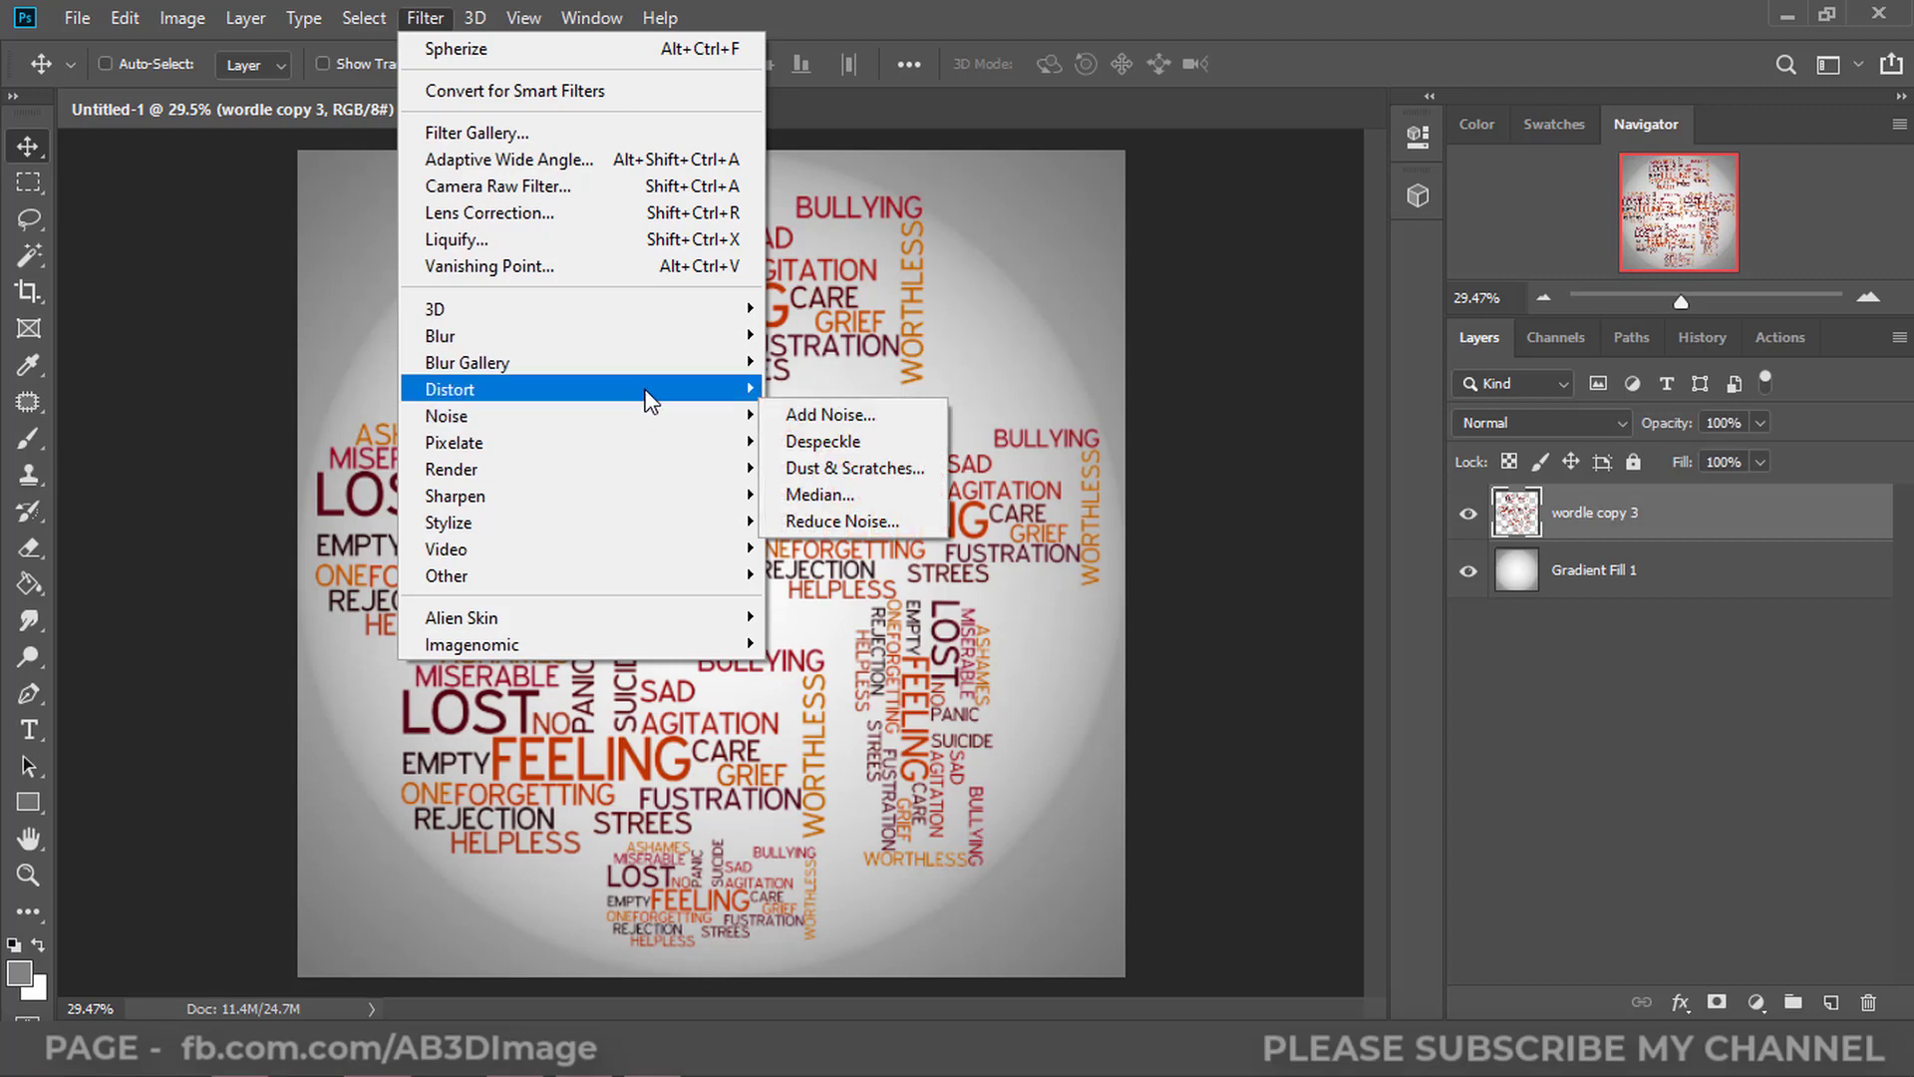
{"action": "mouse_move", "coordinate": [650, 398]}
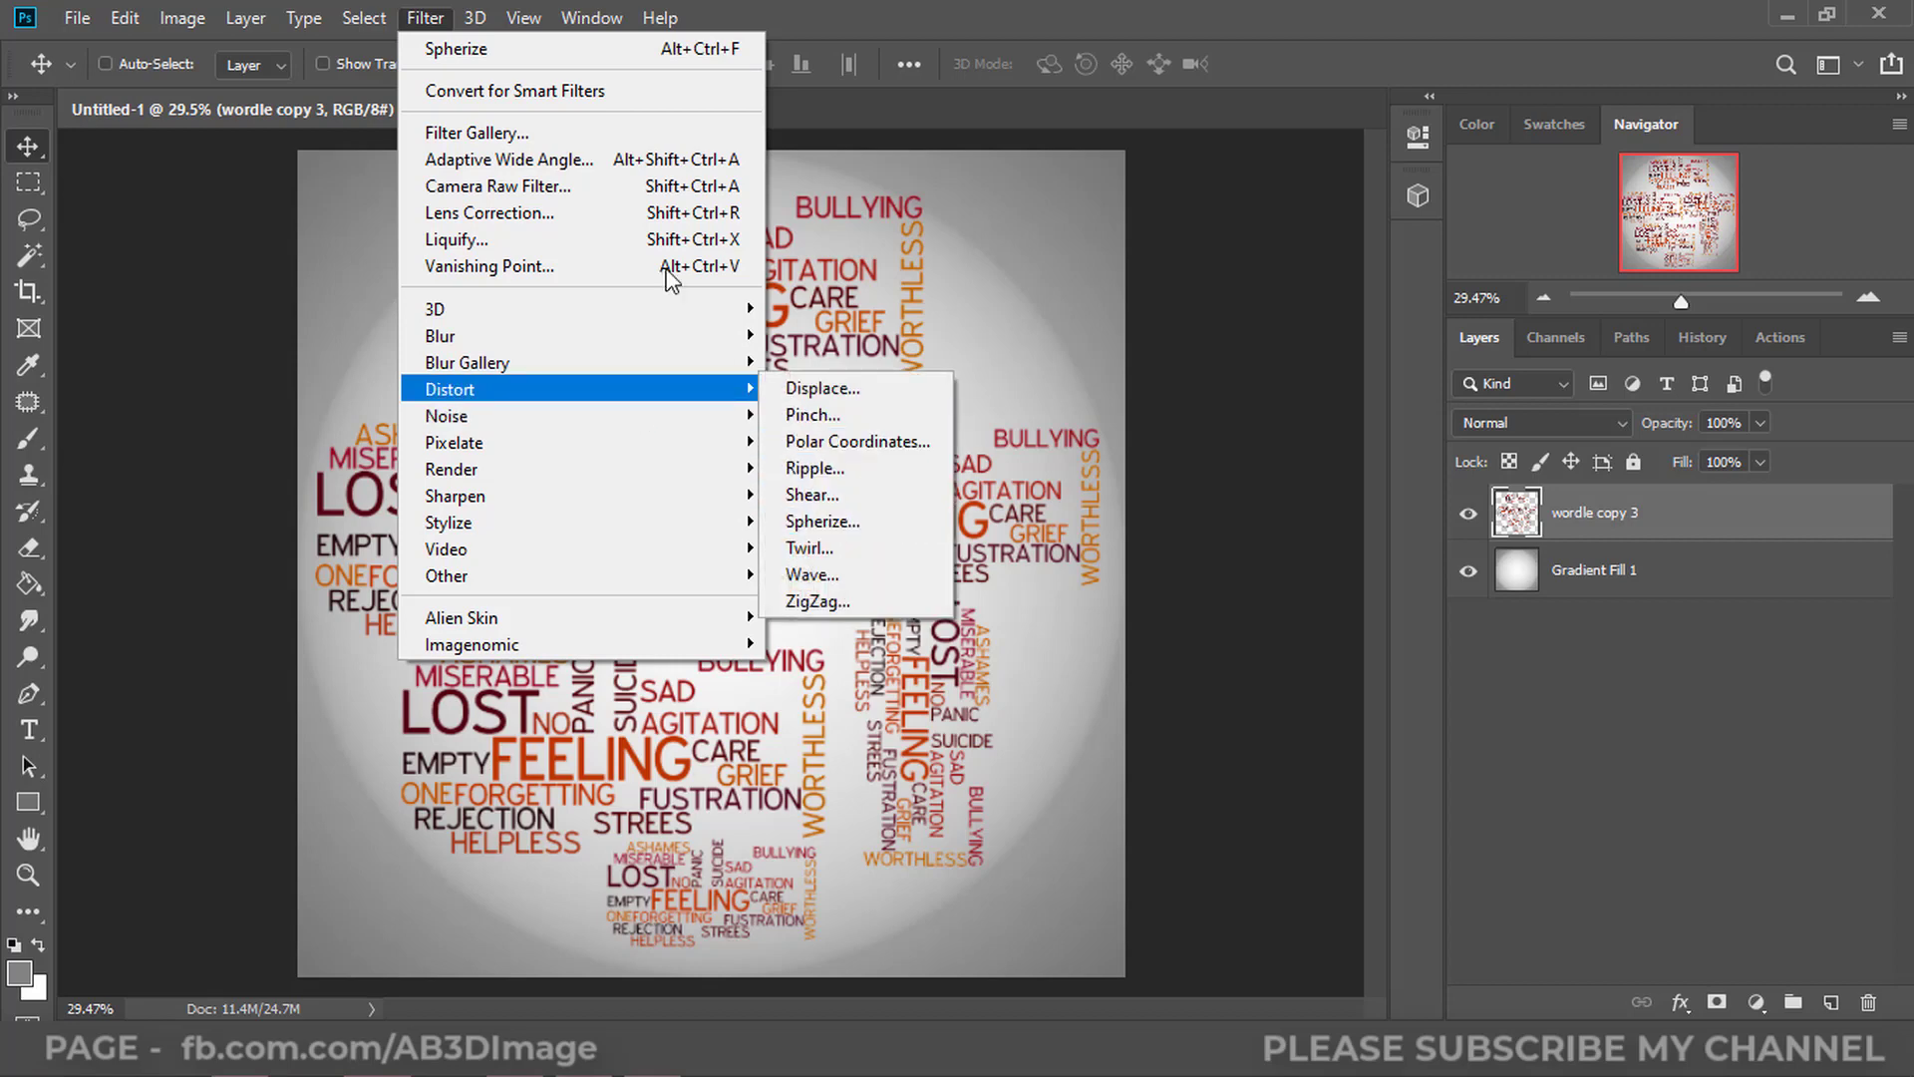
{"action": "left_click", "coordinate": [456, 48]}
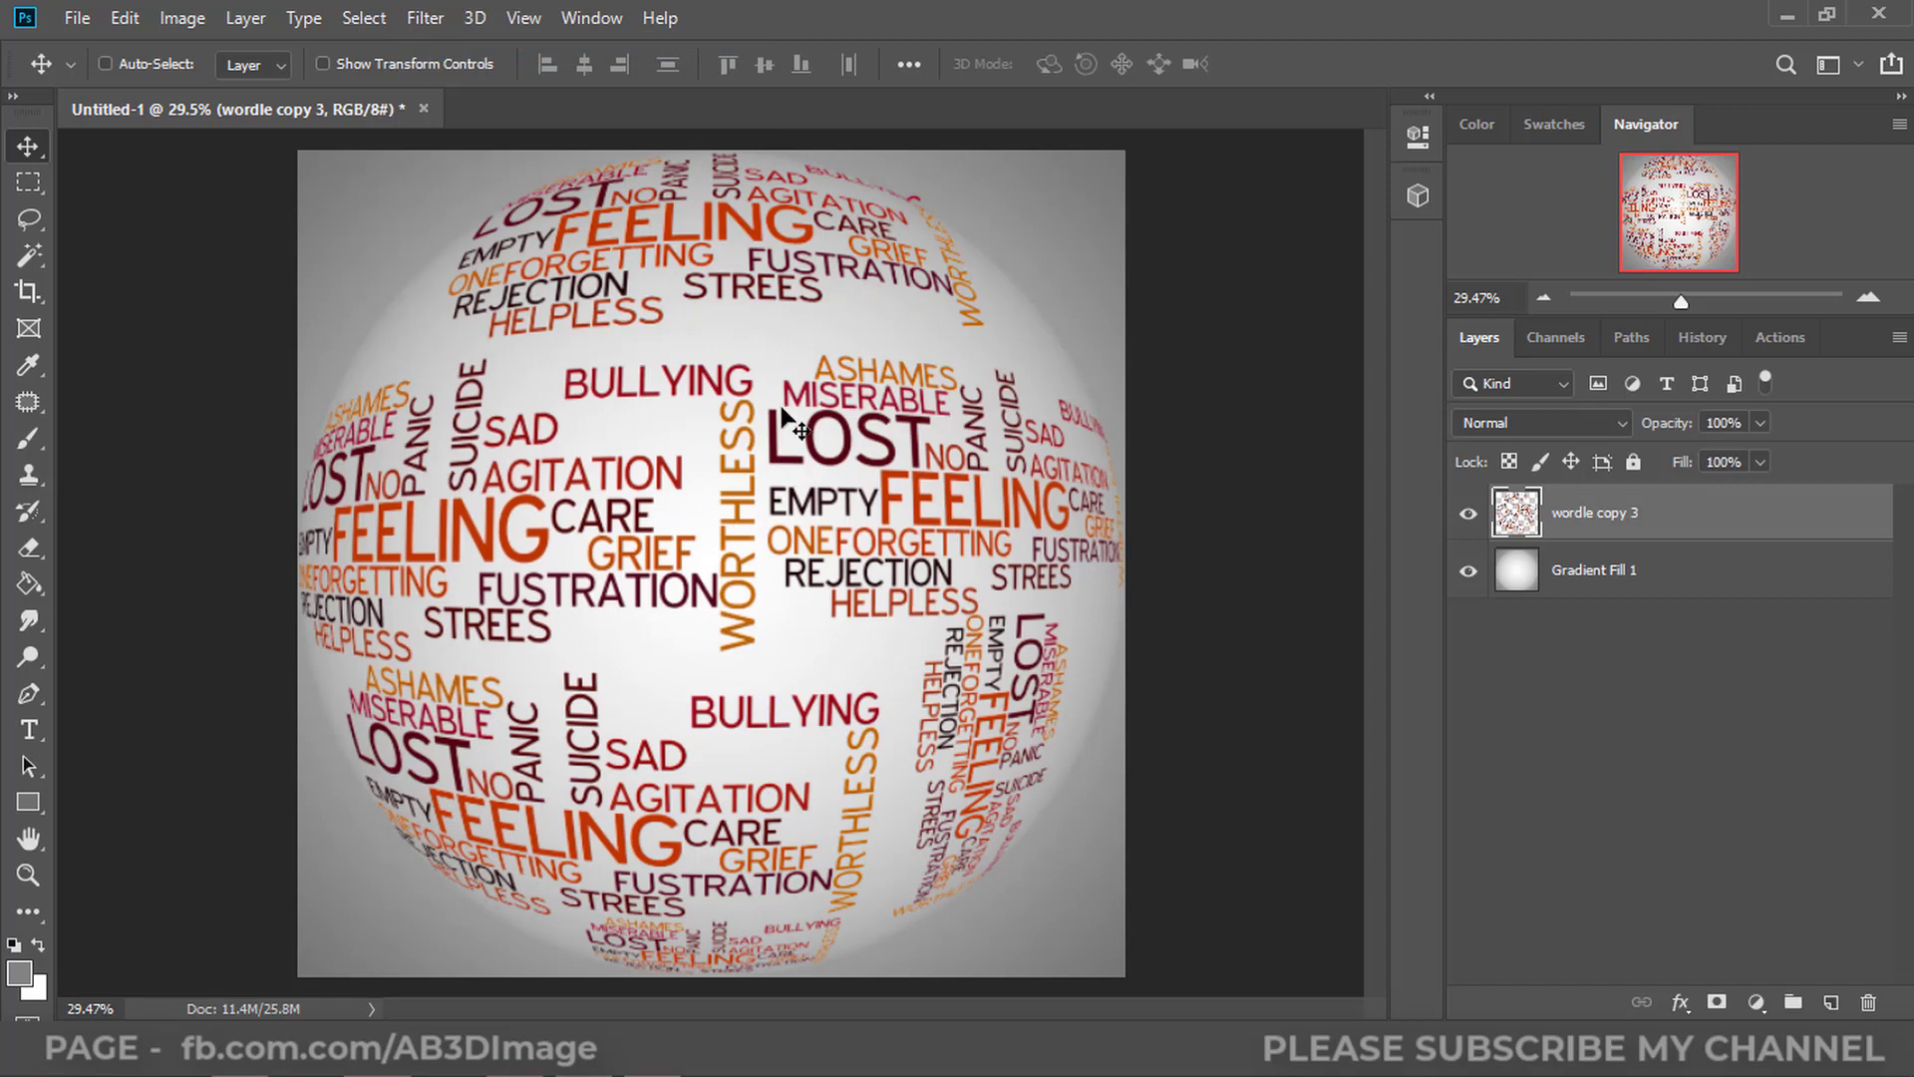
{"action": "left_click", "coordinate": [1467, 515]}
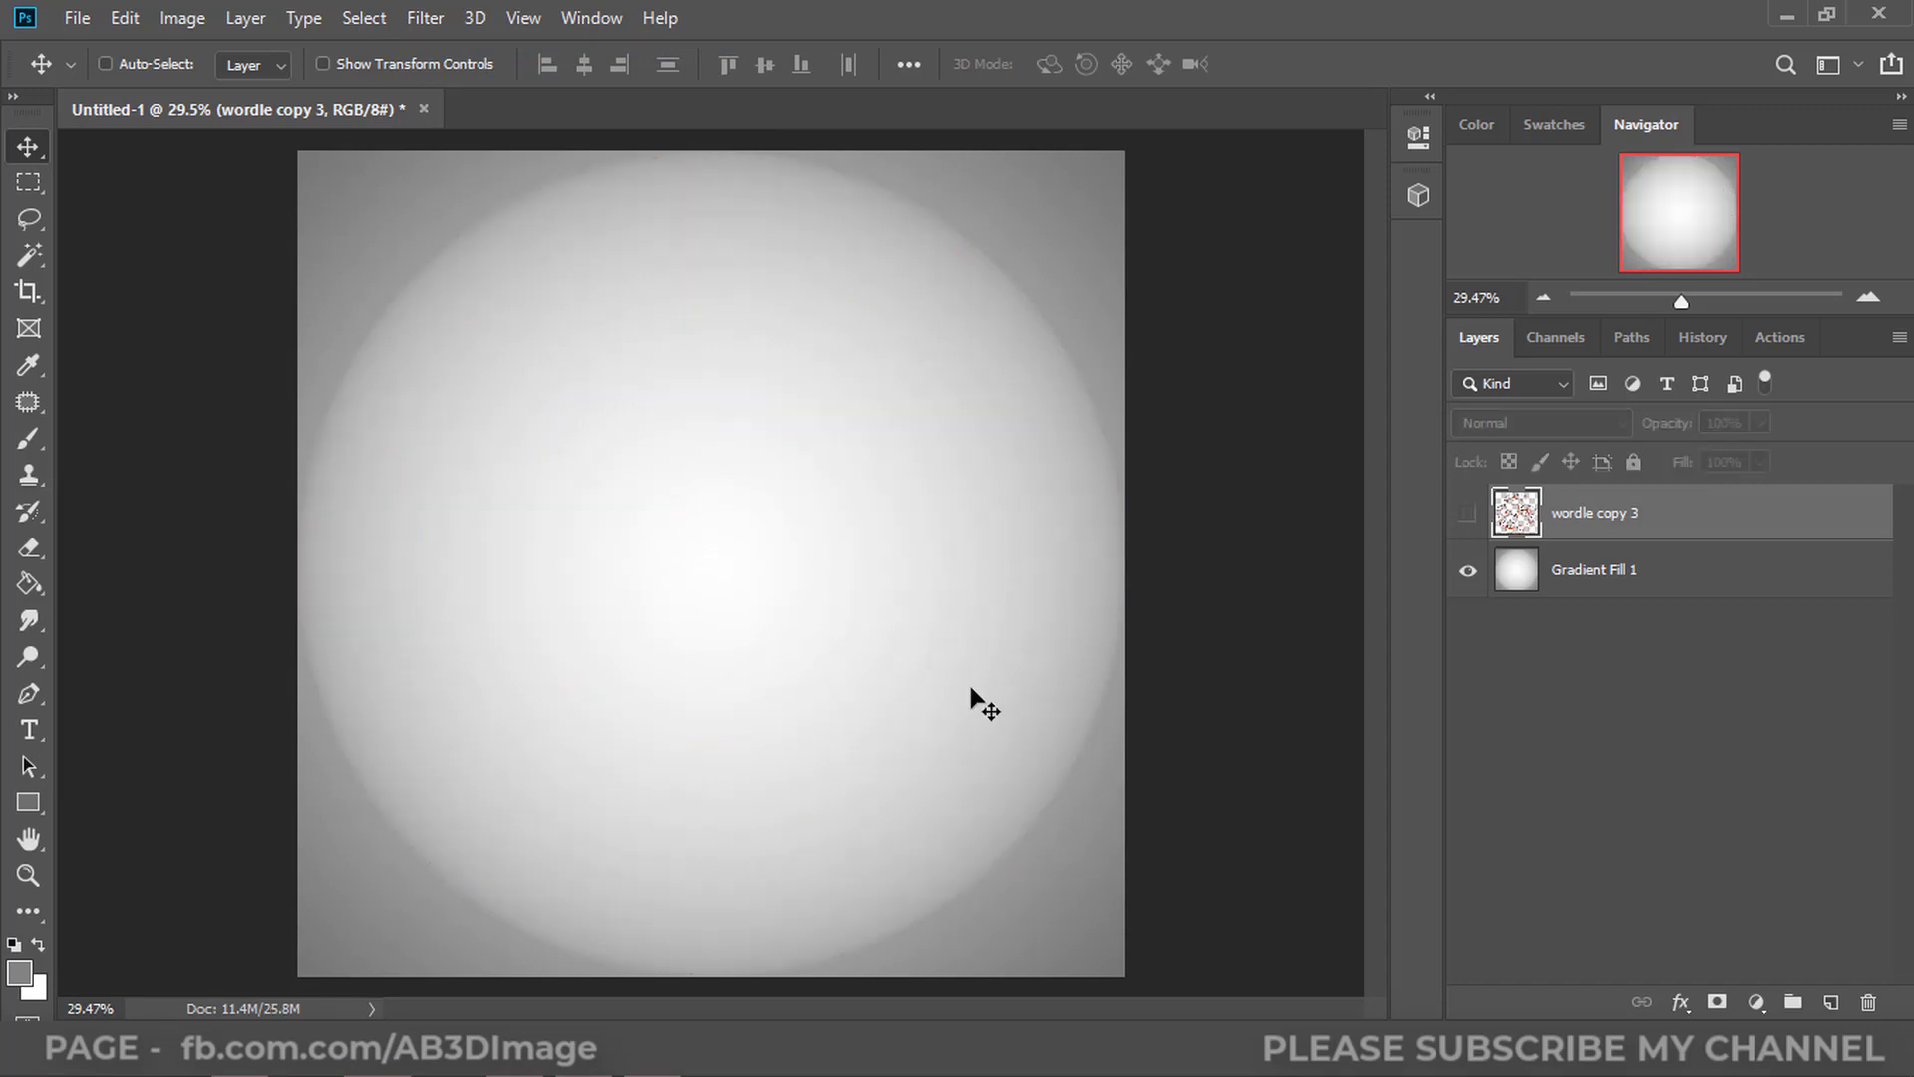
{"action": "left_click", "coordinate": [1468, 515]}
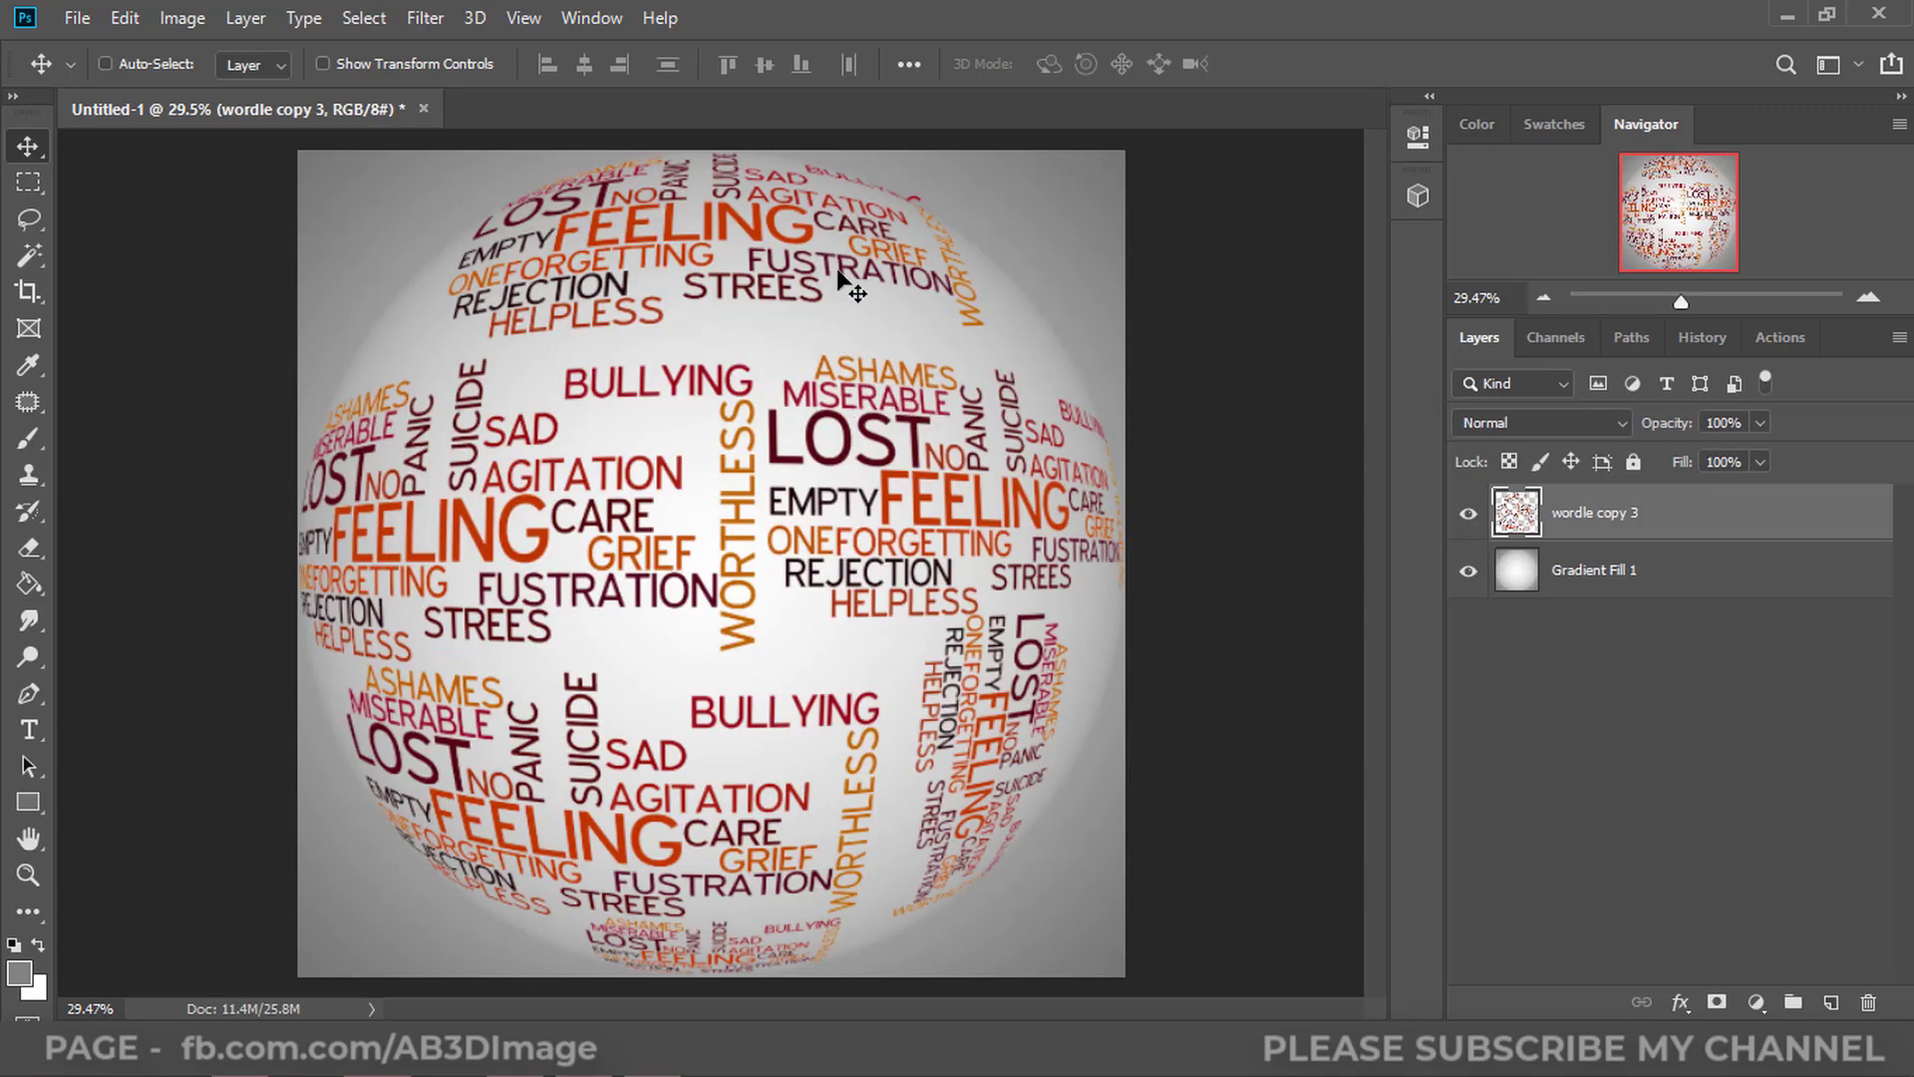
Step: Add a new layer directly above Gradient Fill 1 and fill it with white using the Paint Bucket
{"action": "left_click", "coordinate": [1467, 571]}
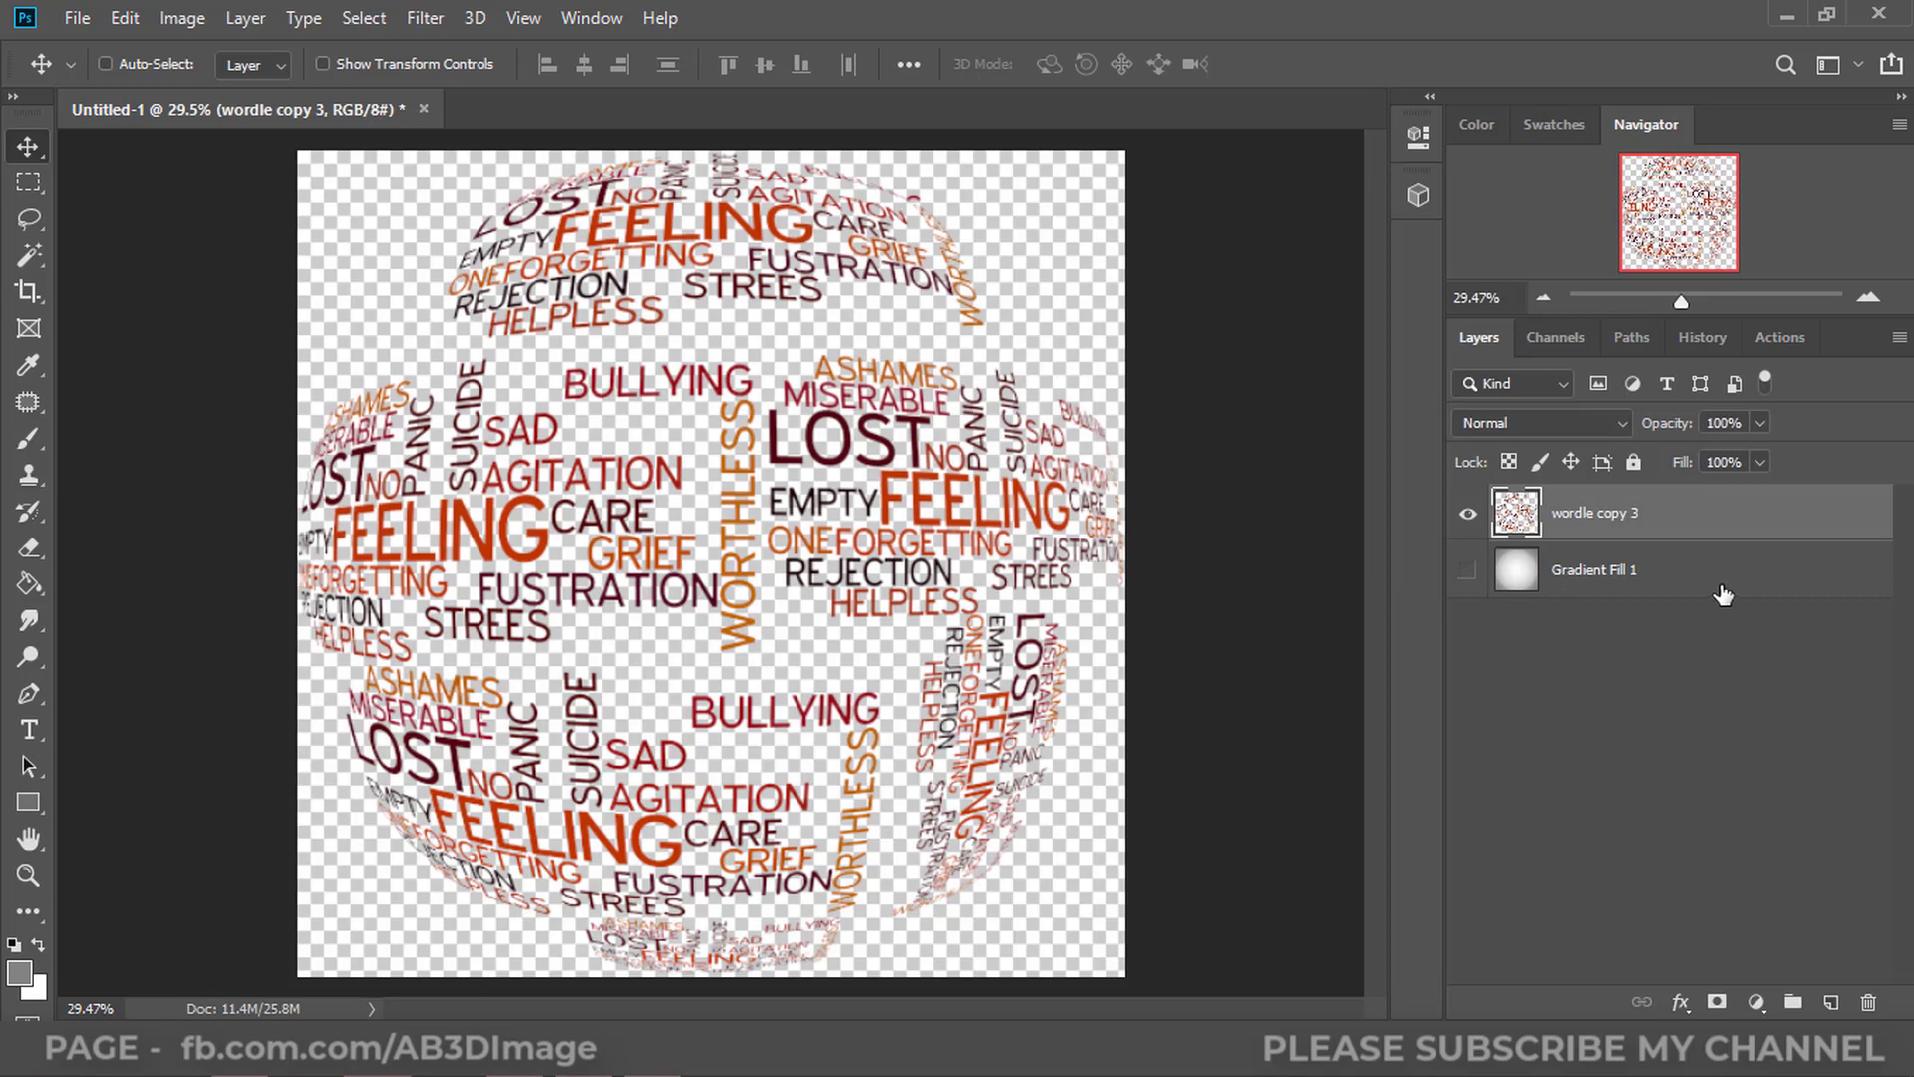
{"action": "left_click", "coordinate": [1469, 572]}
{"action": "left_click", "coordinate": [1673, 586]}
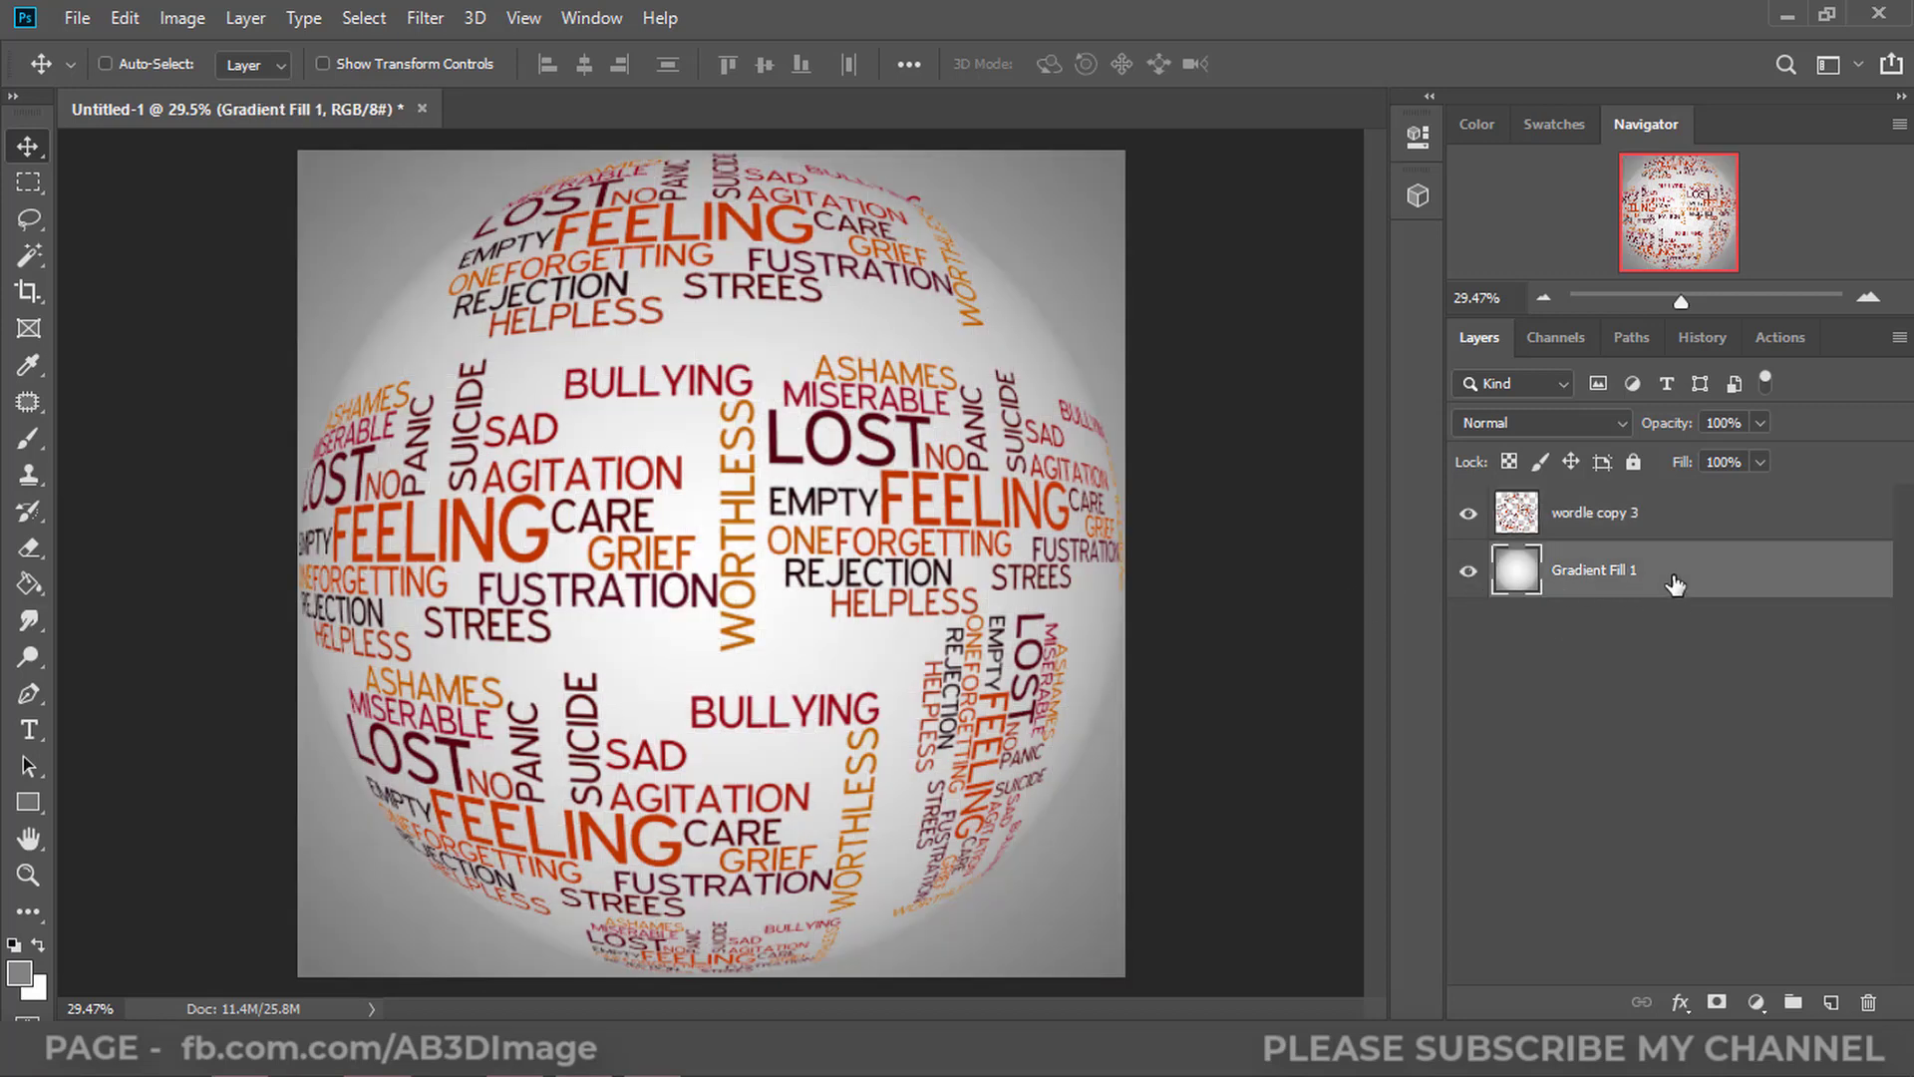
{"action": "left_click", "coordinate": [1832, 1003]}
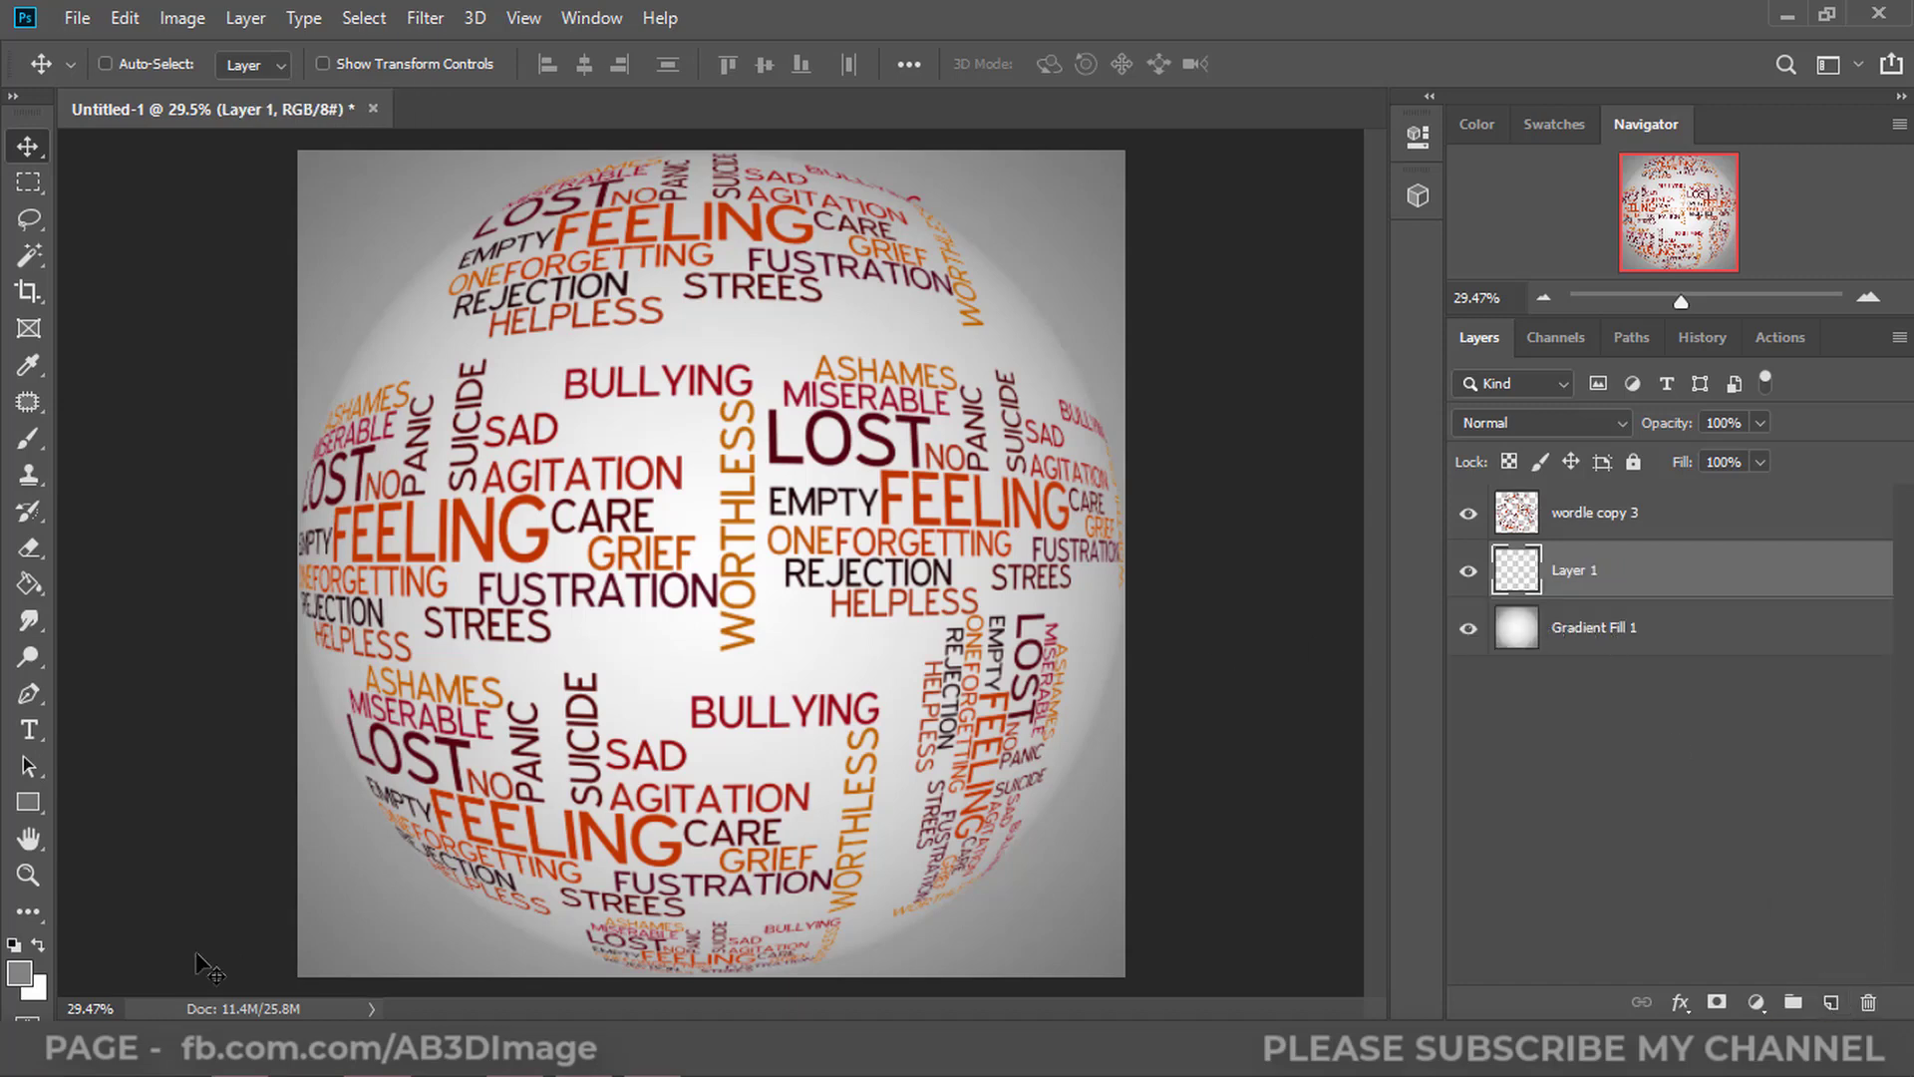
{"action": "left_click", "coordinate": [40, 944]}
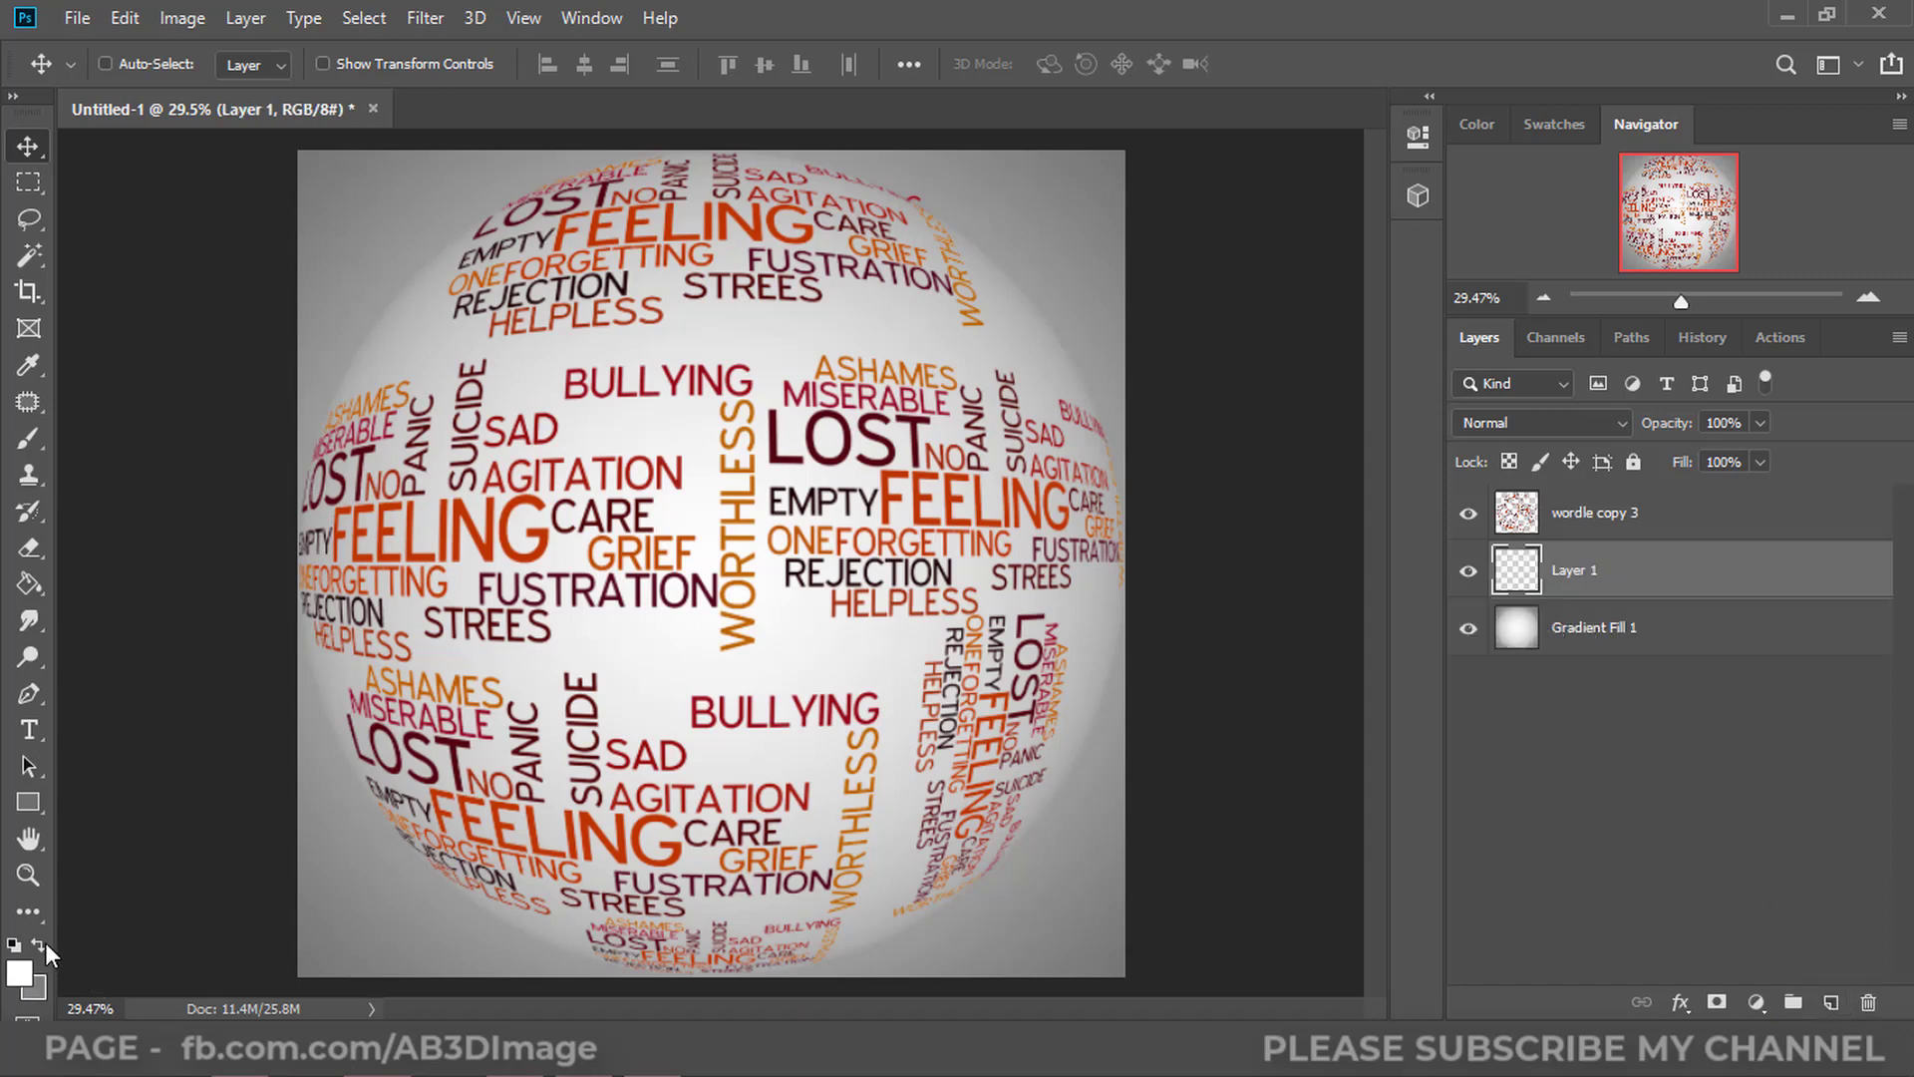
{"action": "left_click", "coordinate": [34, 586]}
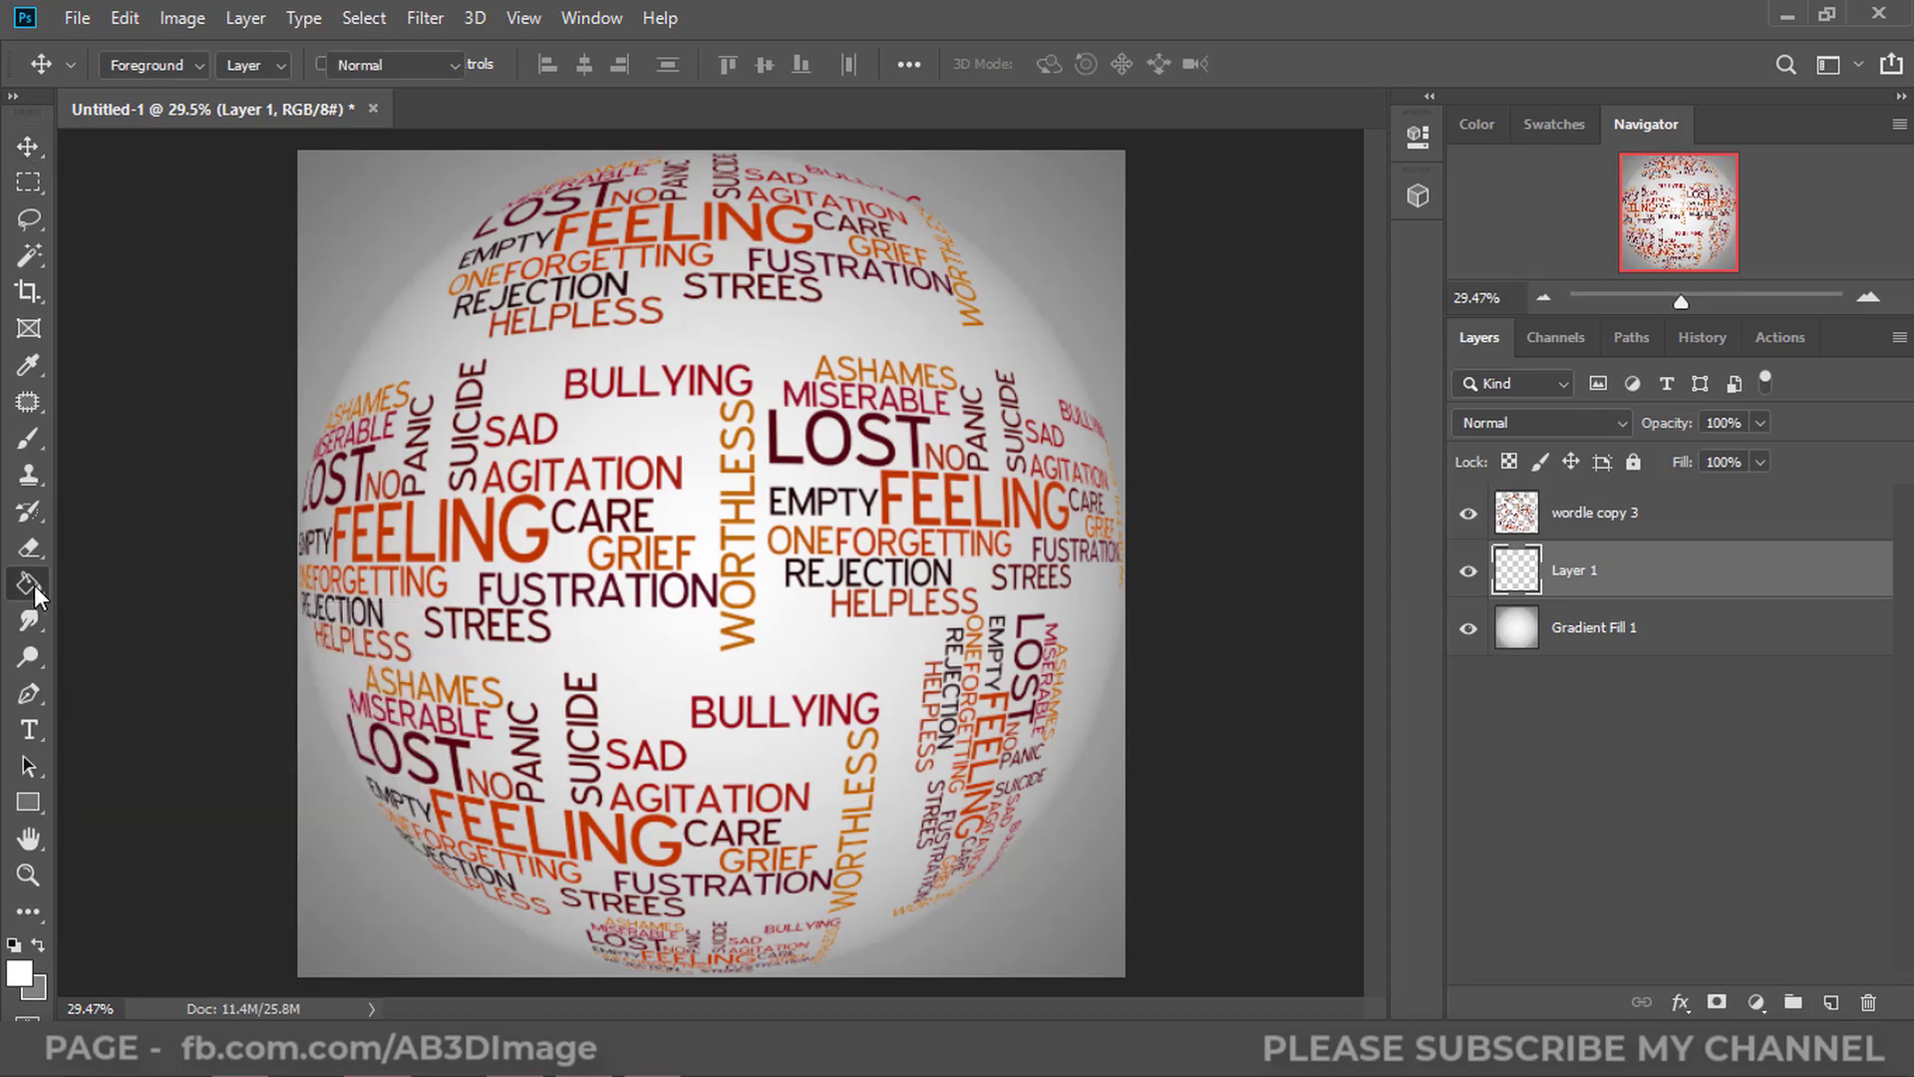
{"action": "left_click", "coordinate": [664, 676]}
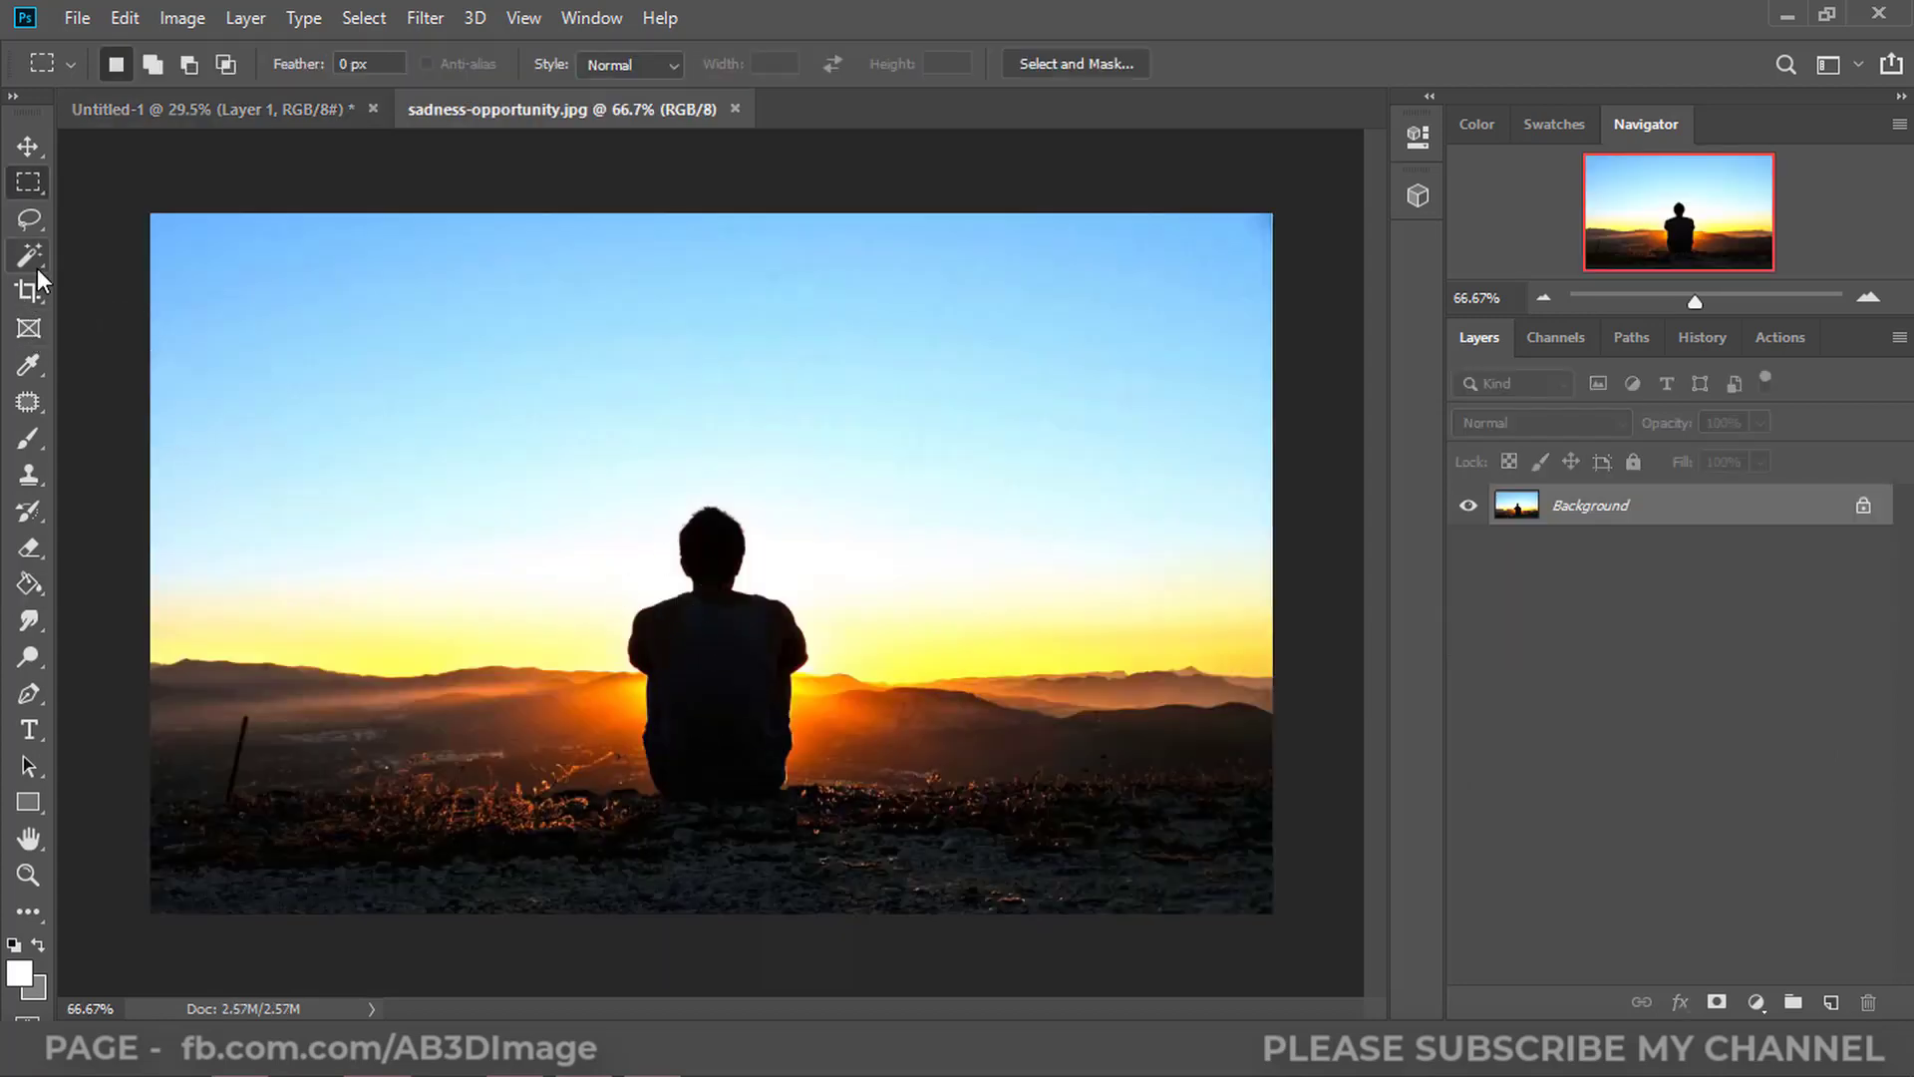
Step: Select the seated man's silhouette in sadness-opportunity.jpg with the Quick Selection tool
{"action": "left_click_drag", "start_coordinate": [36, 259], "coordinate": [145, 267]}
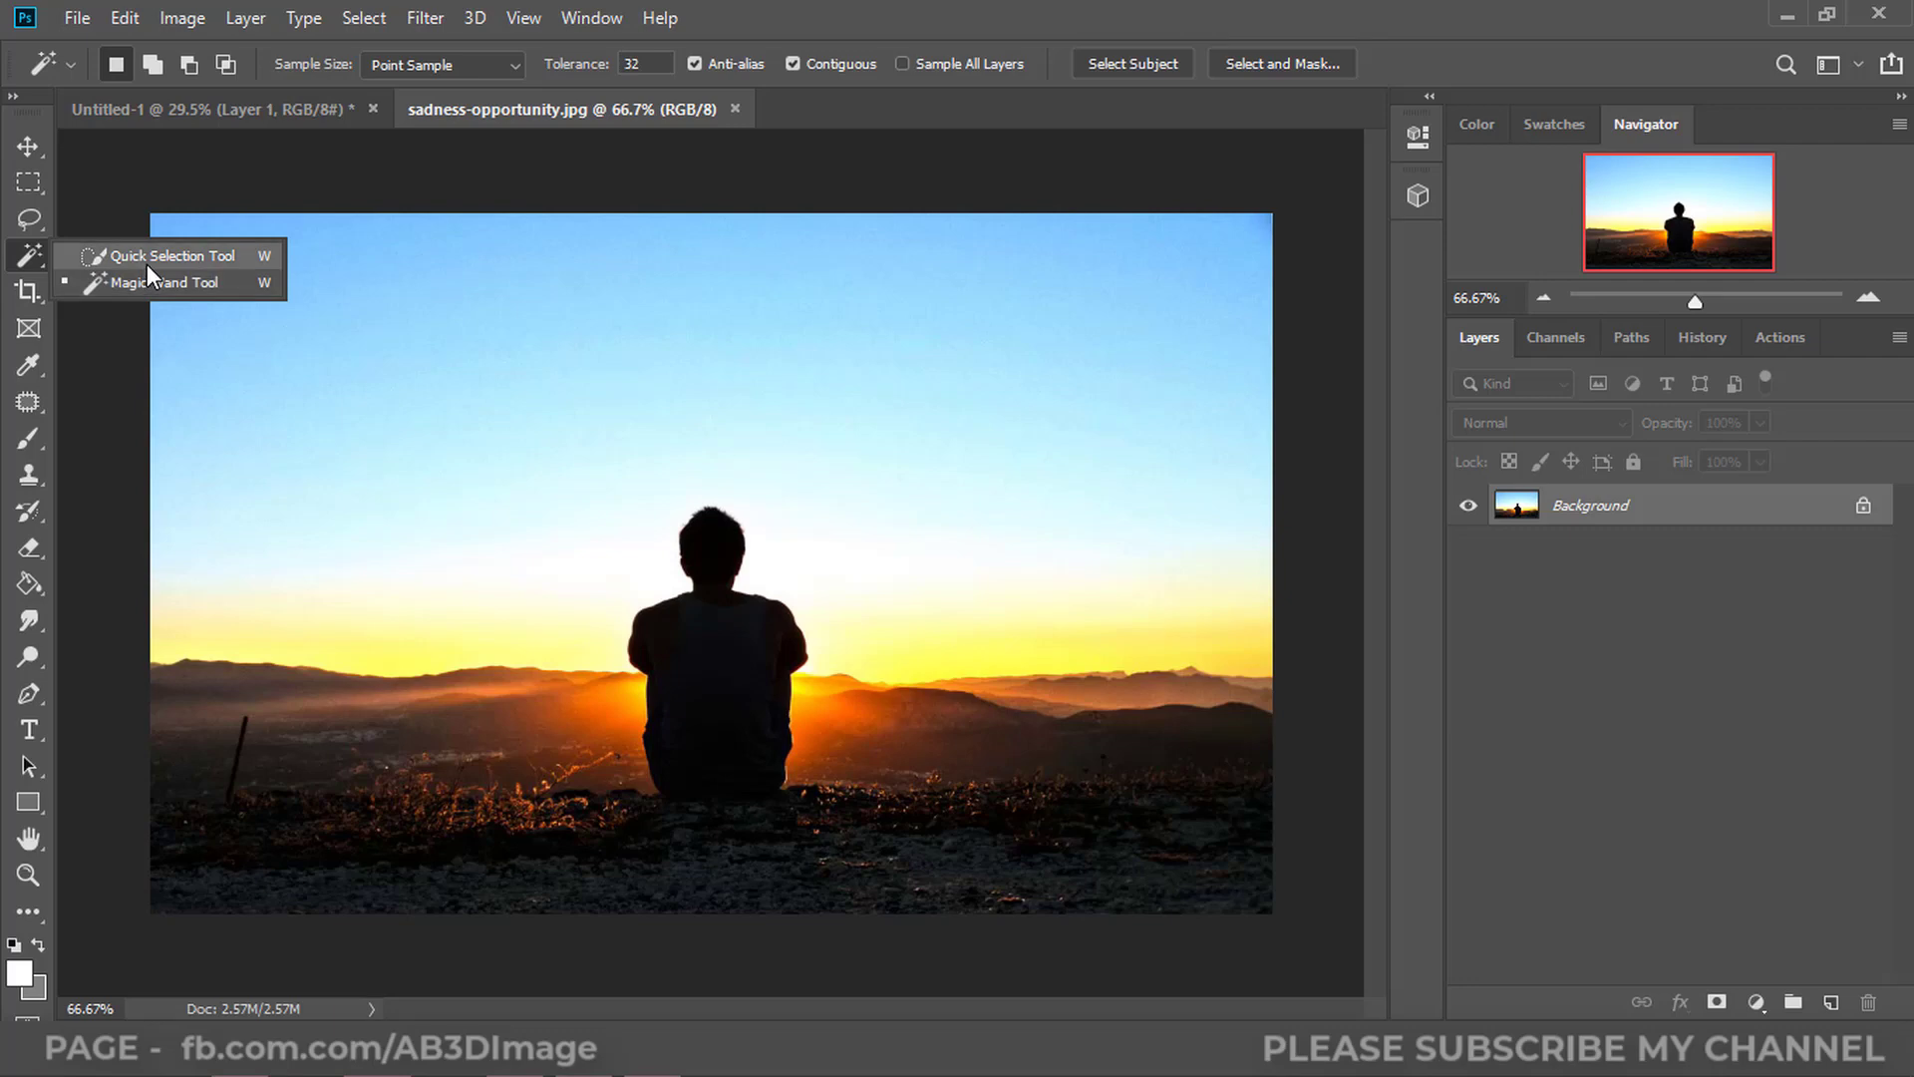
{"action": "left_click", "coordinate": [151, 259]}
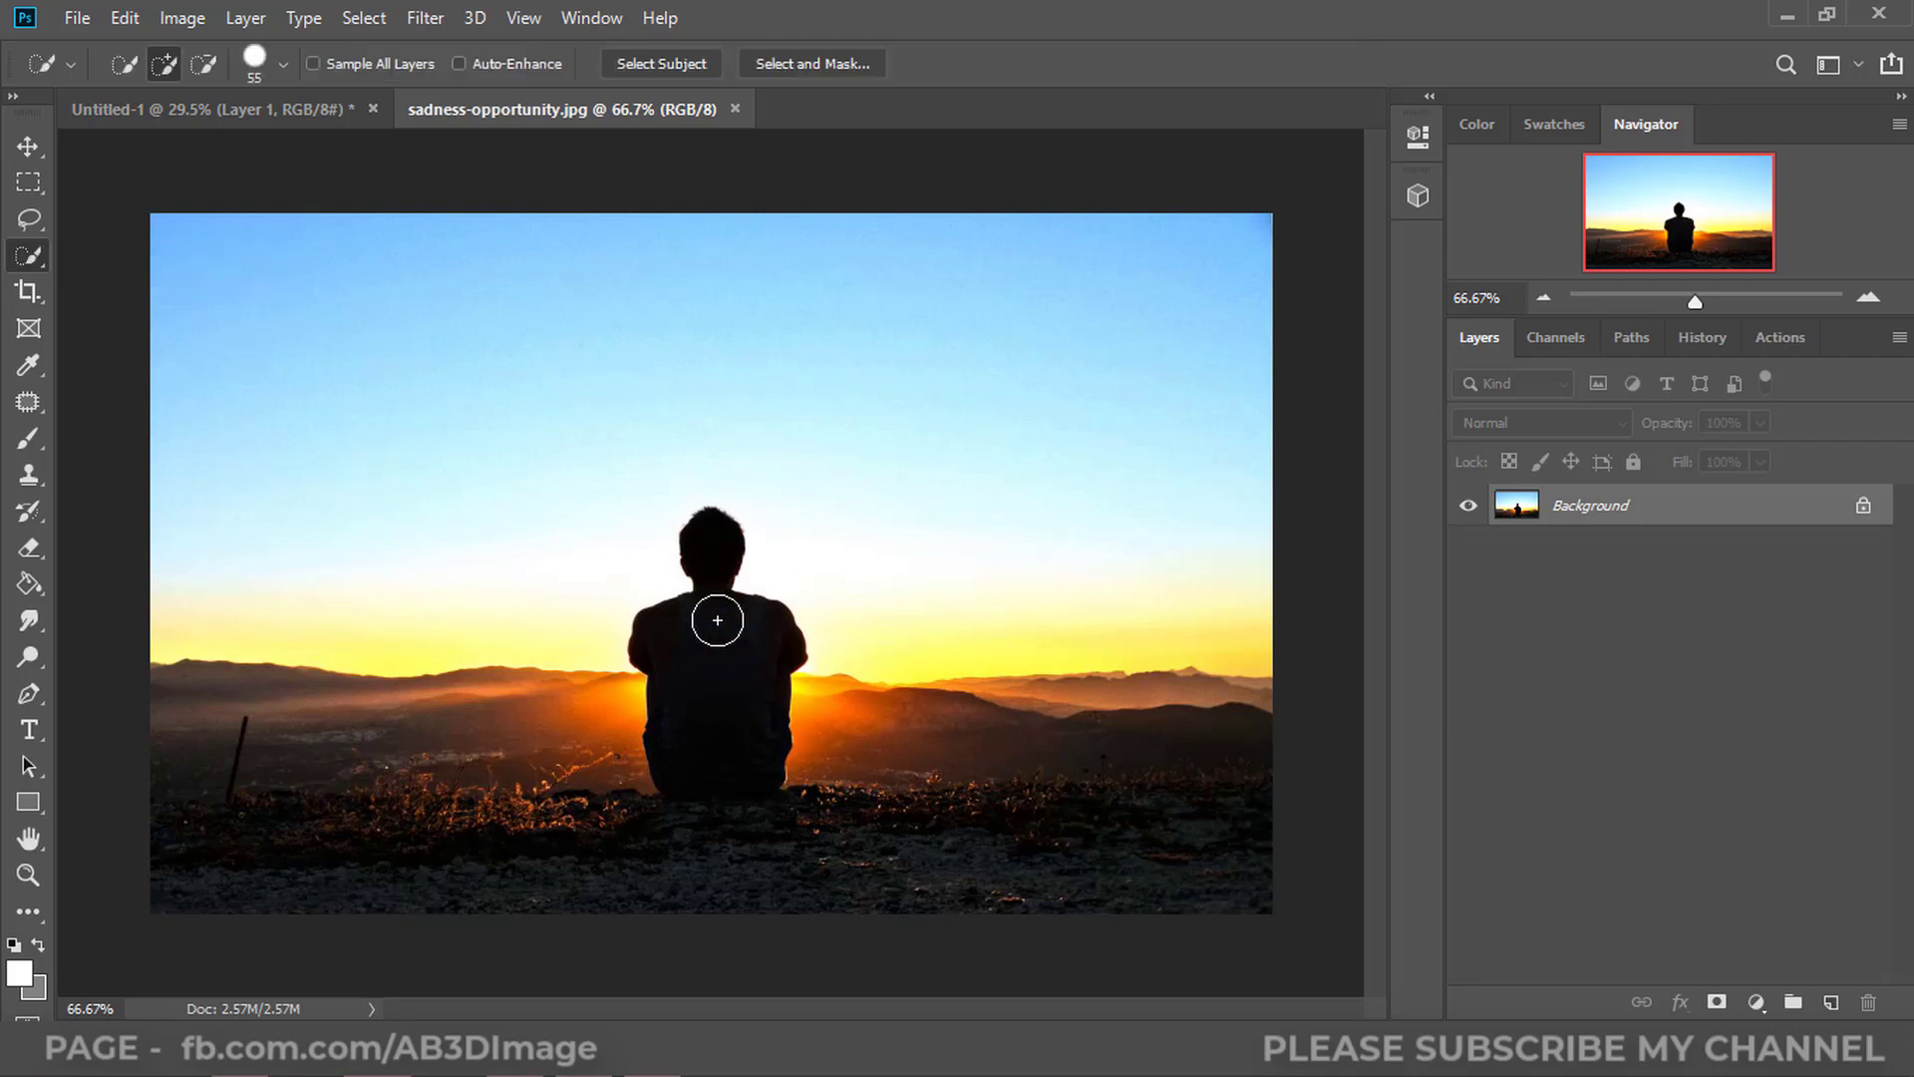
{"action": "left_click", "coordinate": [704, 542]}
{"action": "left_click_drag", "start_coordinate": [706, 601], "coordinate": [735, 714]}
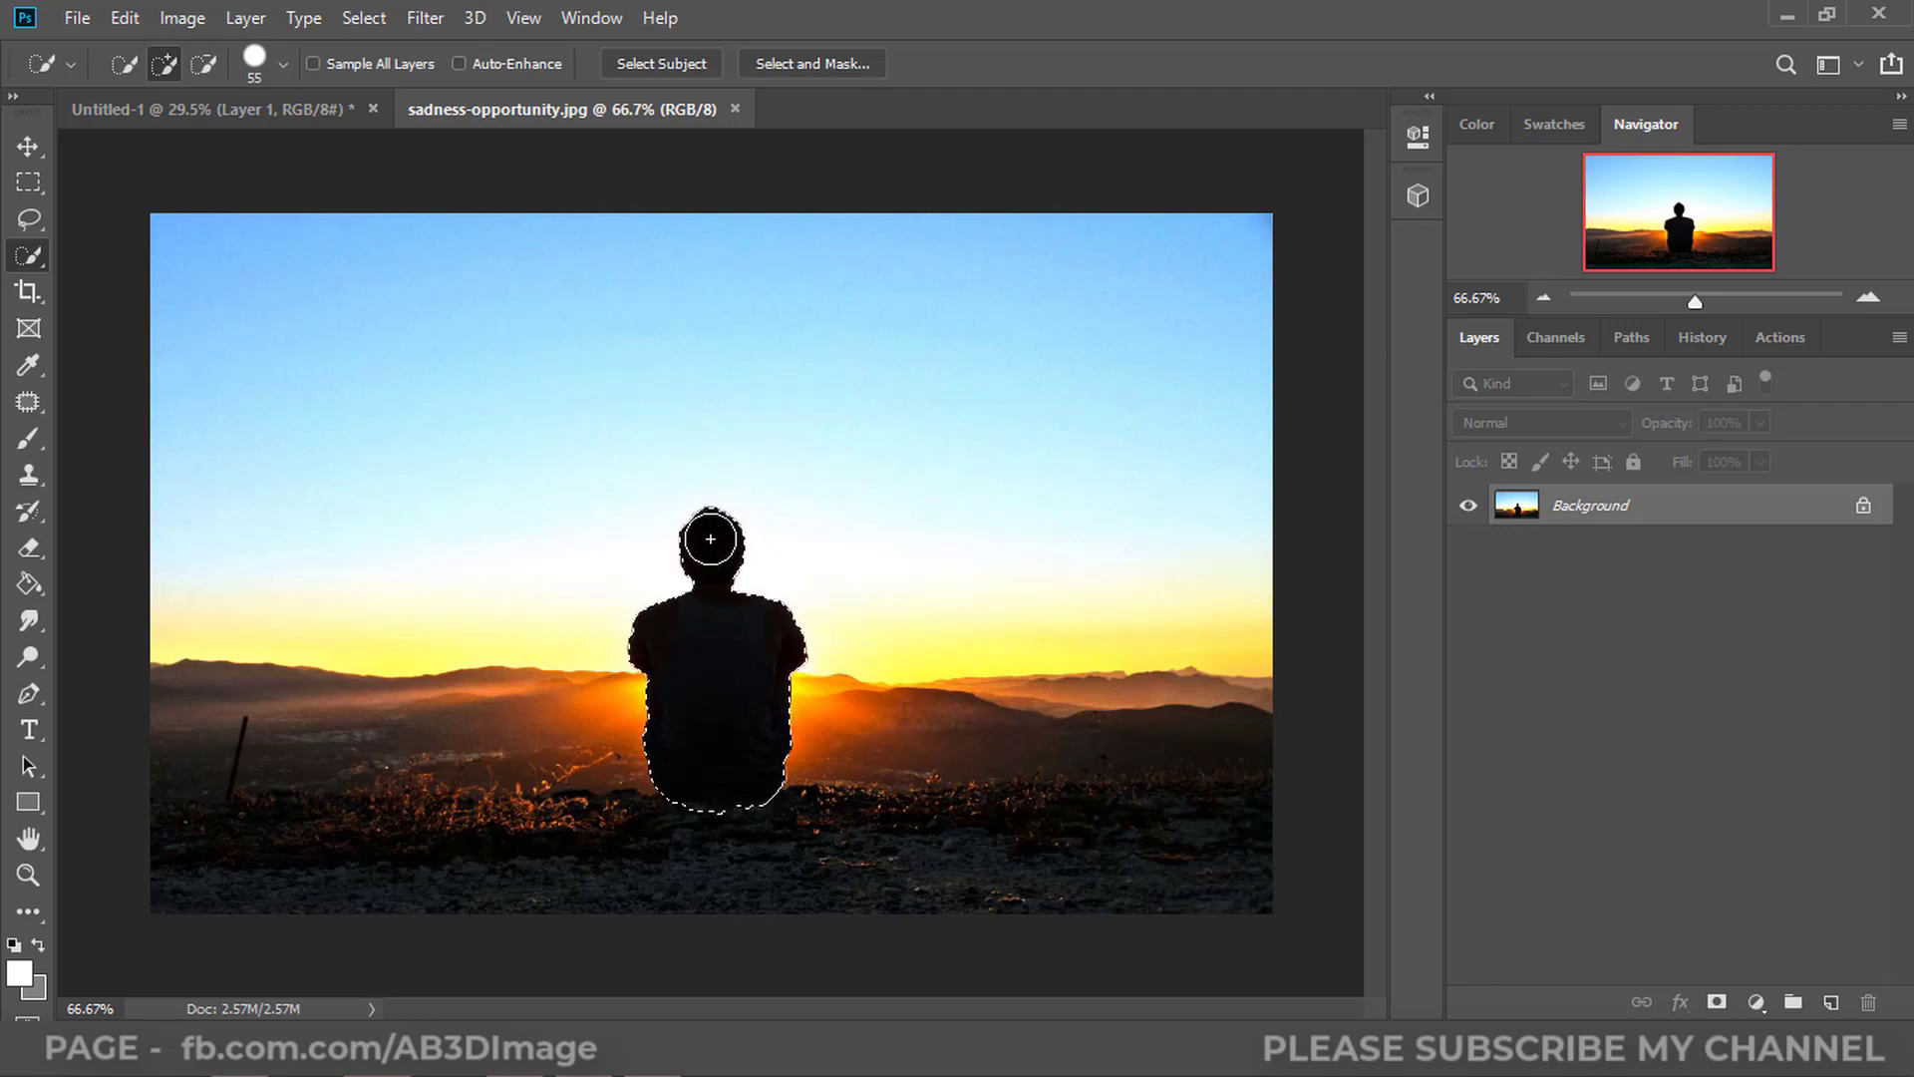
Step: Copy the selected silhouette and paste it into Untitled-1 between the word layer and the white layer
{"action": "left_click", "coordinate": [125, 18]}
{"action": "left_click", "coordinate": [199, 206]}
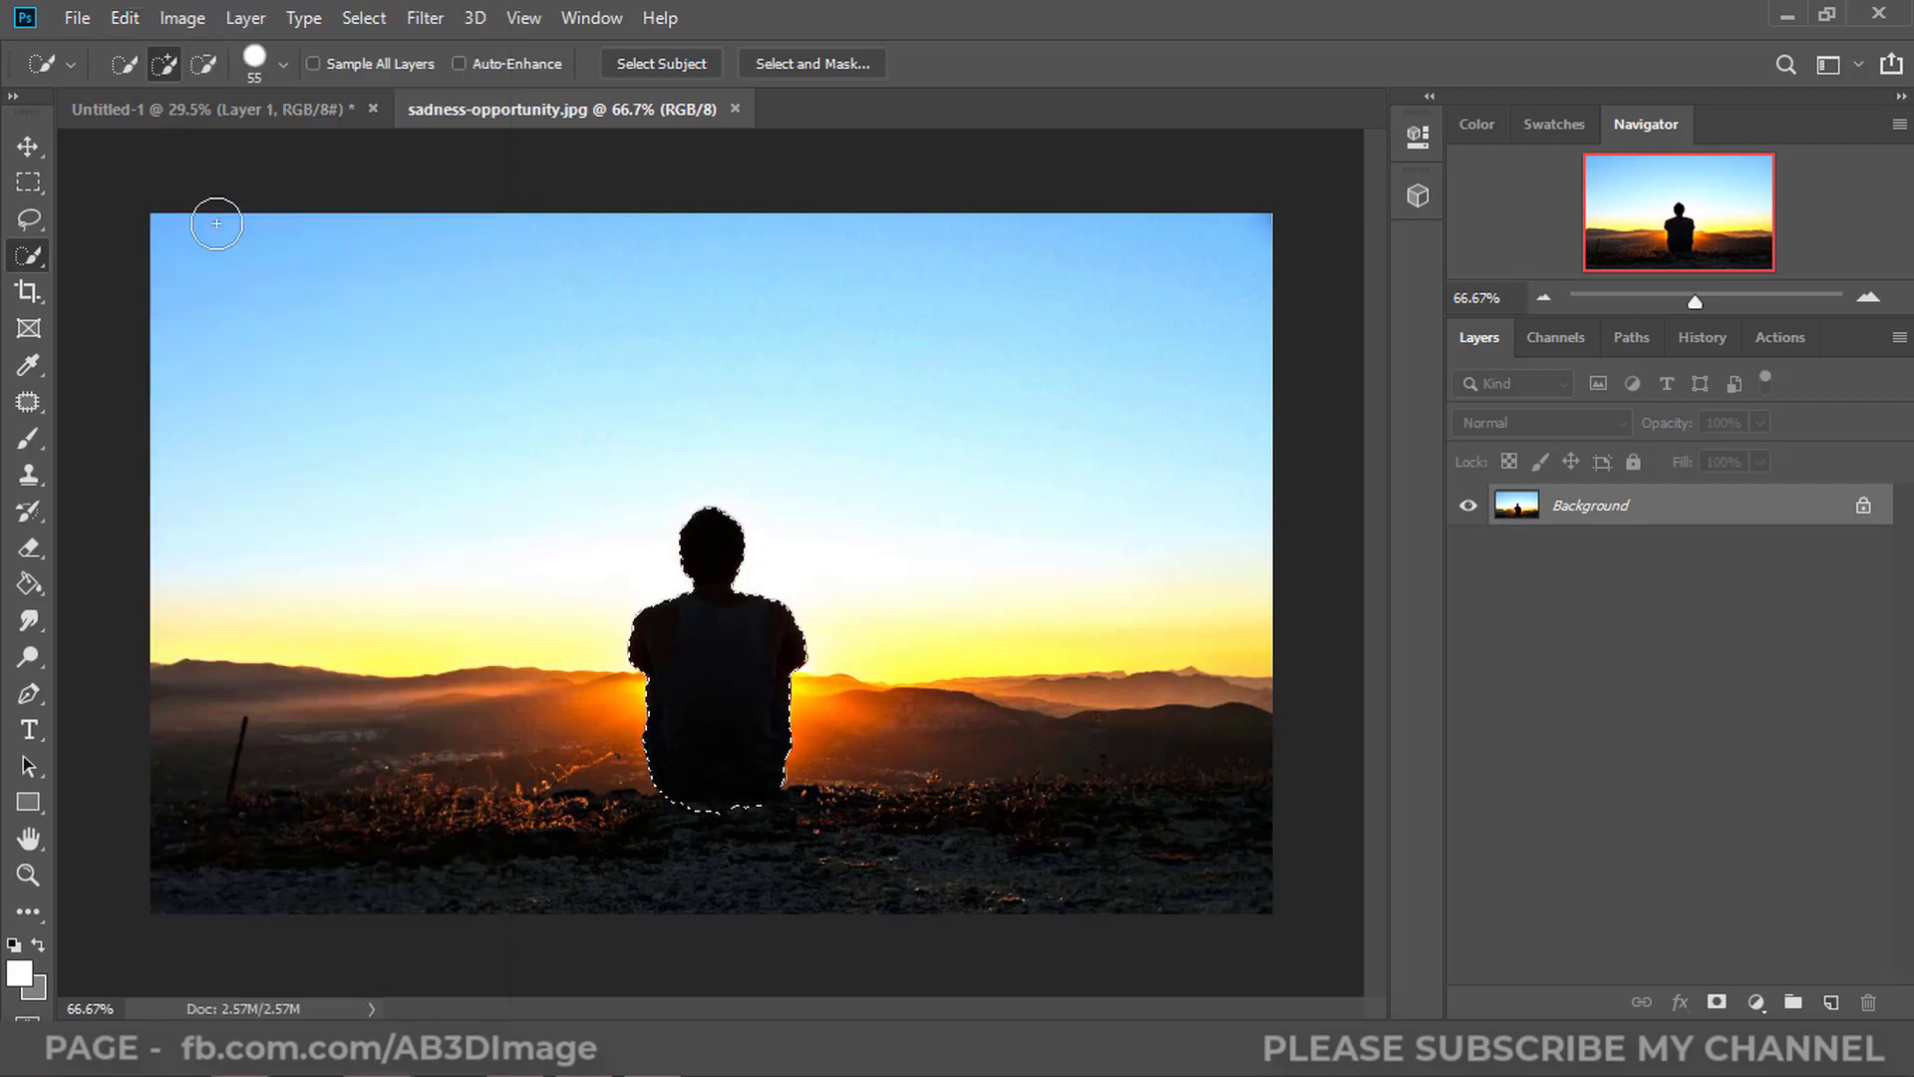
{"action": "left_click", "coordinate": [223, 110]}
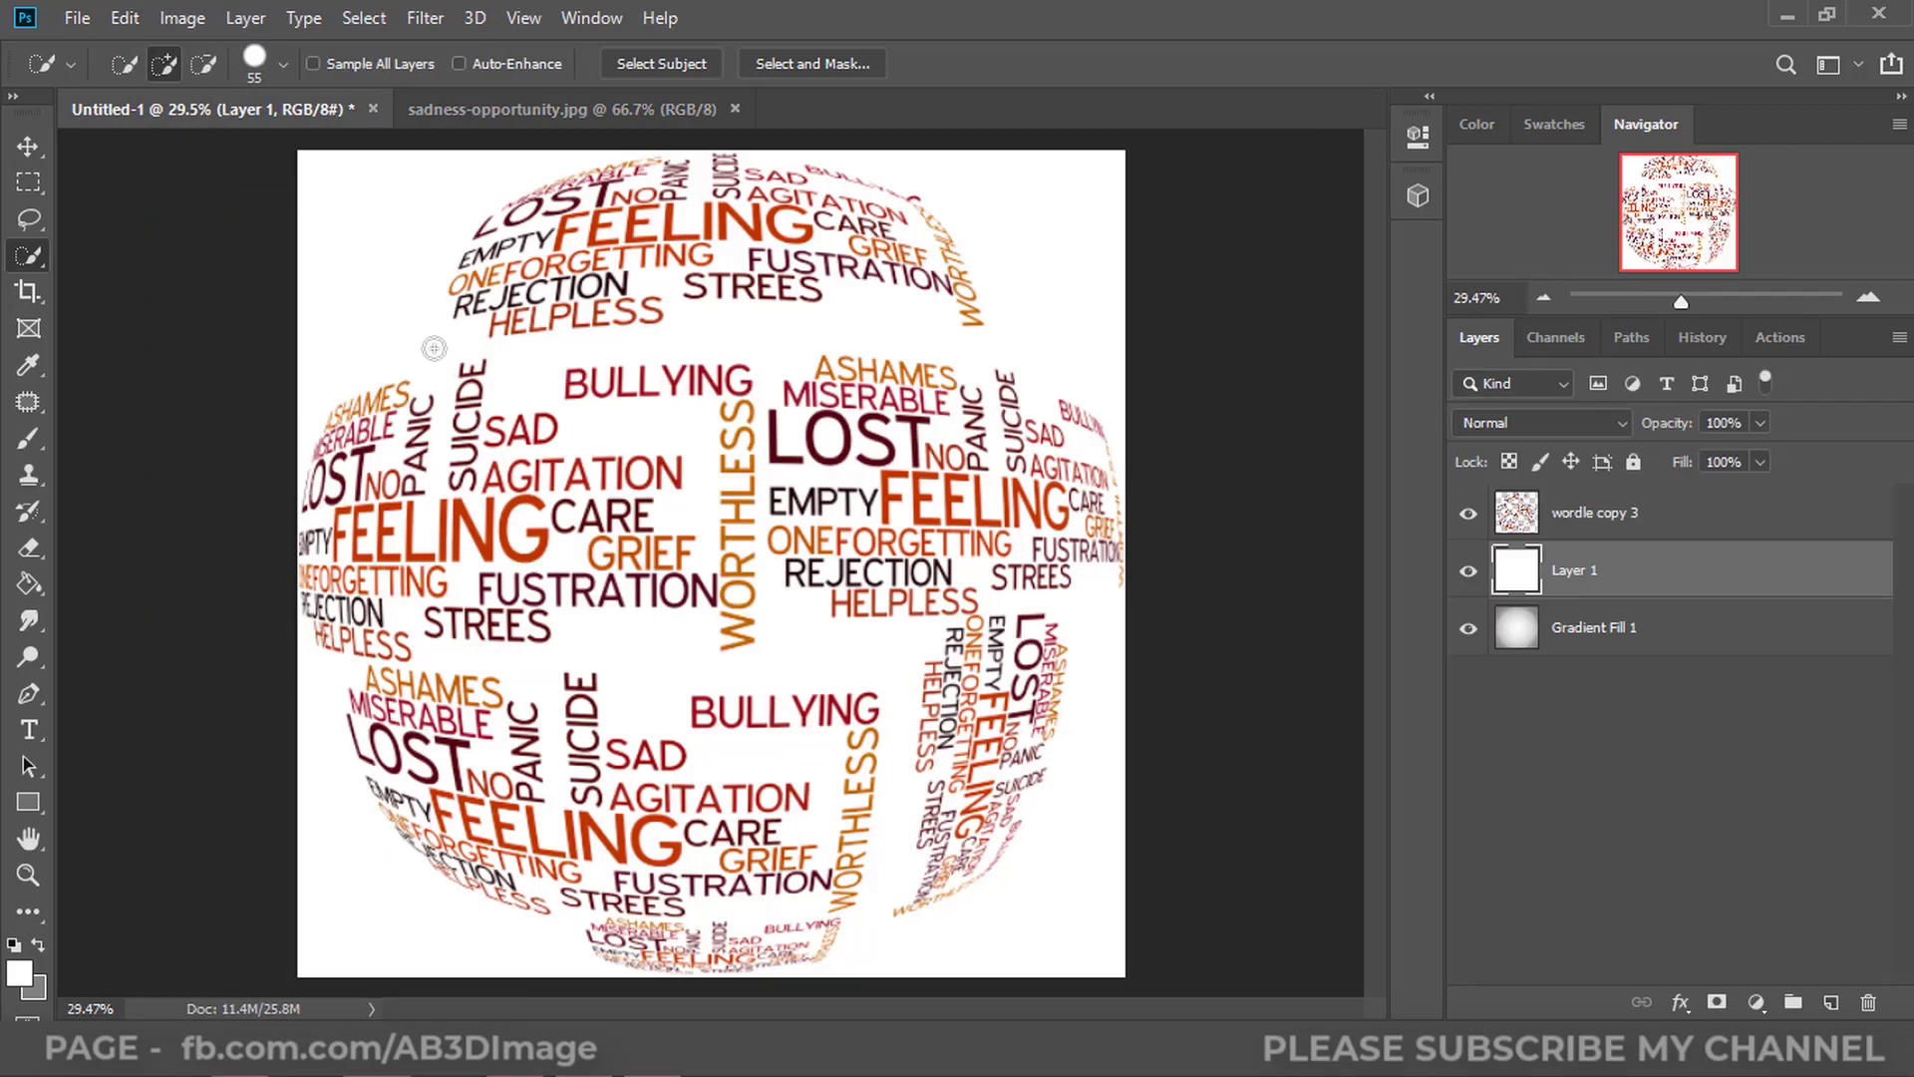
{"action": "left_click", "coordinate": [111, 17]}
{"action": "left_click", "coordinate": [195, 261]}
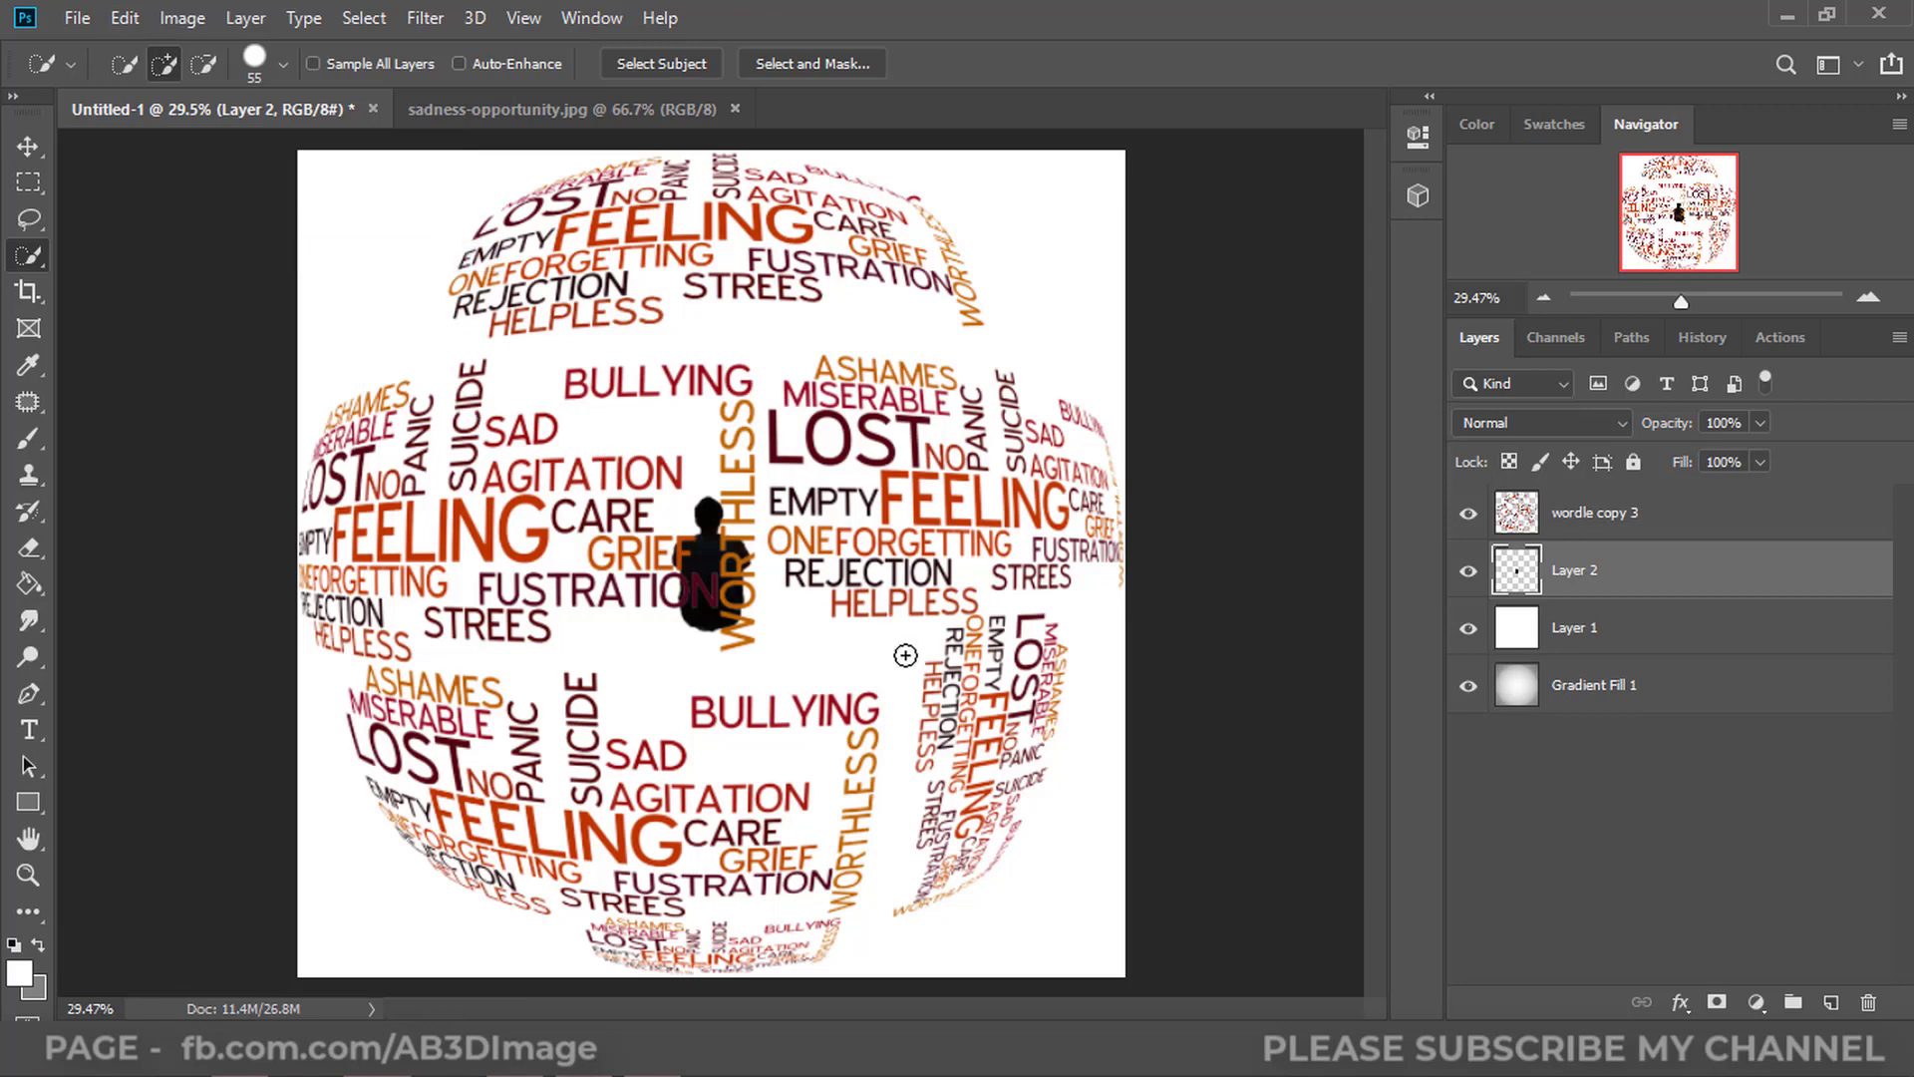
Step: Scale the pasted silhouette proportionally to about 320% near the centre of the word sphere
{"action": "key", "text": "ctrl+t"}
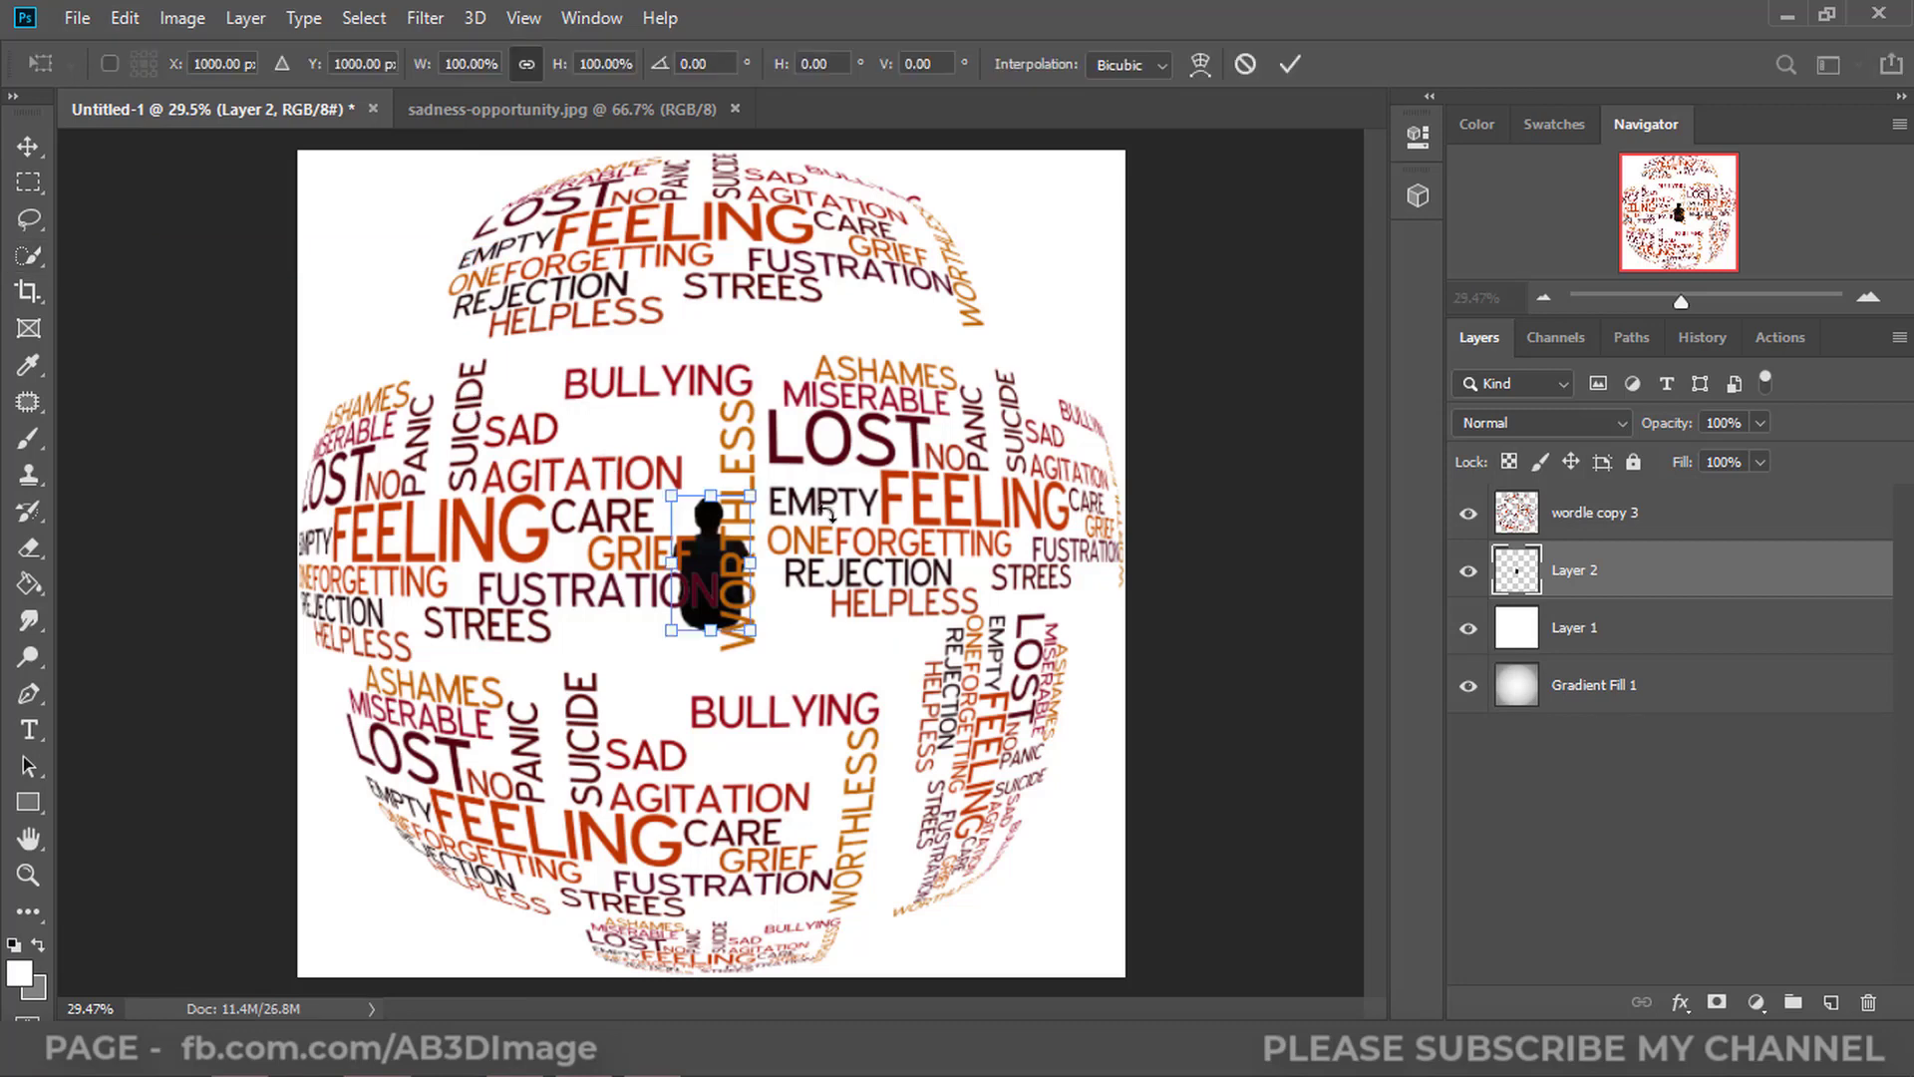
{"action": "left_click_drag", "start_coordinate": [756, 496], "coordinate": [1017, 268]}
{"action": "mouse_move", "coordinate": [854, 501]}
{"action": "left_mouse_down"}
{"action": "mouse_move", "coordinate": [854, 585]}
{"action": "mouse_move", "coordinate": [824, 489]}
{"action": "left_mouse_up"}
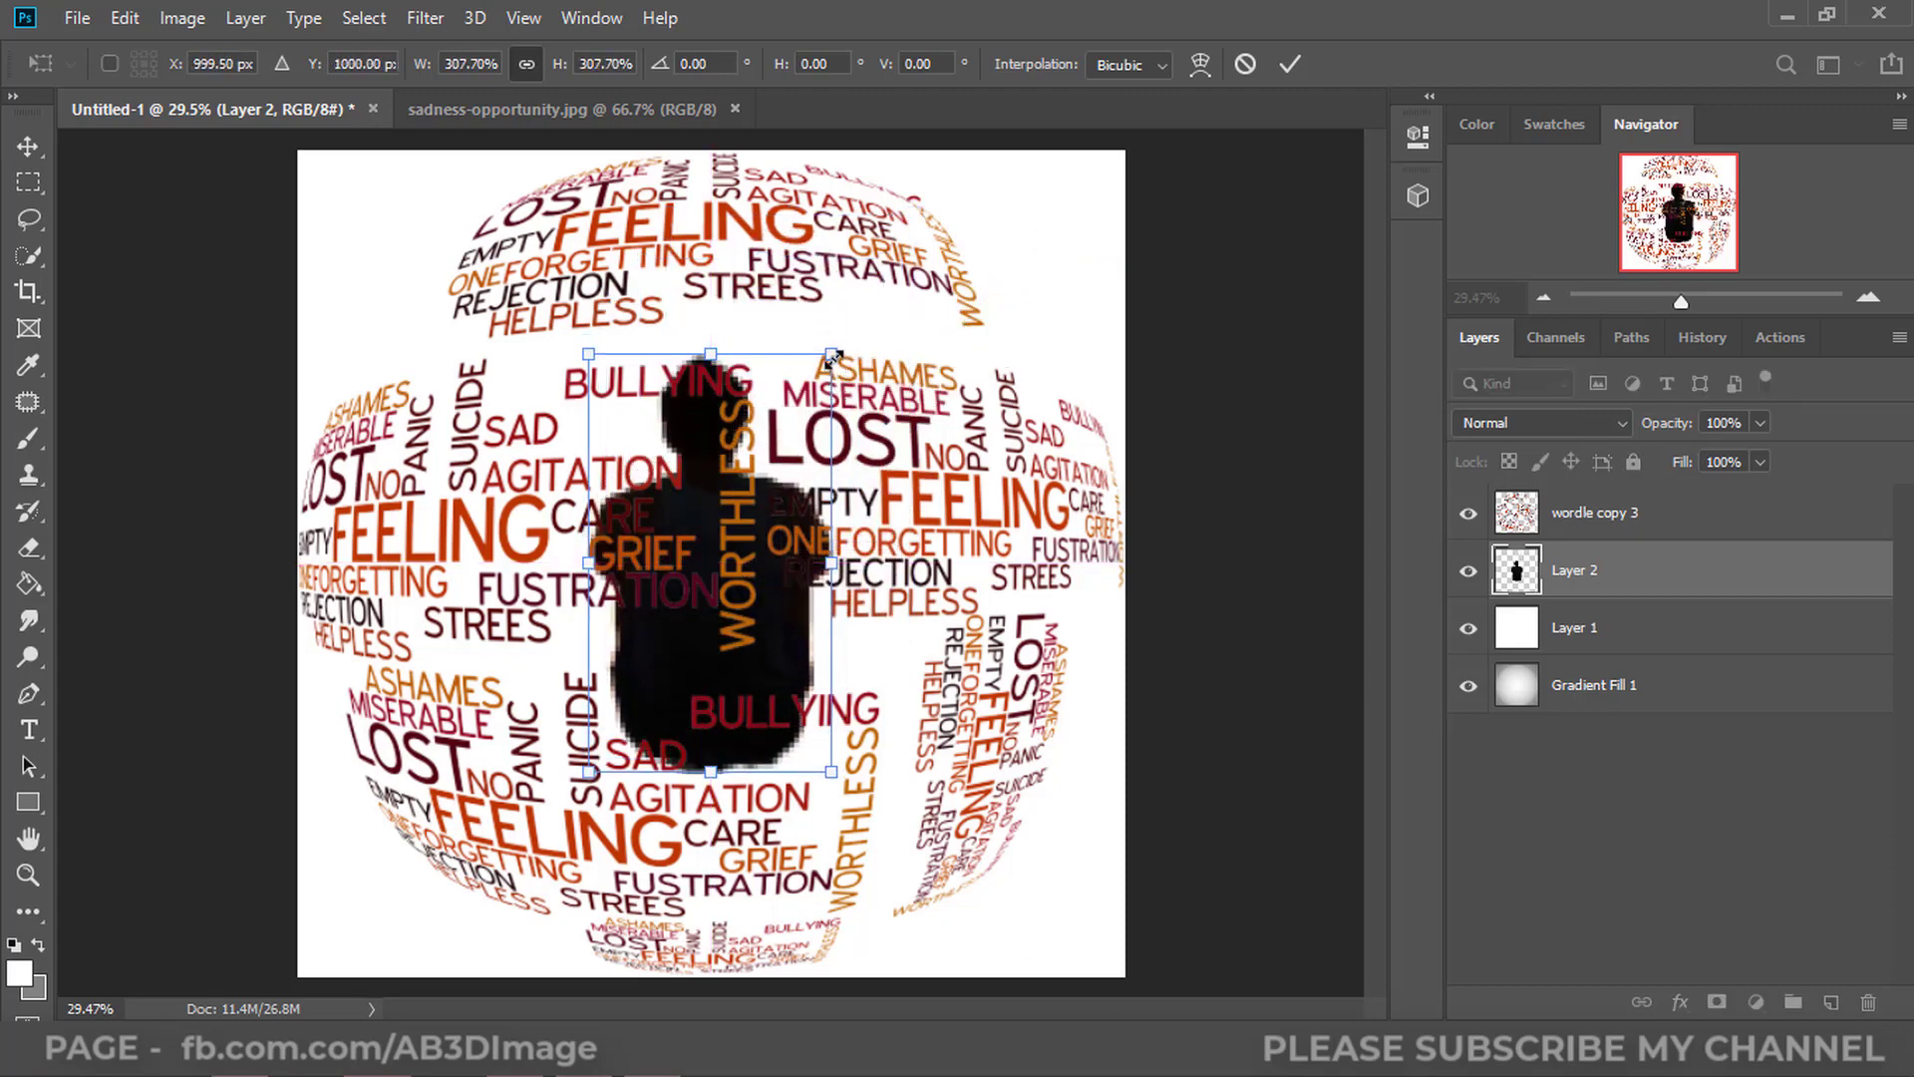
{"action": "left_click_drag", "start_coordinate": [833, 357], "coordinate": [846, 342]}
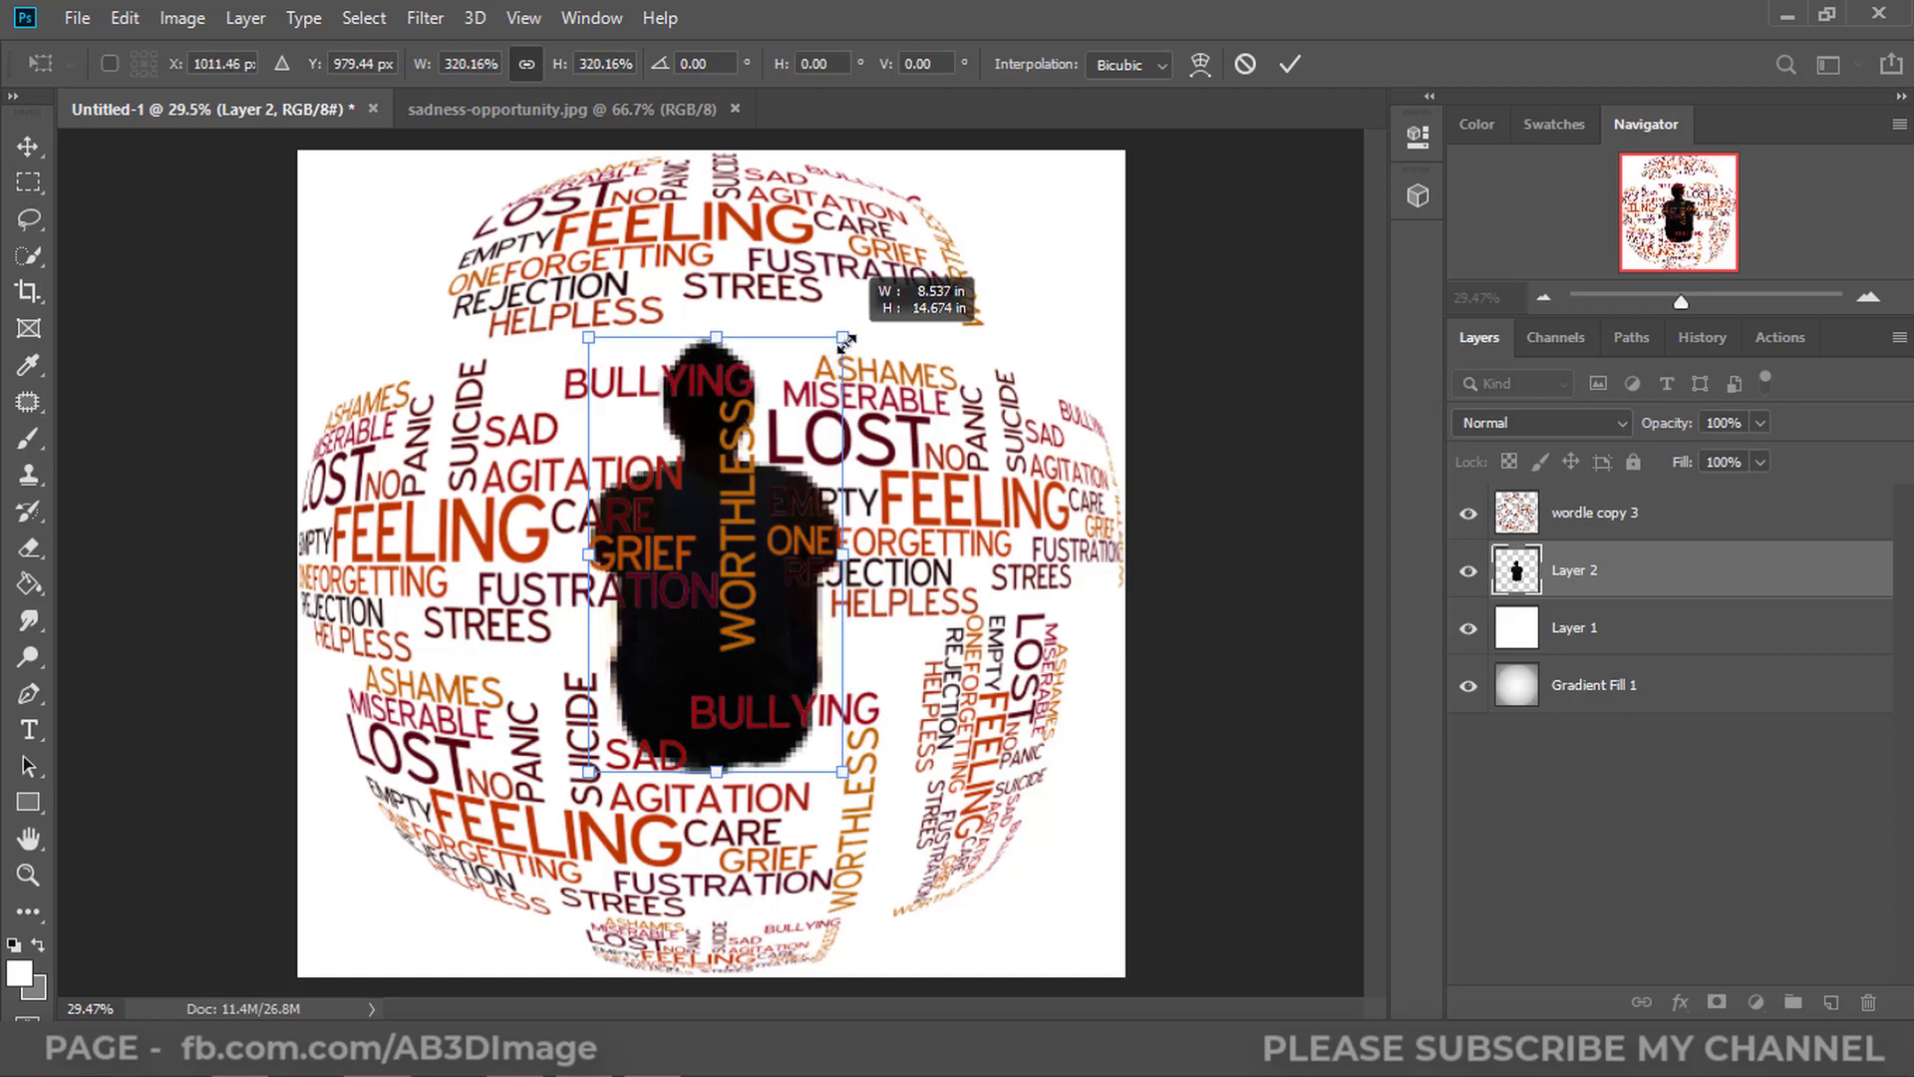
{"action": "left_click", "coordinate": [1290, 64]}
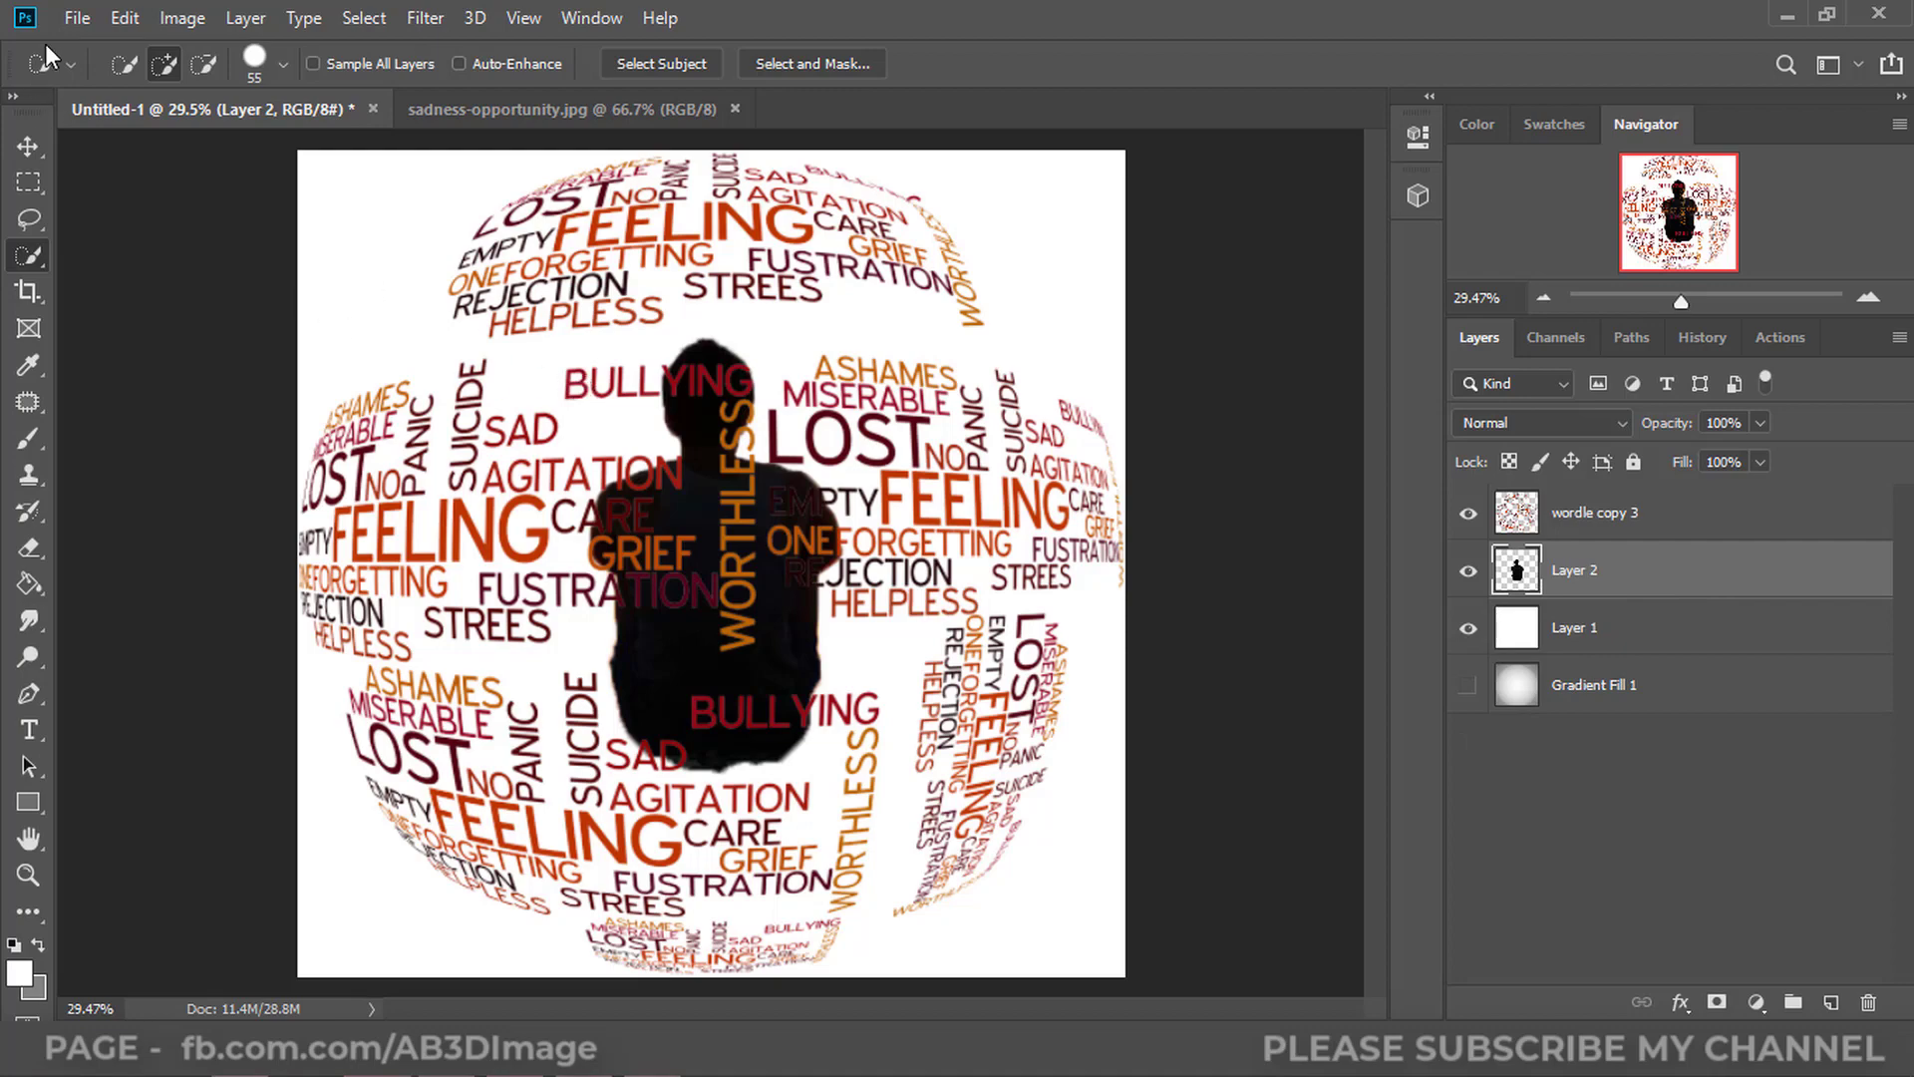
Step: Save the composition as a JPEG named alone in the Facebook 3d image > alone folder, raising the JPEG quality
{"action": "left_click", "coordinate": [66, 20]}
{"action": "left_click", "coordinate": [229, 333]}
{"action": "scroll", "coordinate": [881, 387], "scroll_direction": "down", "scroll_amount": 3}
{"action": "left_click", "coordinate": [828, 389]}
{"action": "double_click", "coordinate": [1033, 303]}
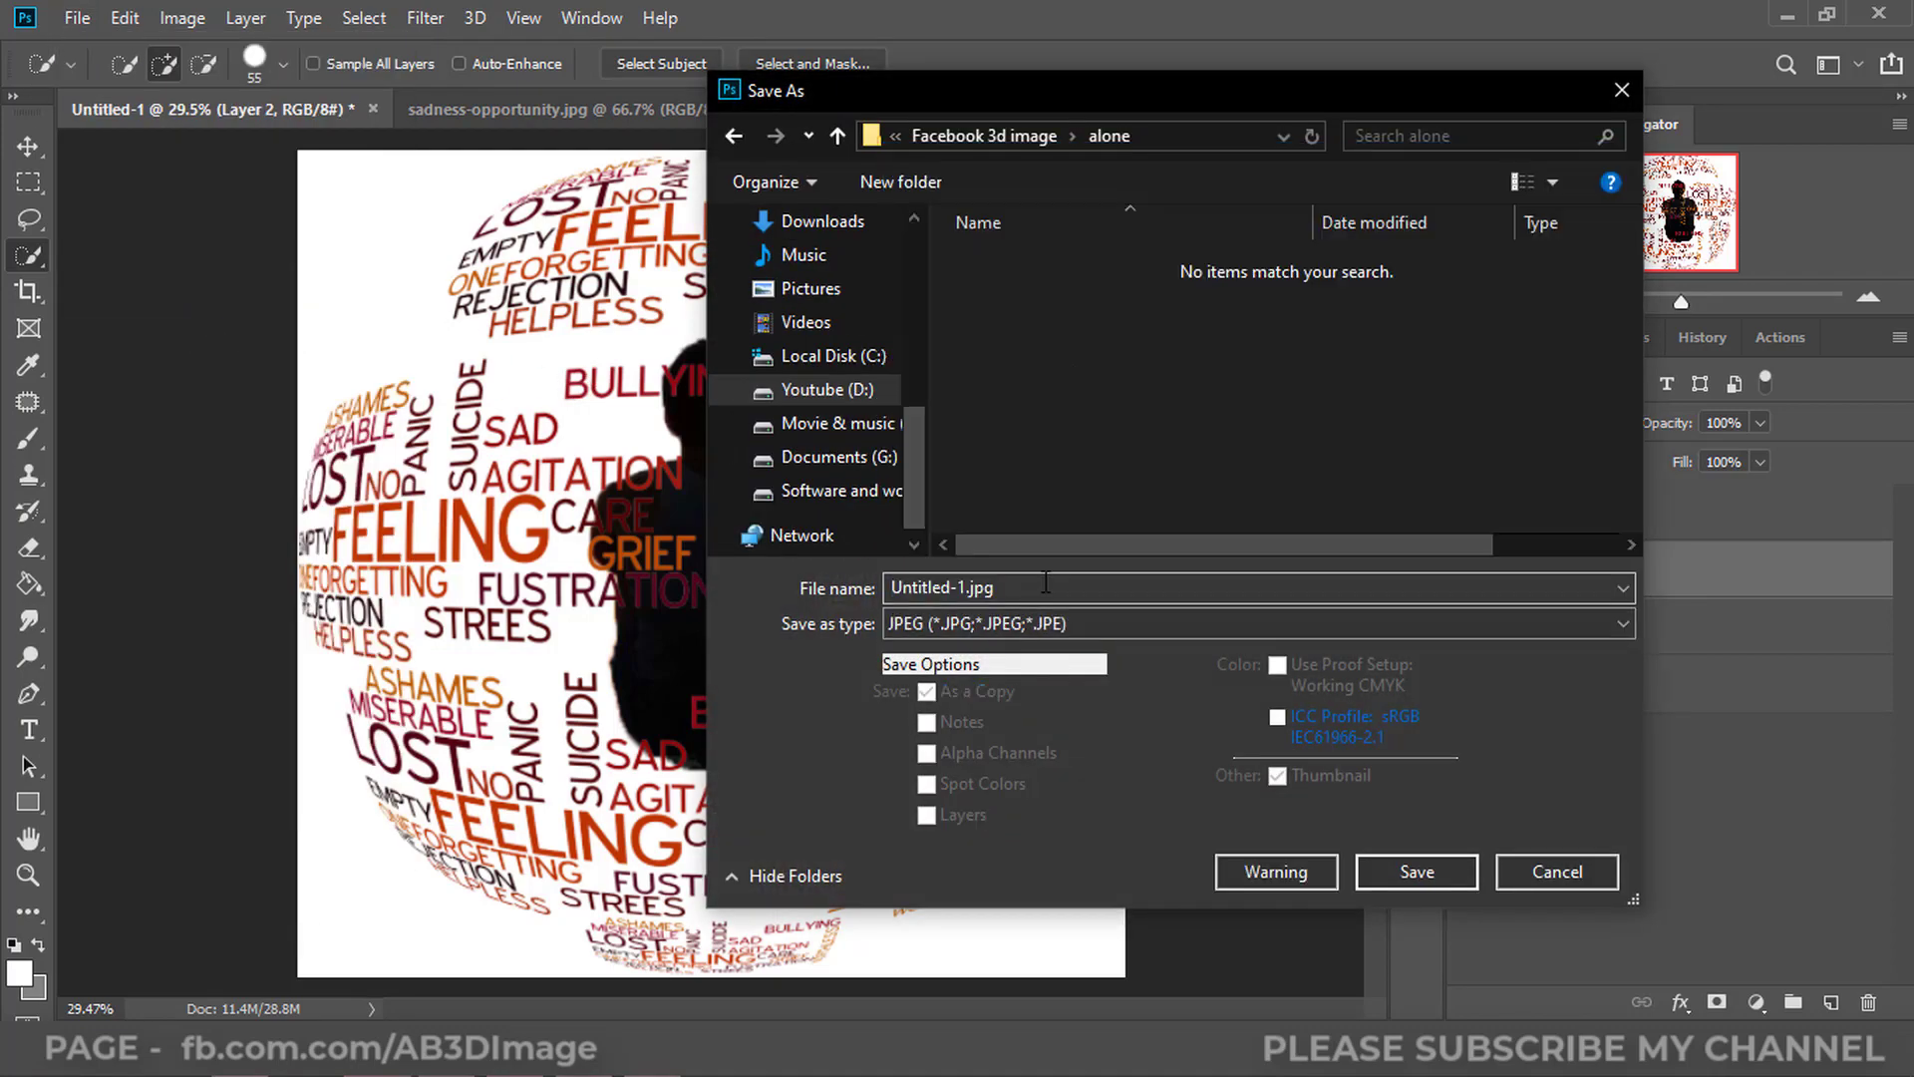
{"action": "left_click", "coordinate": [1046, 582]}
{"action": "type", "text": "alone"}
{"action": "key", "text": "Return"}
{"action": "left_click_drag", "start_coordinate": [860, 348], "coordinate": [1062, 349]}
{"action": "left_click", "coordinate": [1124, 221]}
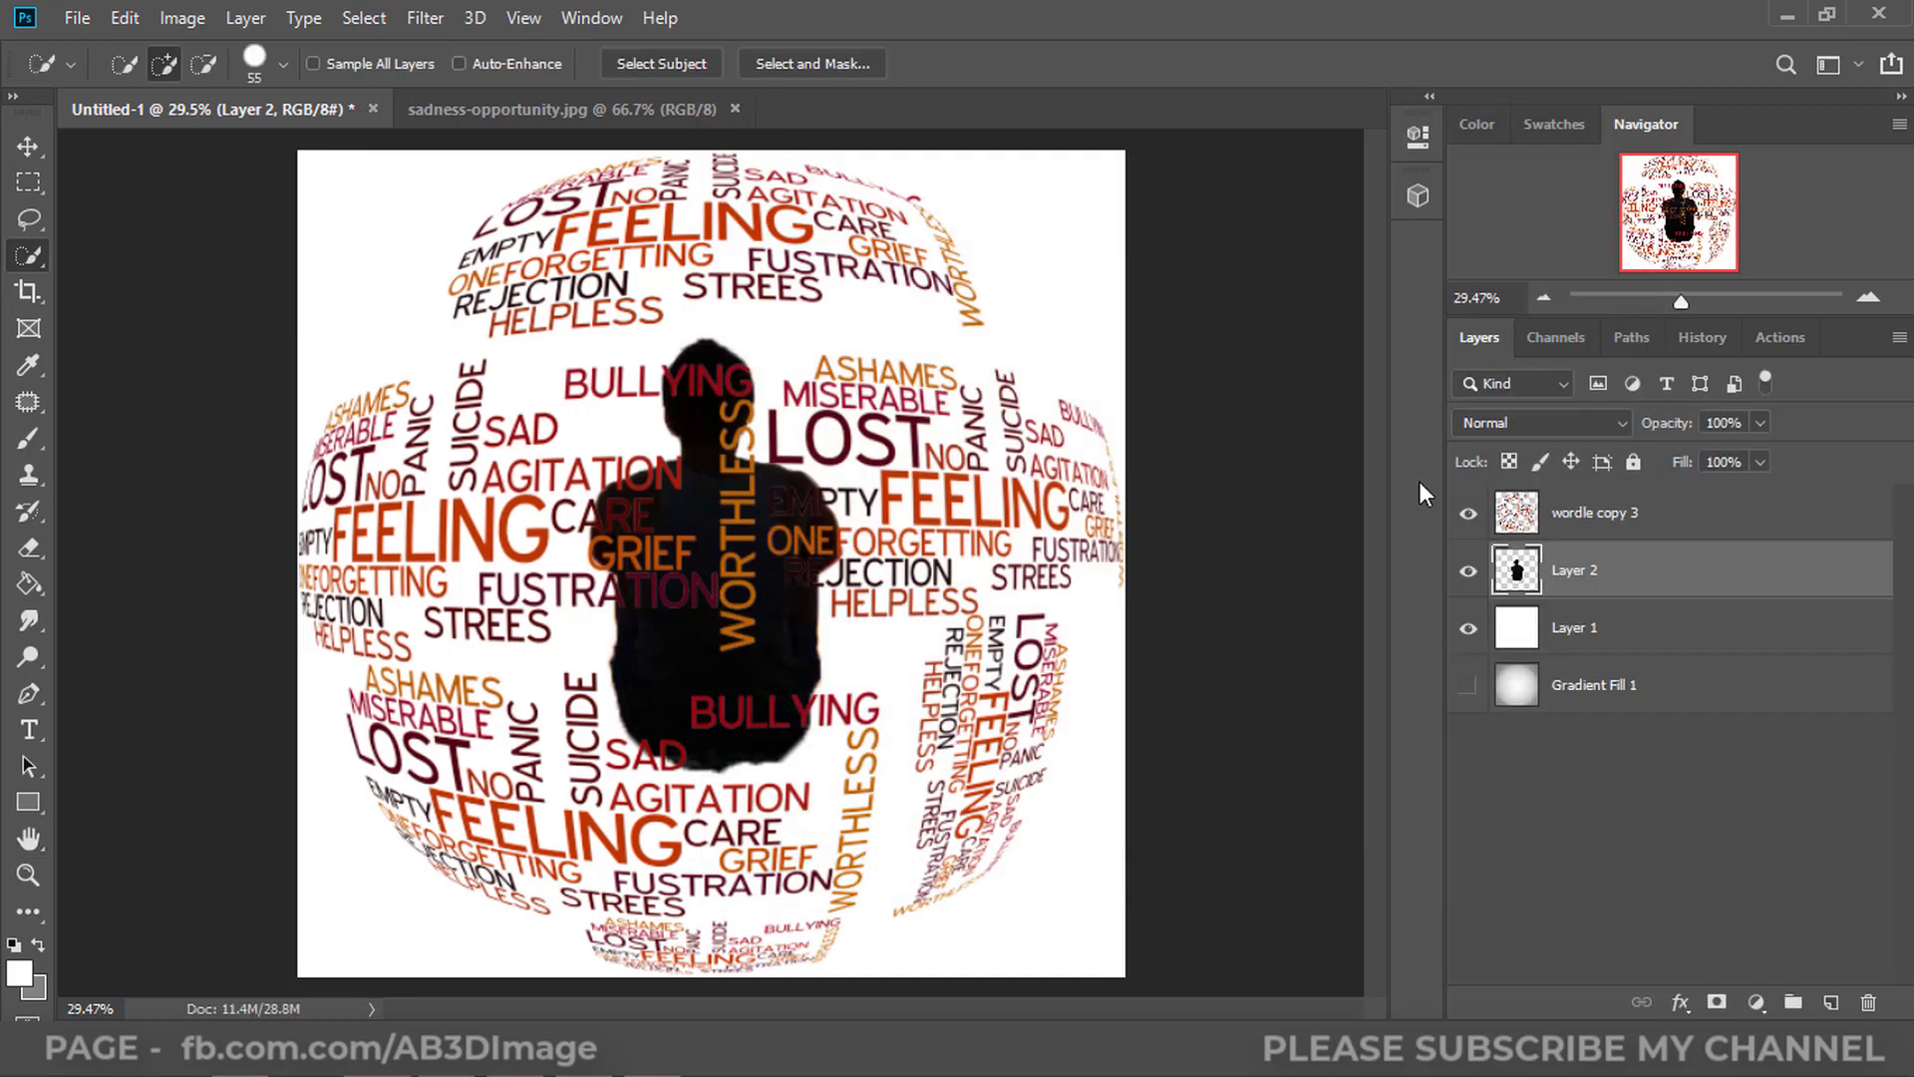
Step: Leave only Gradient Fill 1 visible and save it as a JPEG in the alone folder, appending _d to the base name alone
{"action": "left_click", "coordinate": [1468, 514]}
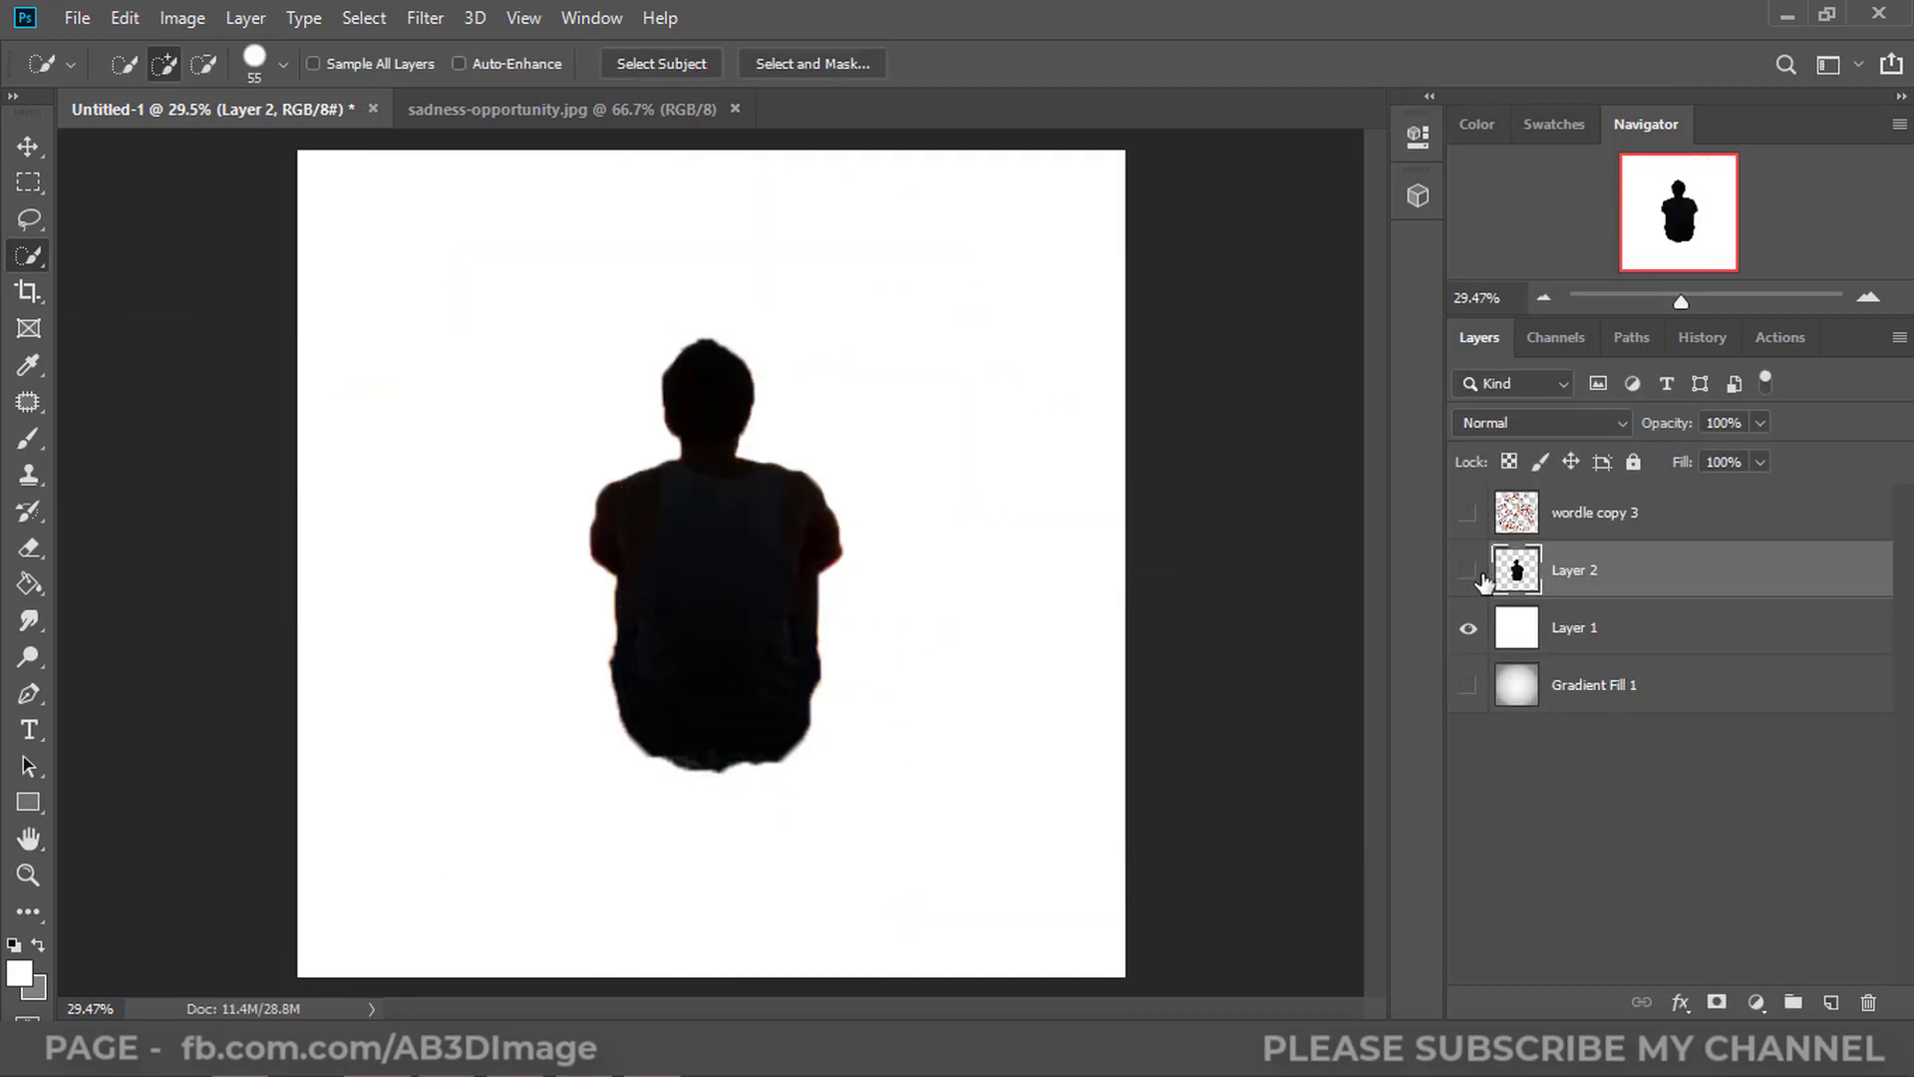
{"action": "left_click", "coordinate": [1468, 685]}
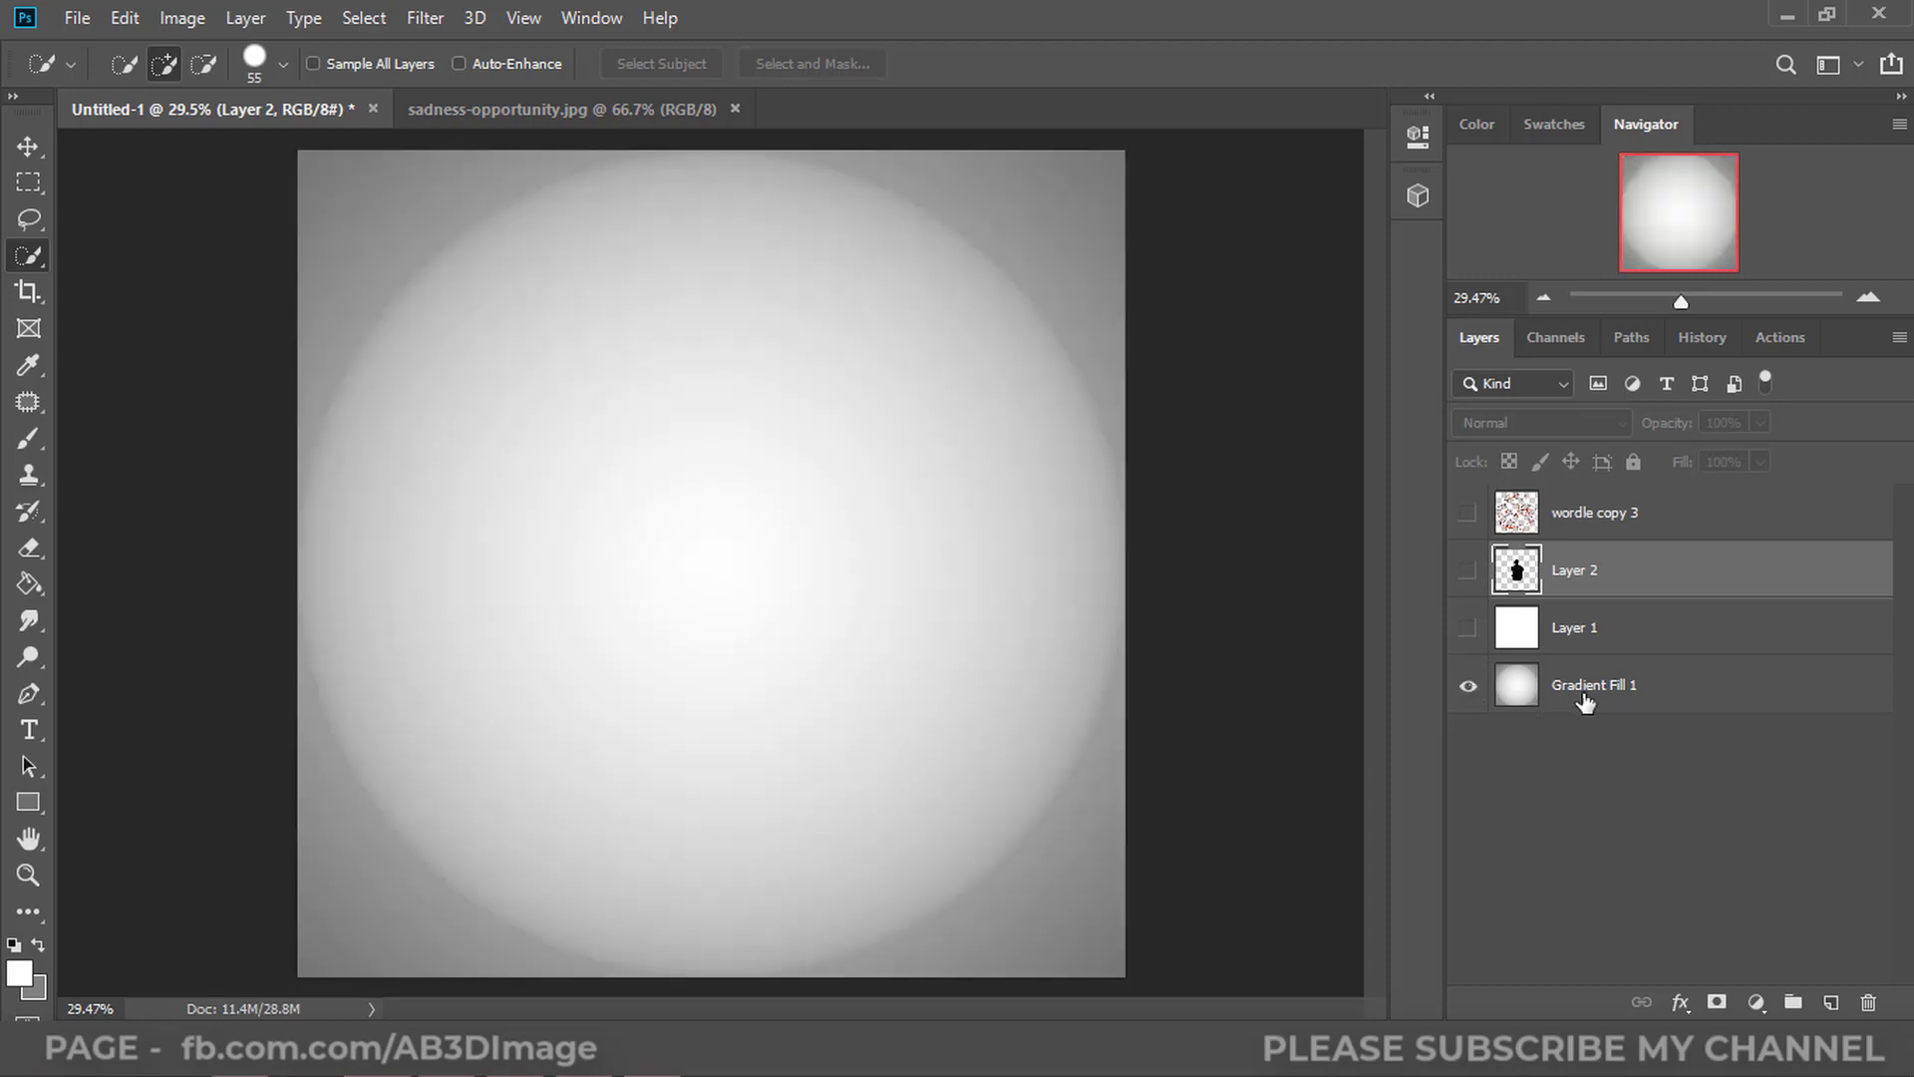
{"action": "left_click", "coordinate": [72, 19]}
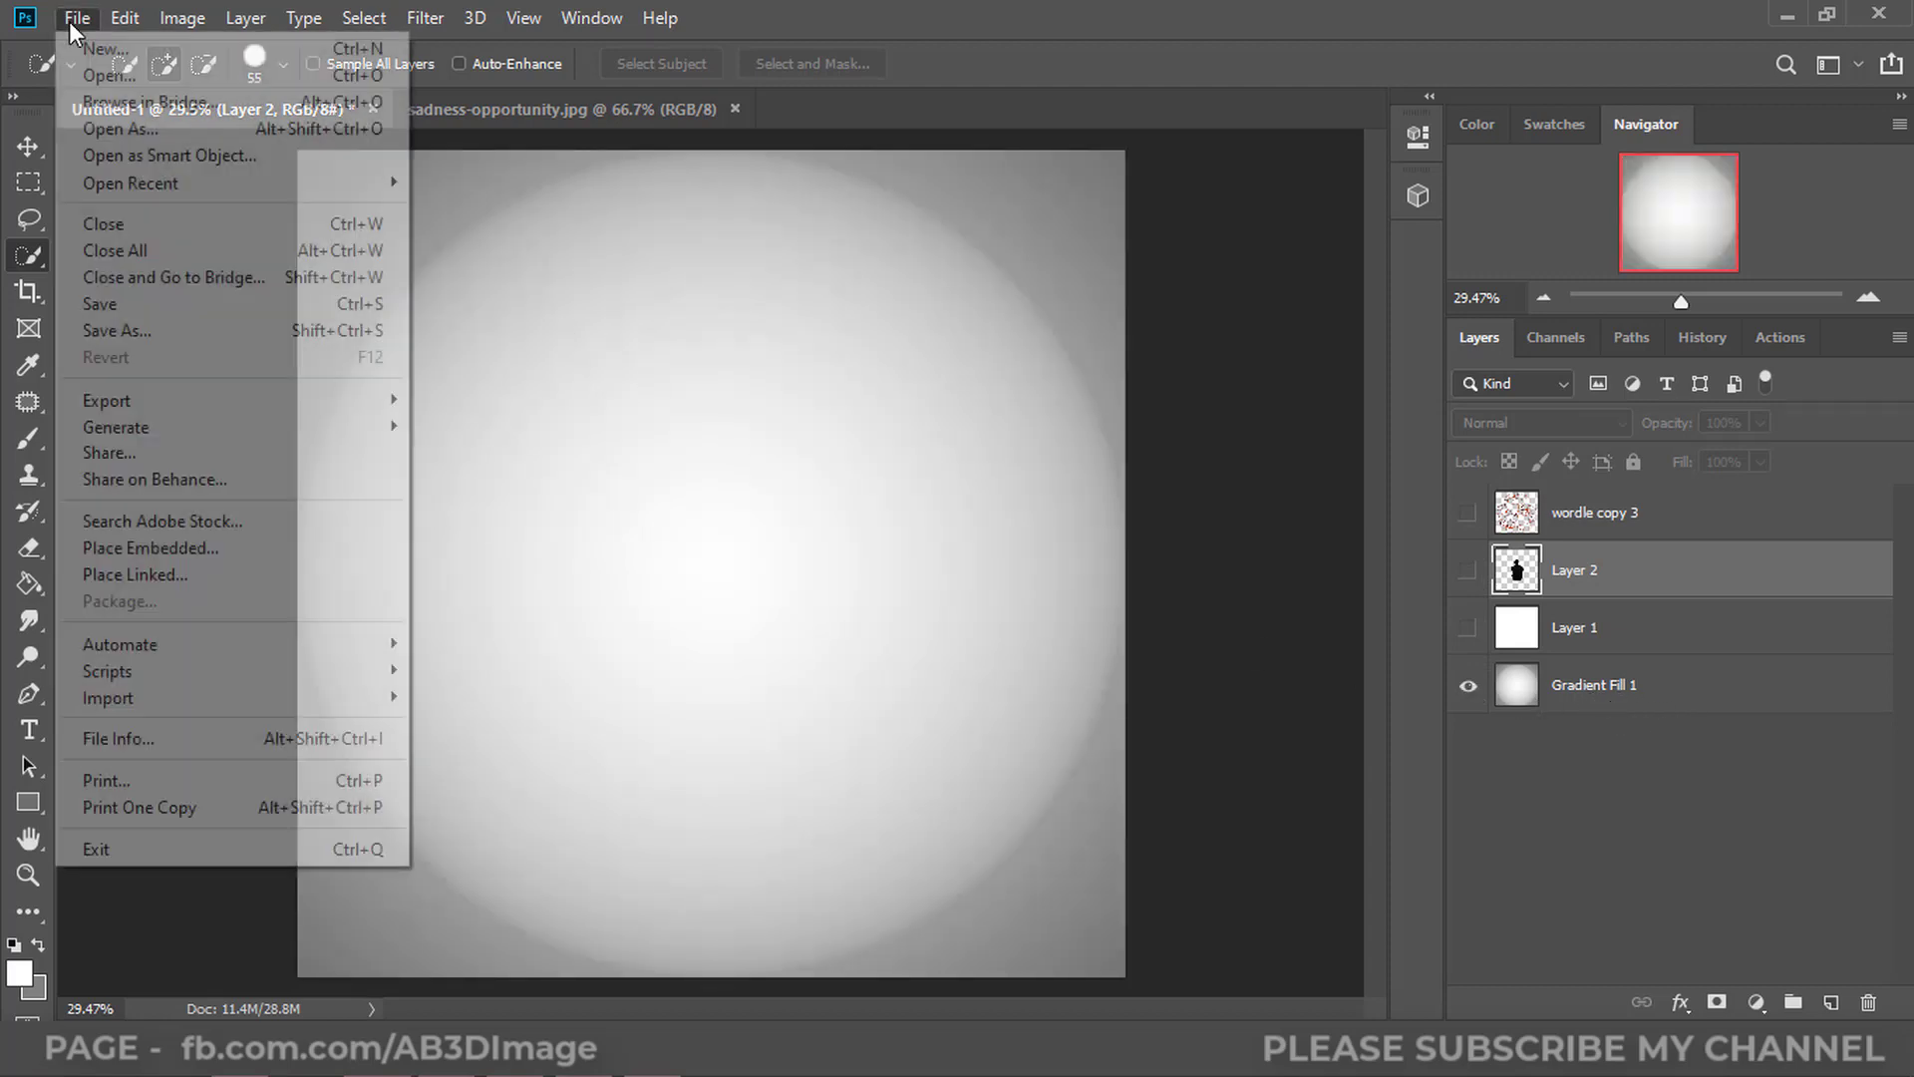
{"action": "left_click", "coordinate": [209, 329]}
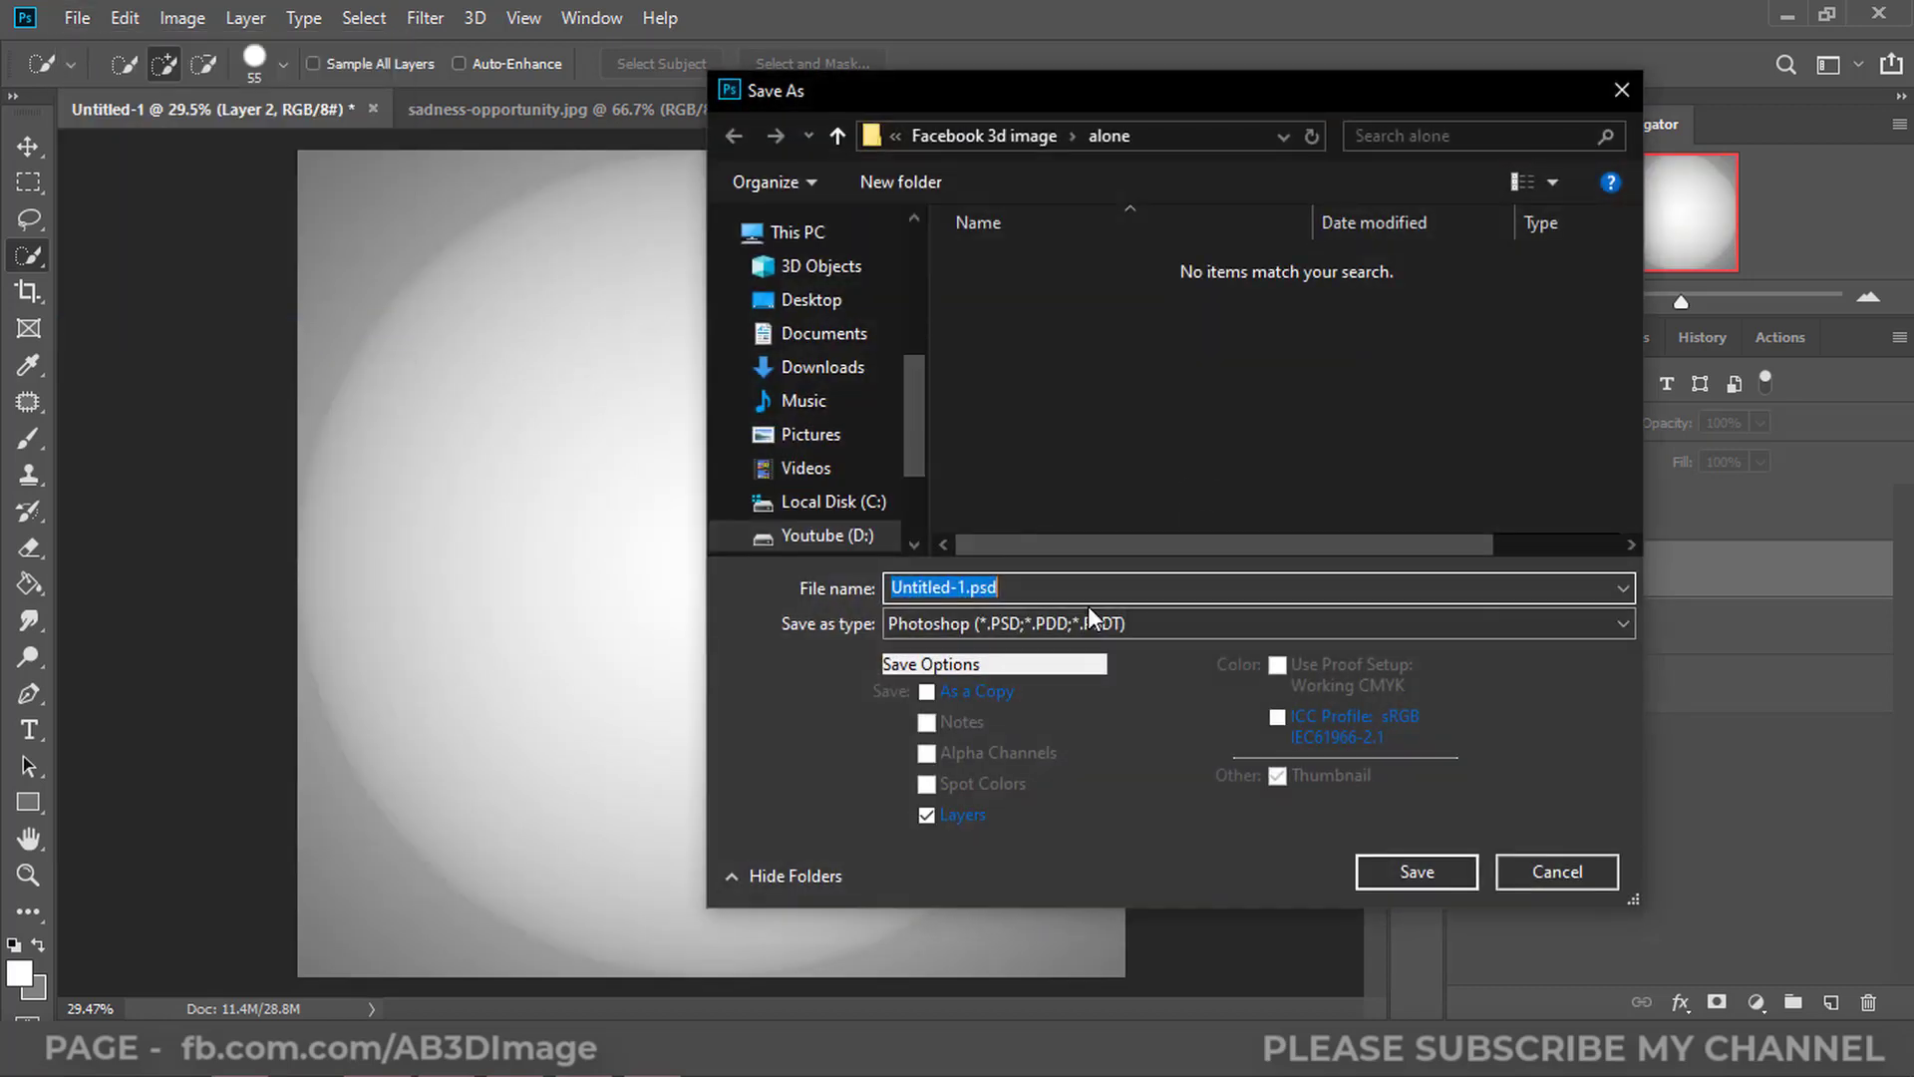
{"action": "left_click", "coordinate": [1081, 620]}
{"action": "left_click", "coordinate": [1037, 343]}
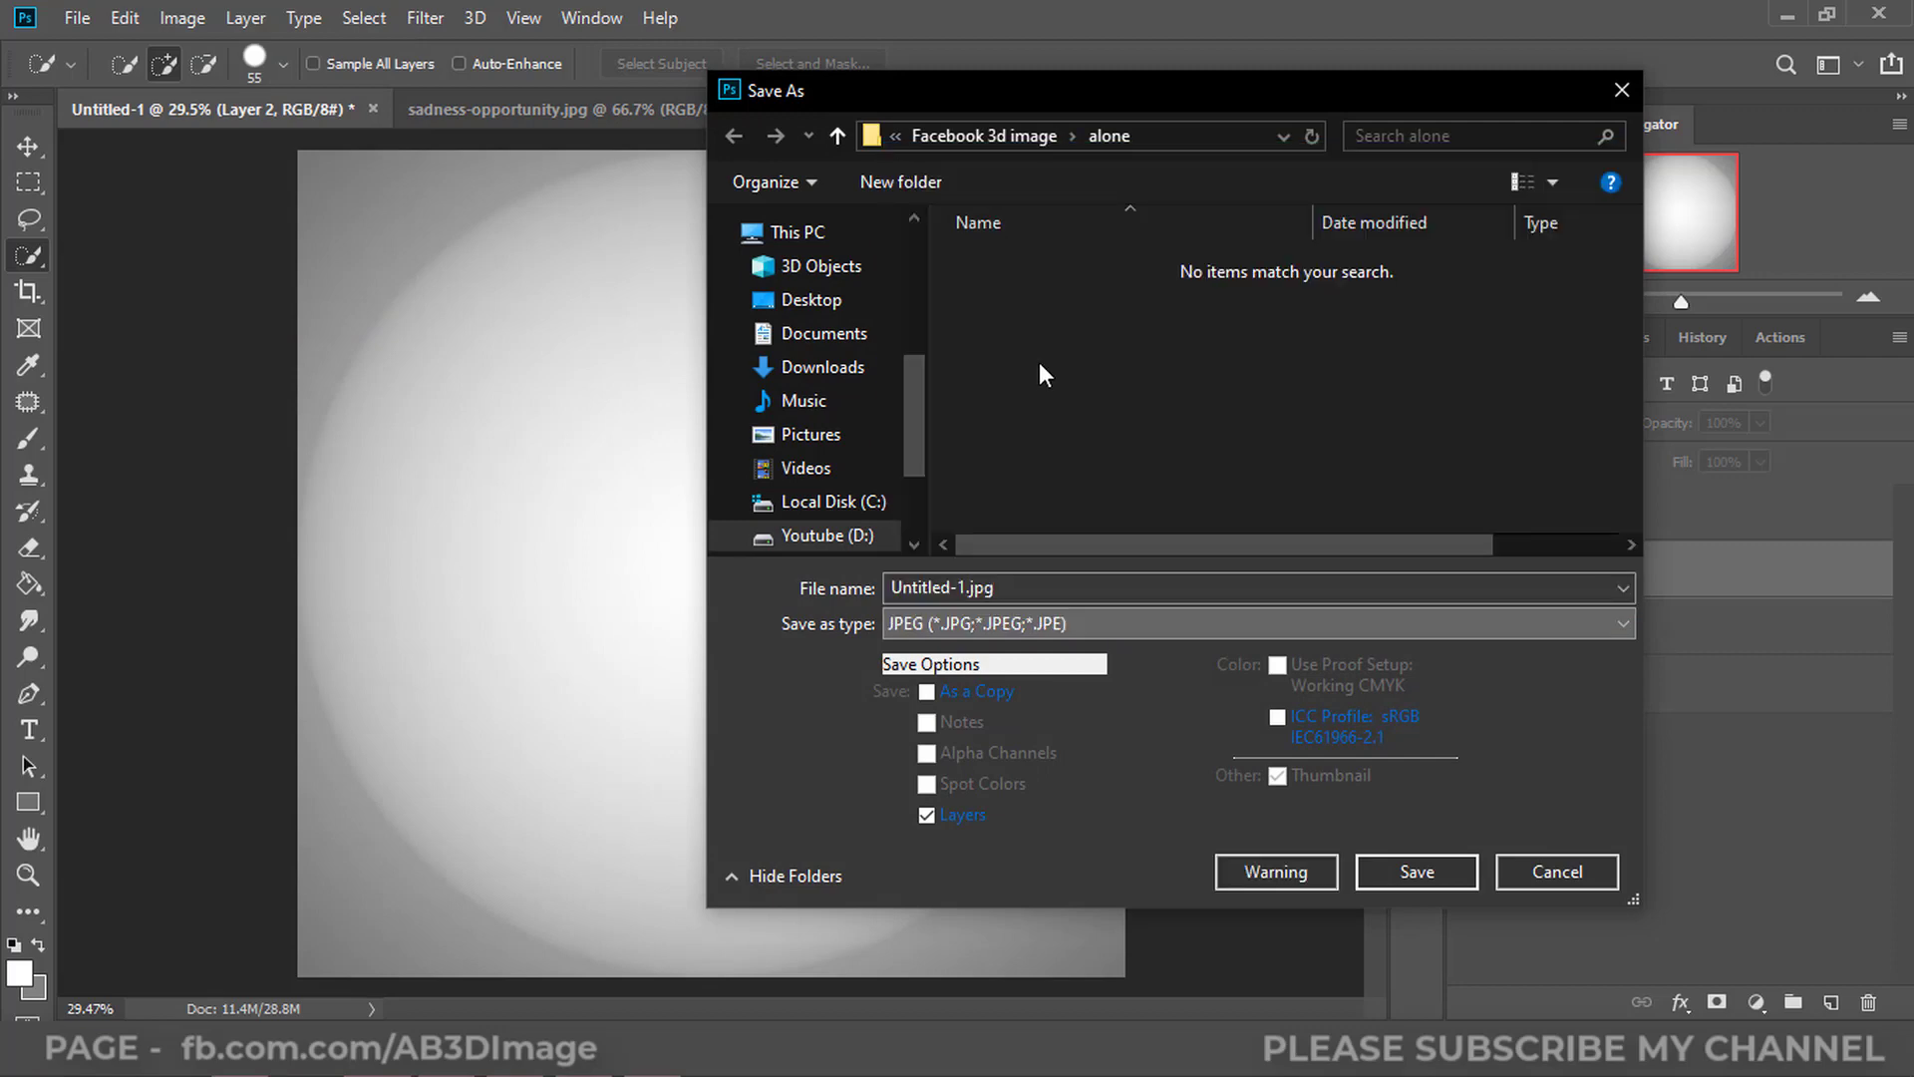
{"action": "left_click", "coordinate": [1037, 261]}
{"action": "double_click", "coordinate": [955, 577]}
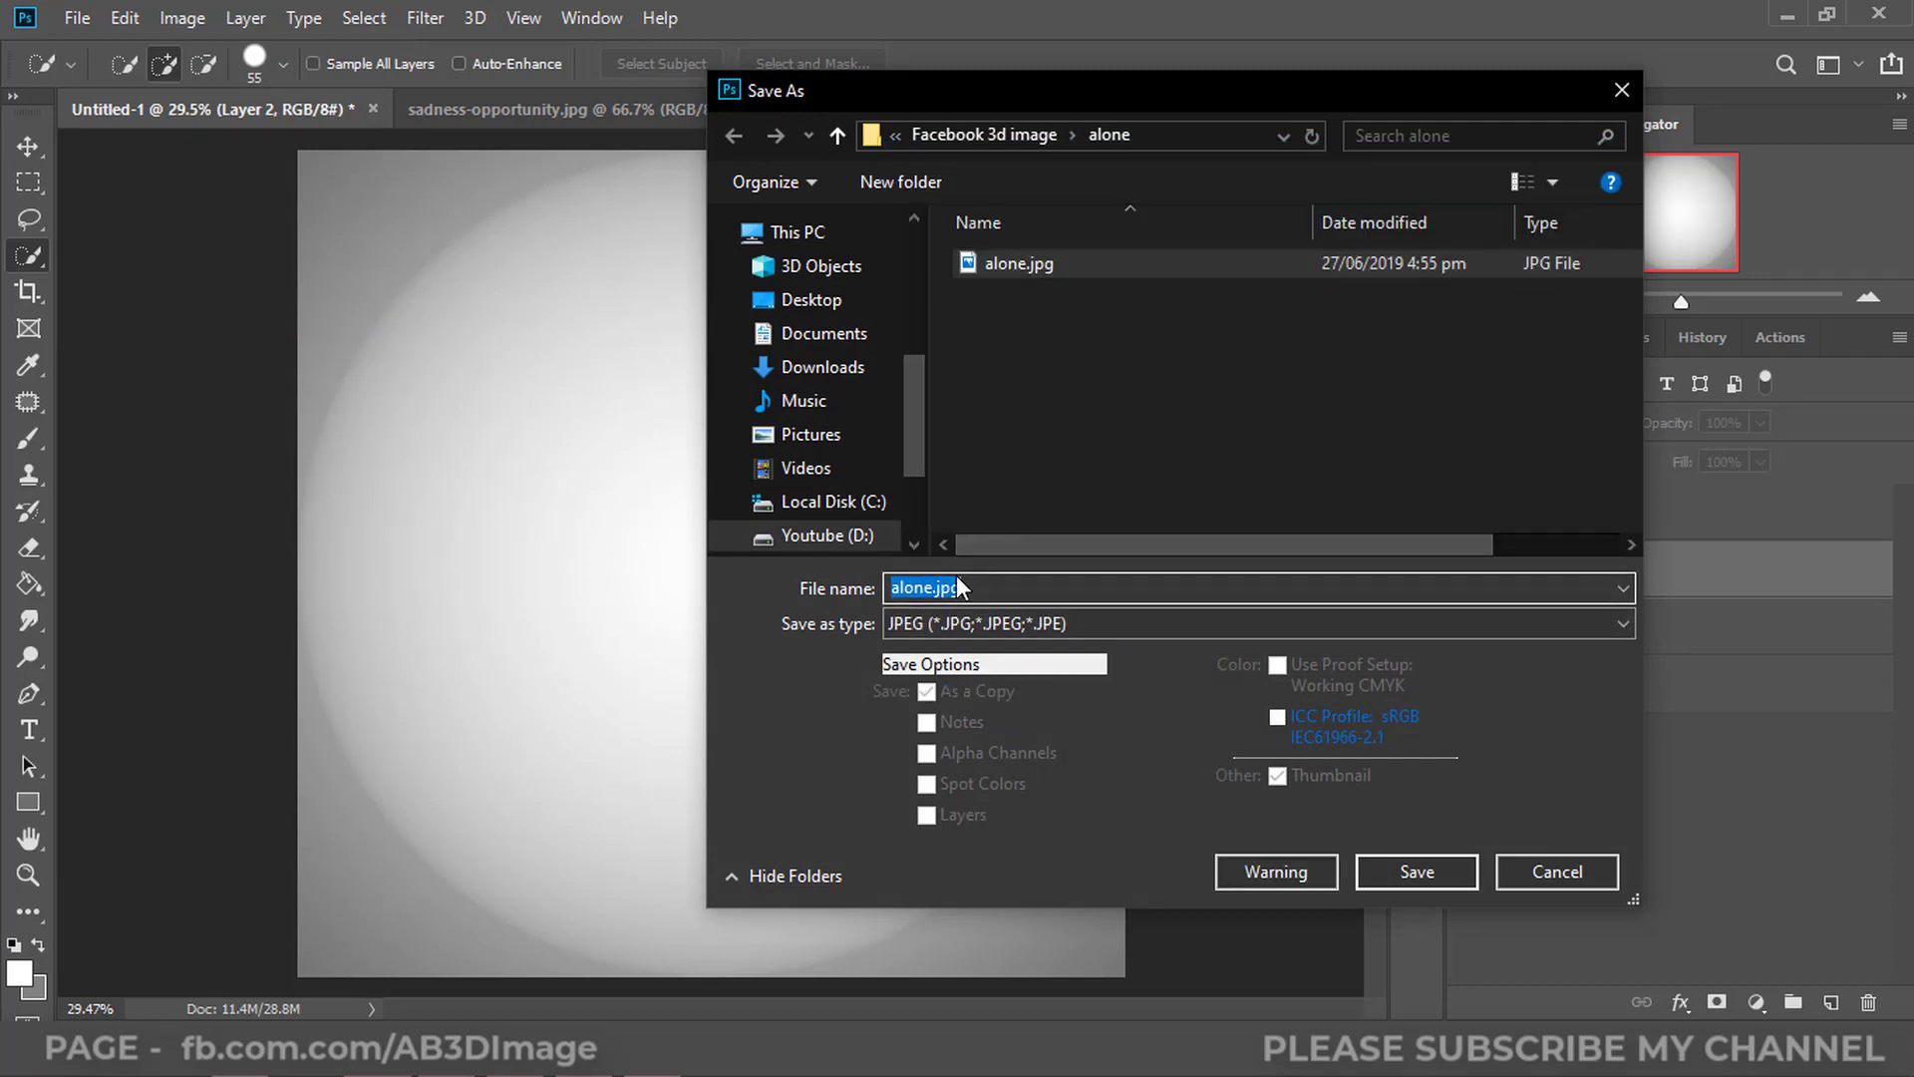
{"action": "left_click", "coordinate": [936, 589]}
{"action": "type", "text": "_d"}
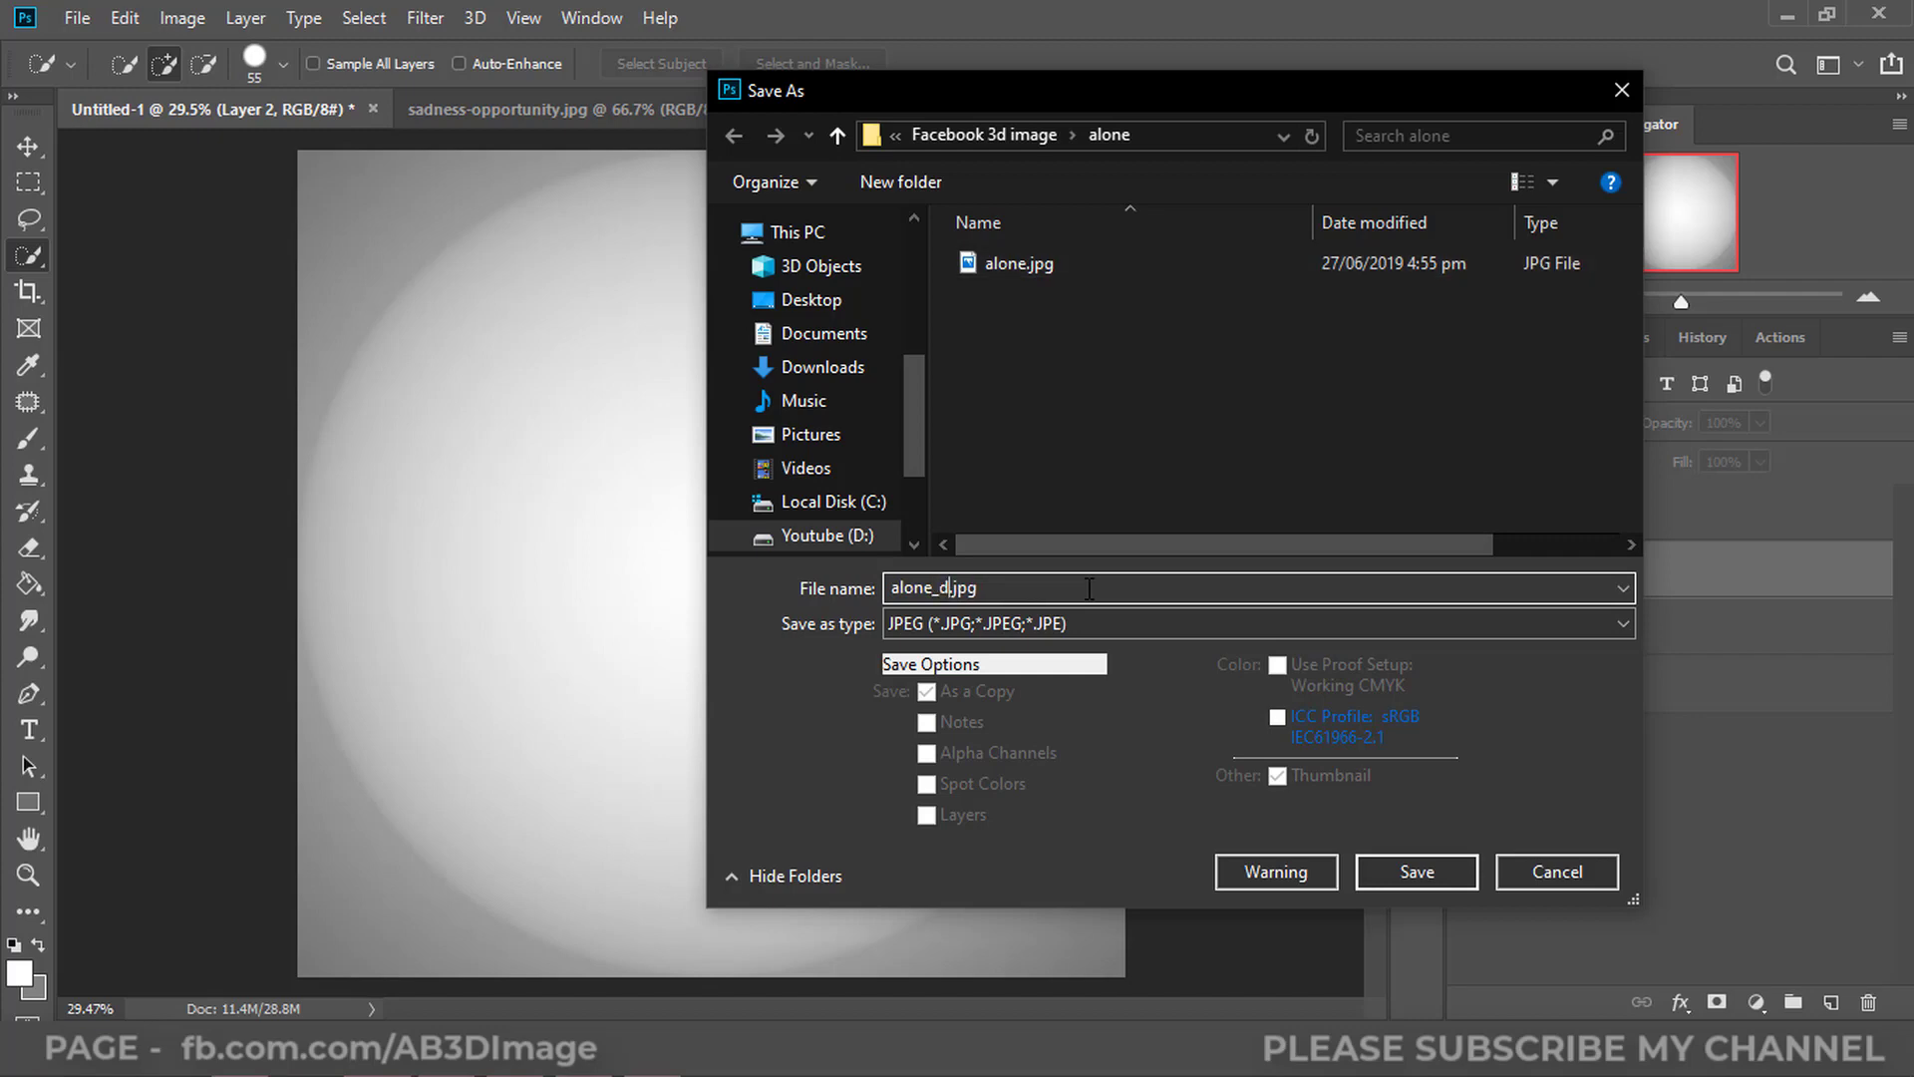